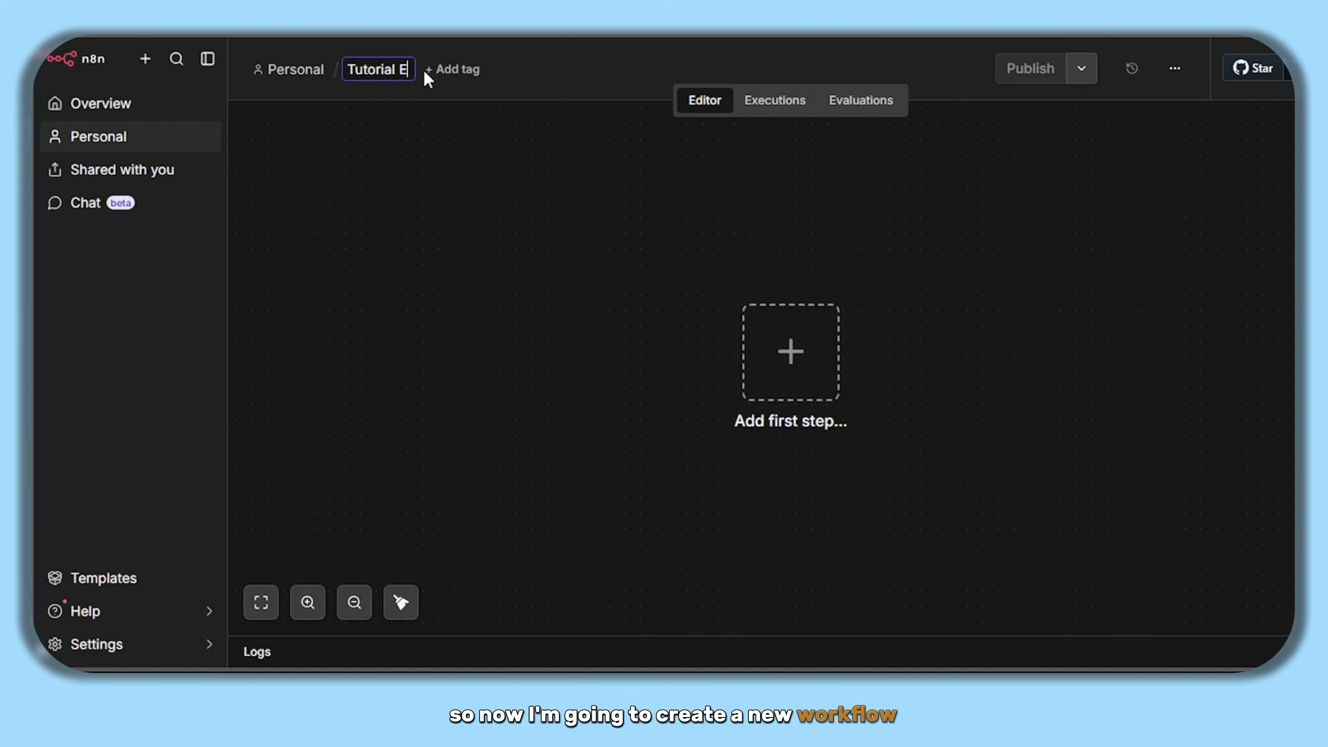
- Finish the workflow name 'Tutorial Email' and bring up the first-step trigger options
{"action": "type", "text": "il"}
{"action": "left_click", "coordinate": [635, 283]}
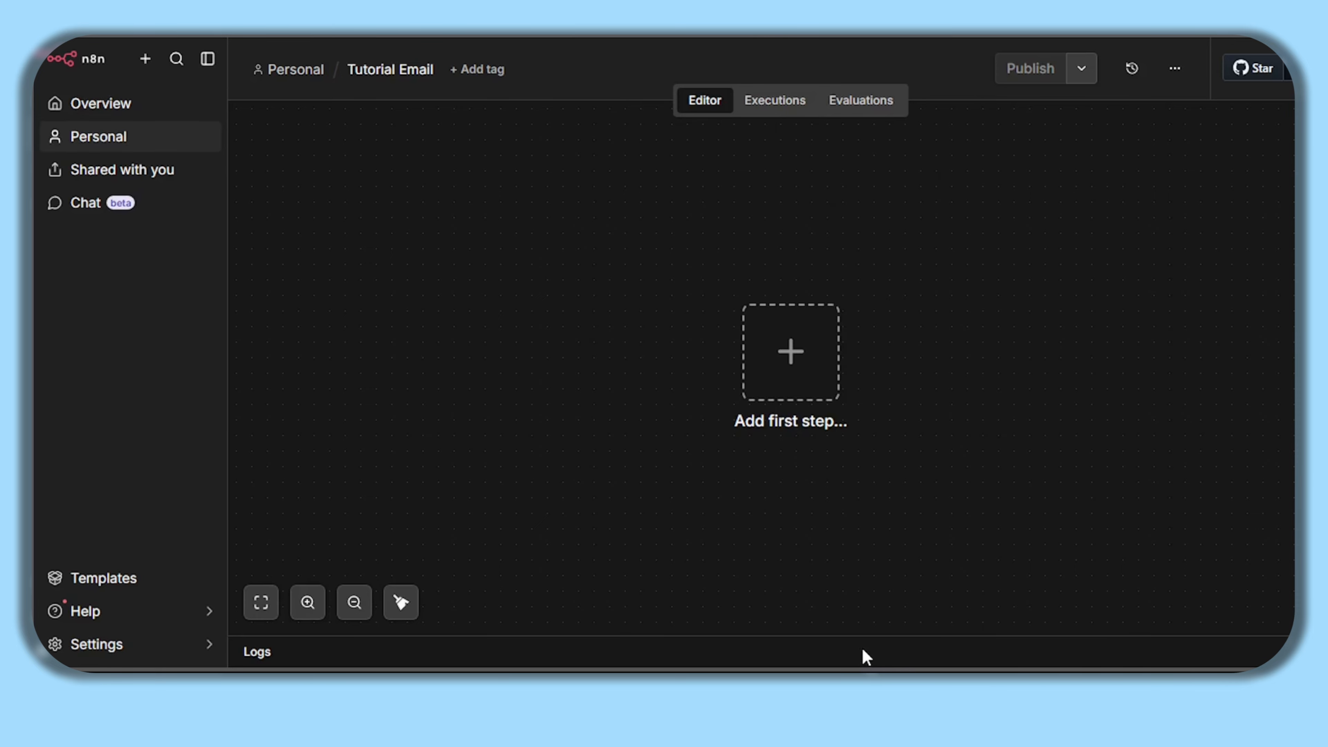
{"action": "left_click", "coordinate": [799, 356]}
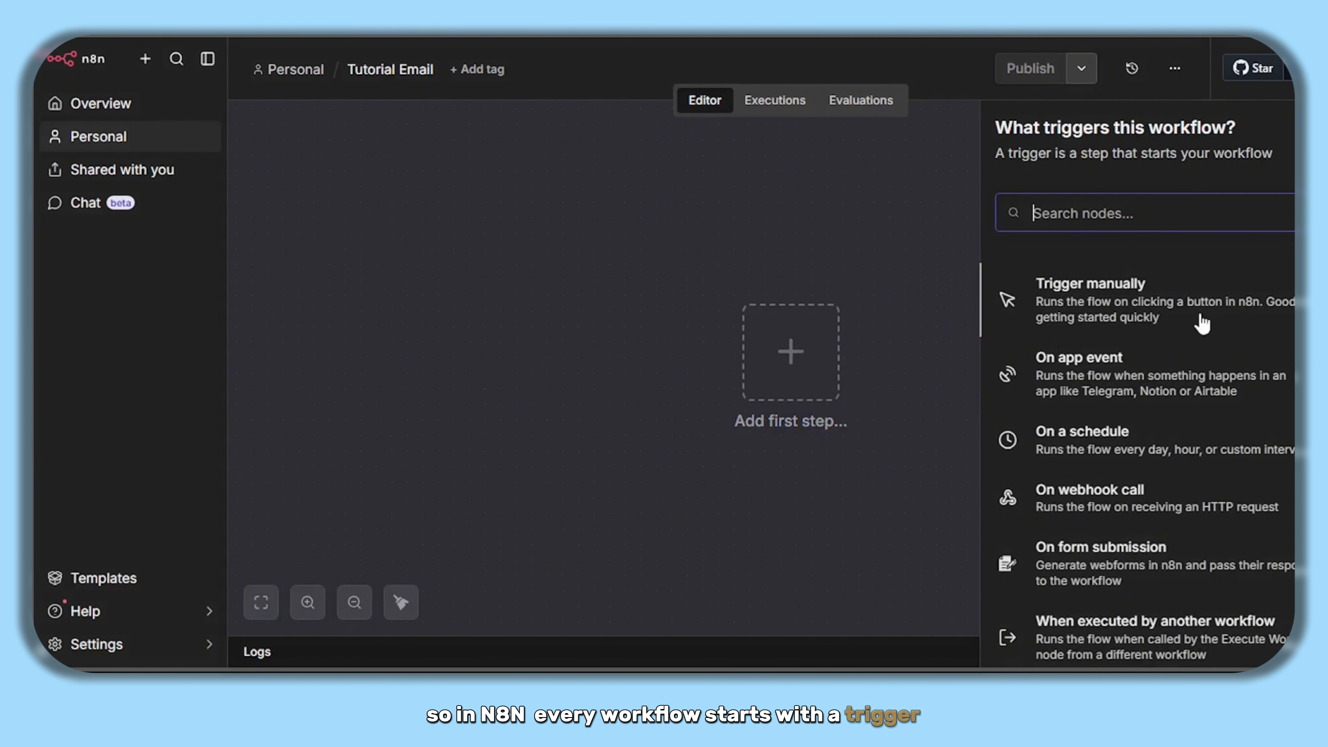
{"action": "scroll", "coordinate": [1144, 469], "scroll_direction": "down", "scroll_amount": 5}
{"action": "scroll", "coordinate": [1144, 470], "scroll_direction": "up", "scroll_amount": 5}
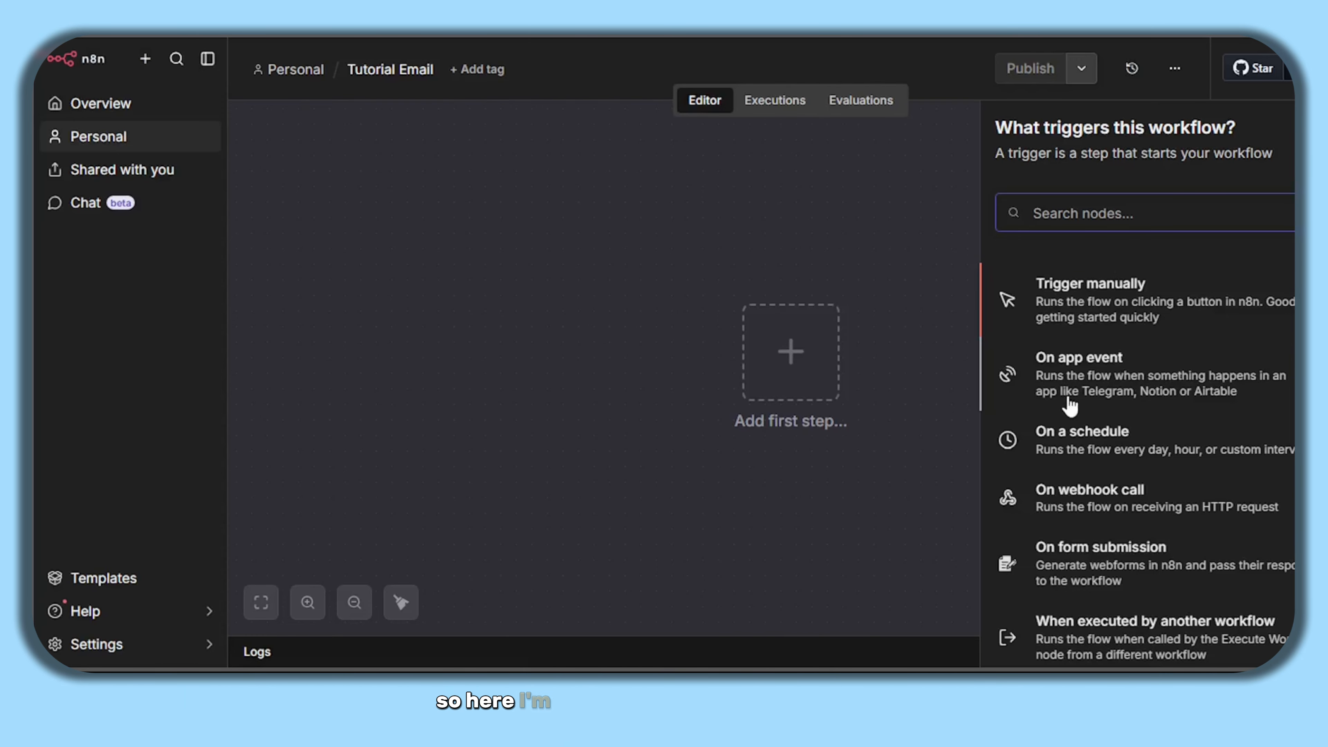
{"action": "scroll", "coordinate": [1127, 455], "scroll_direction": "down", "scroll_amount": 2}
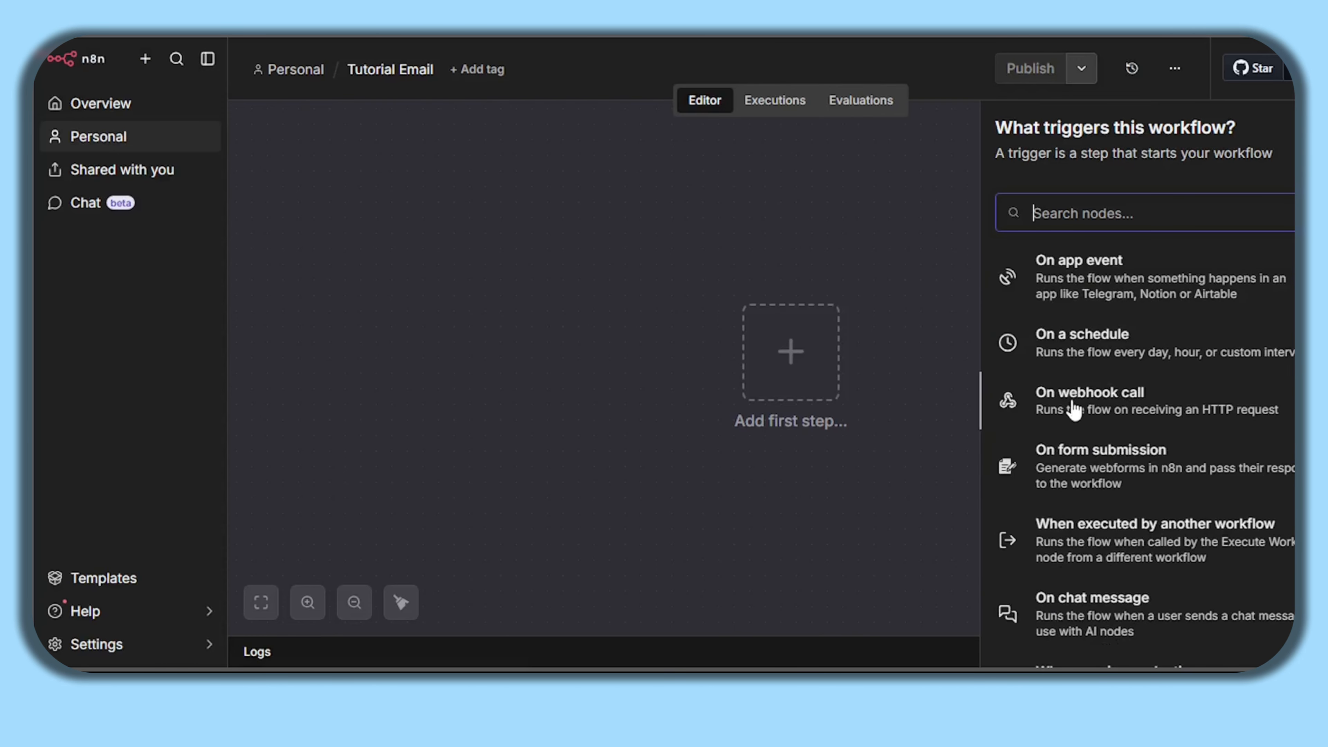
- Add an On webhook call trigger and set its HTTP Method to POST
{"action": "left_click", "coordinate": [1122, 403]}
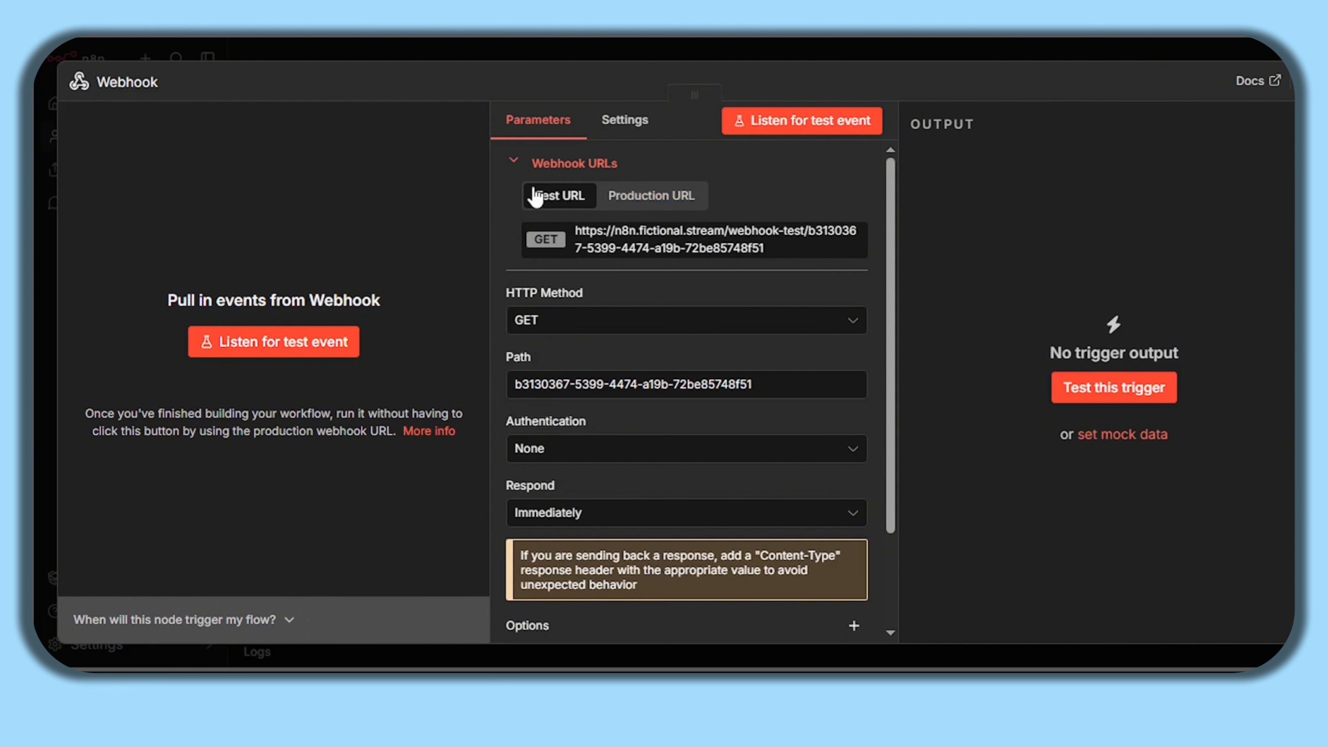
{"action": "left_click", "coordinate": [674, 197]}
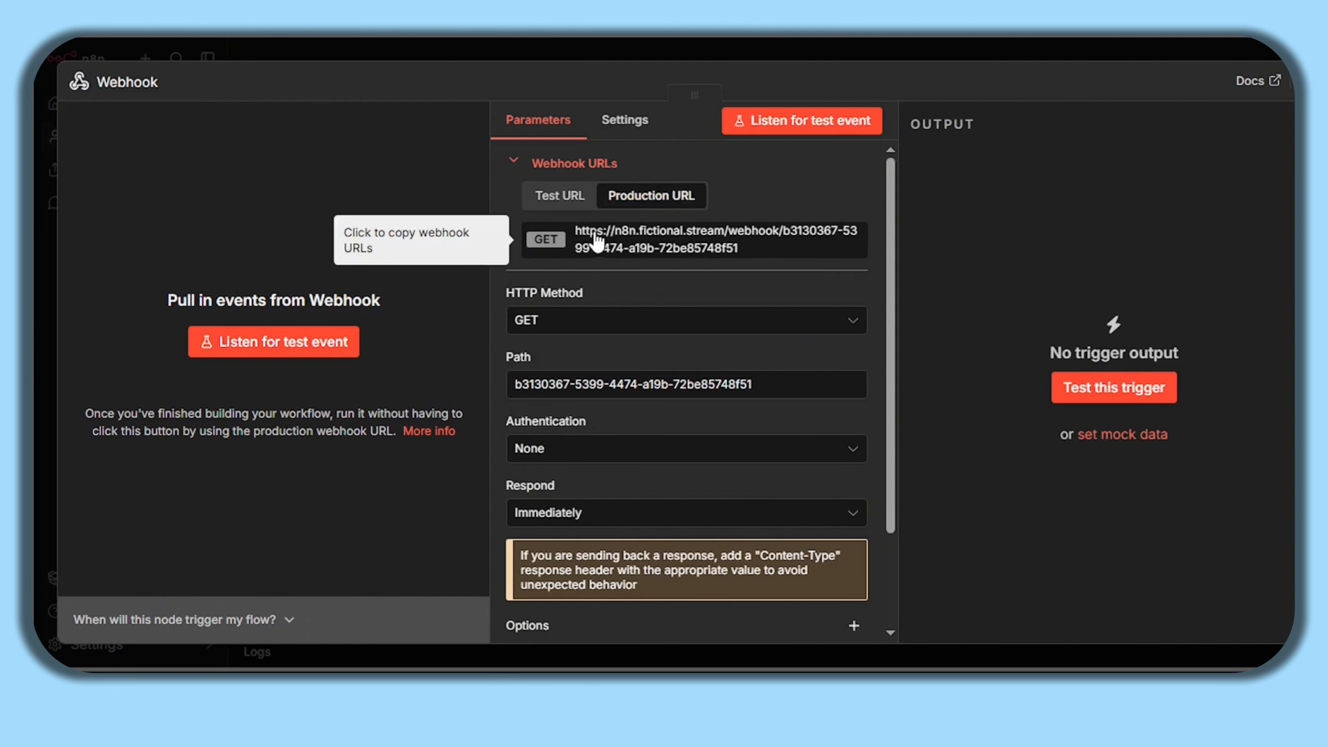
{"action": "left_click", "coordinate": [571, 210]}
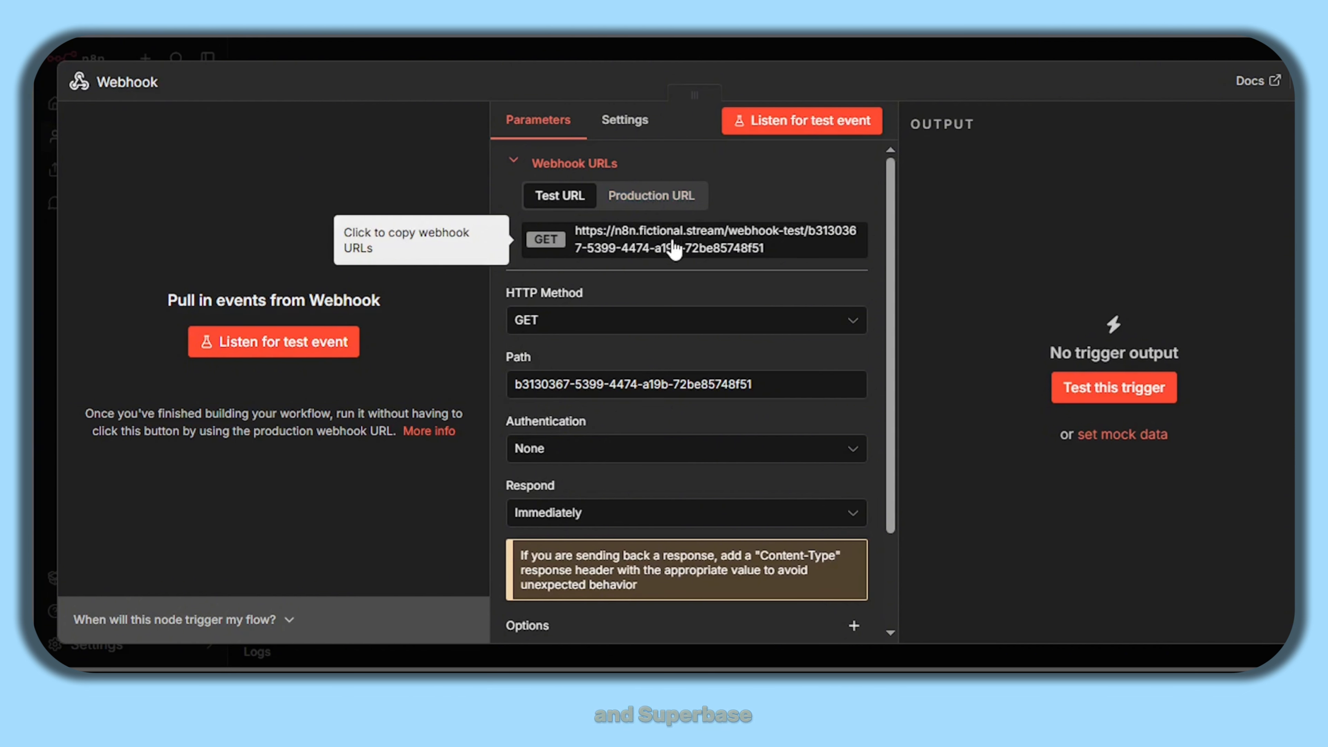
{"action": "left_click", "coordinate": [631, 333]}
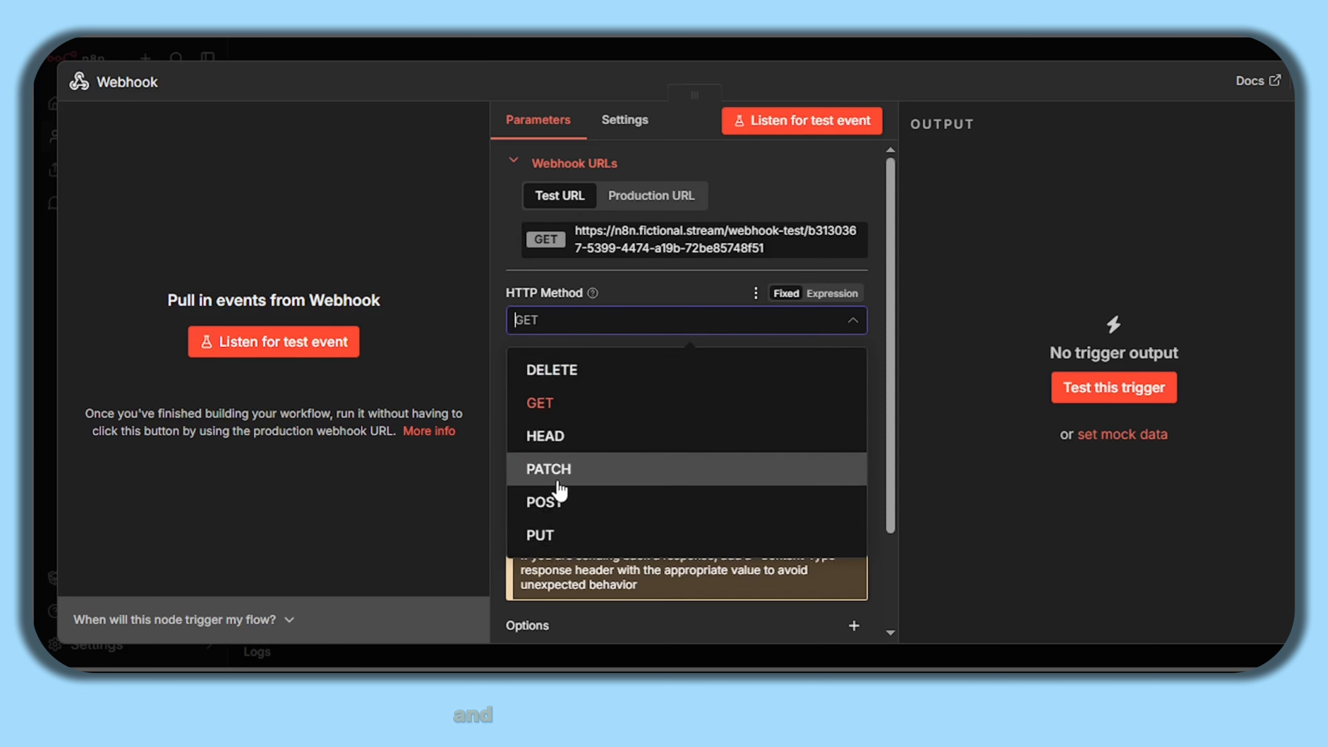
{"action": "left_click", "coordinate": [549, 505]}
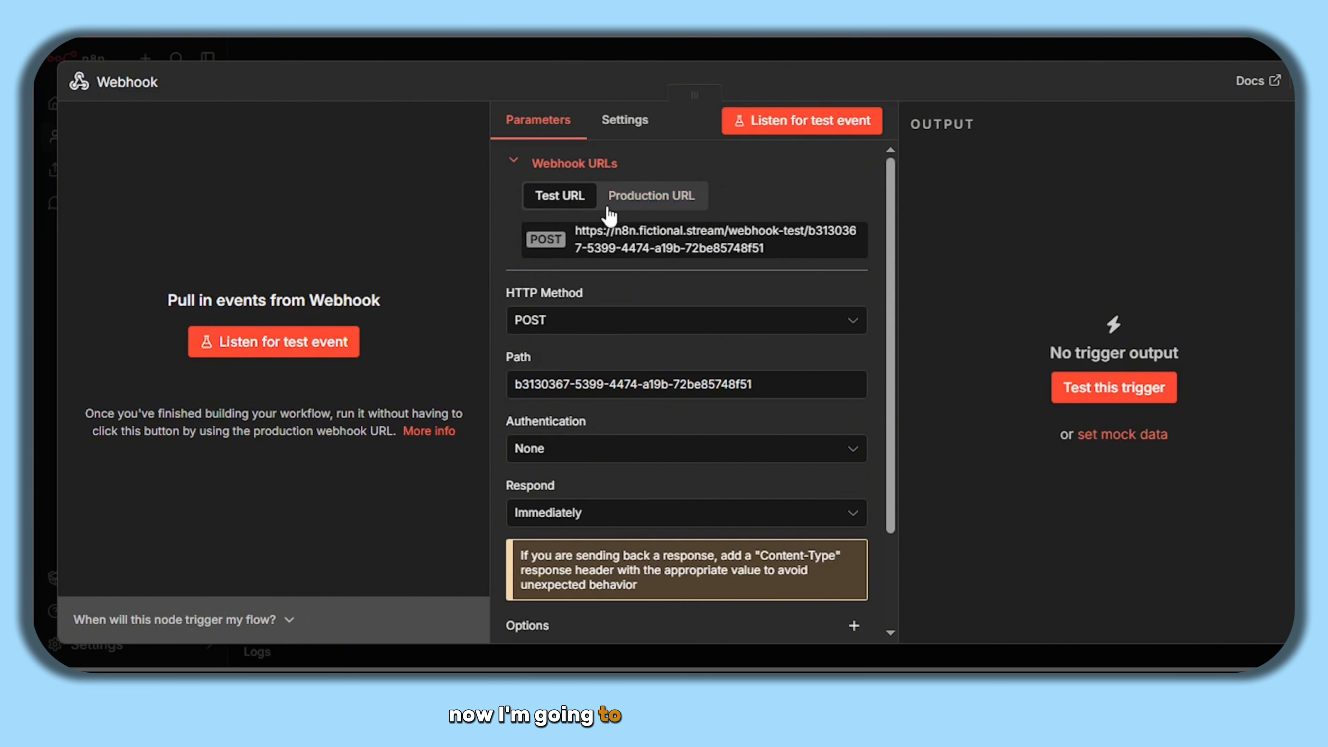
- Copy the webhook test URL, start waiting for a test call, and paste the URL into the browser
{"action": "left_click", "coordinate": [588, 243]}
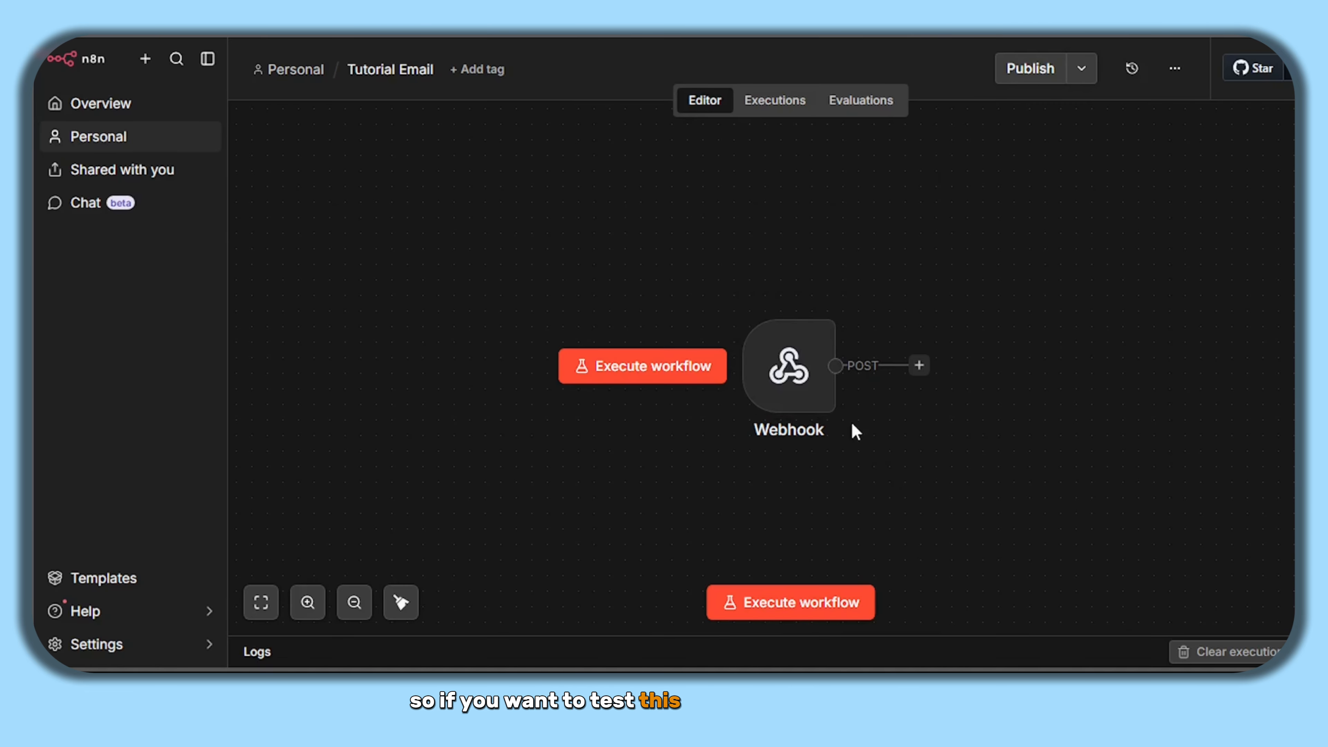
{"action": "left_click", "coordinate": [678, 366]}
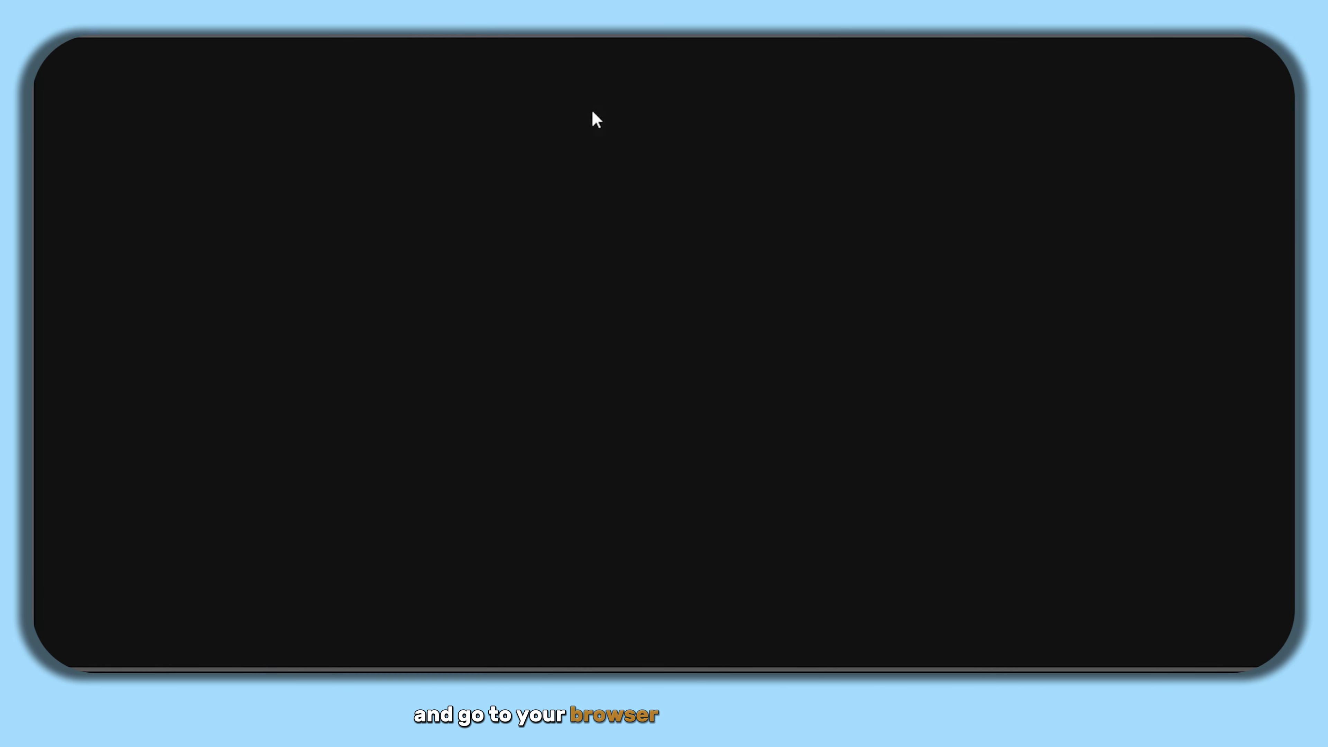
{"action": "key", "text": "ctrl+v"}
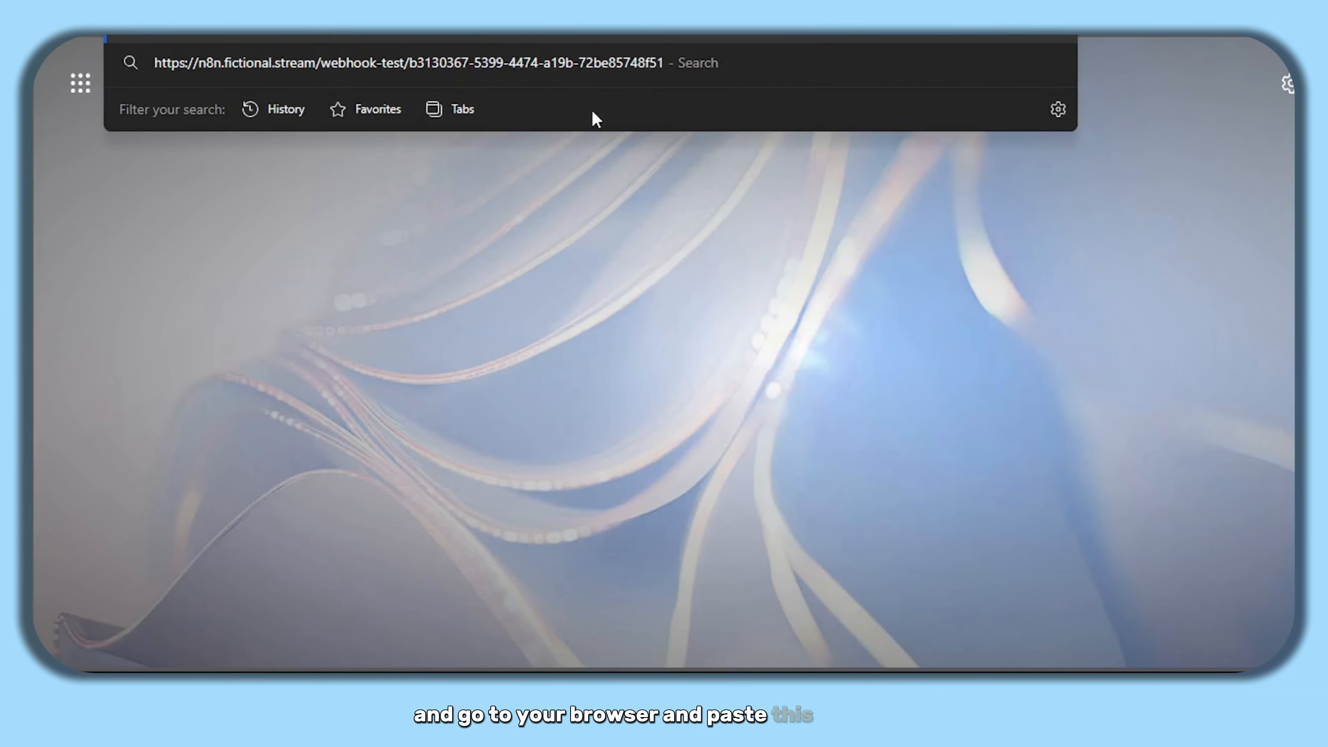
- Load the webhook test URL in Edge, which returns an error about GET requests
{"action": "key", "text": "Return"}
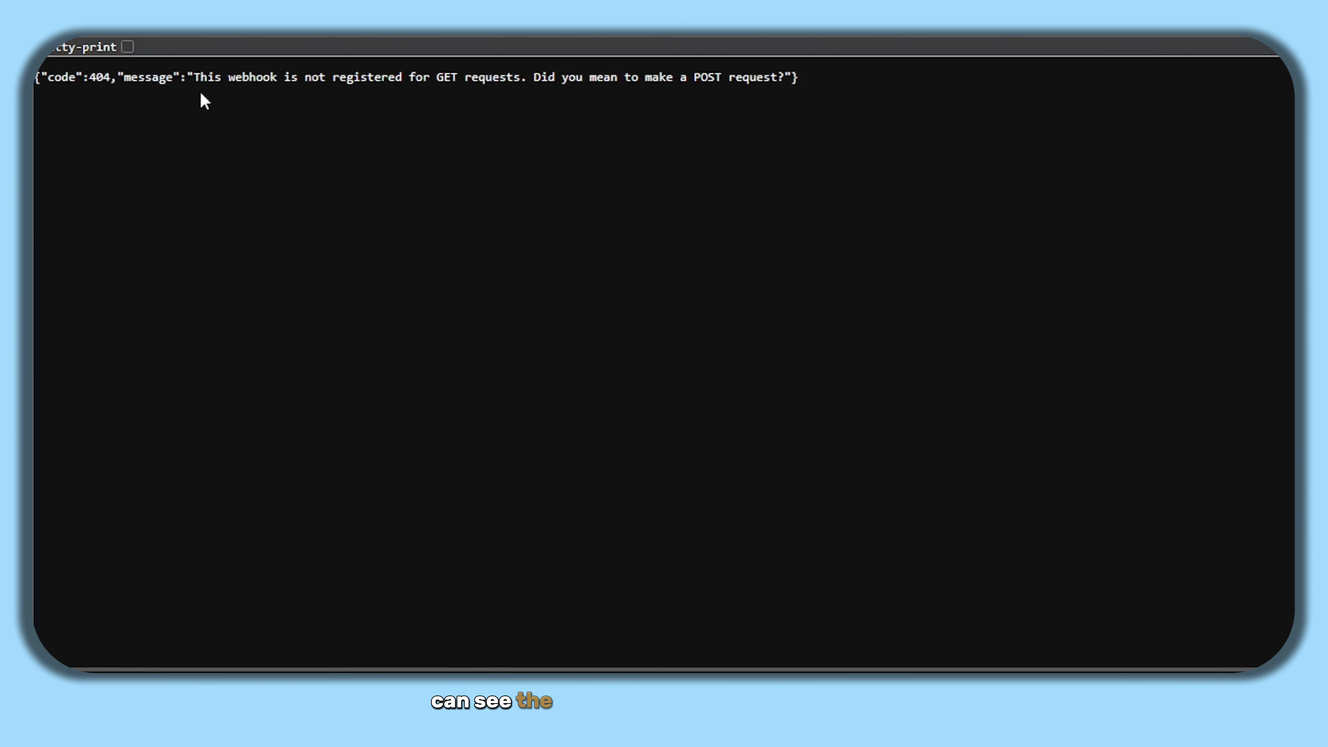
{"action": "left_click_drag", "start_coordinate": [205, 95], "coordinate": [560, 88]}
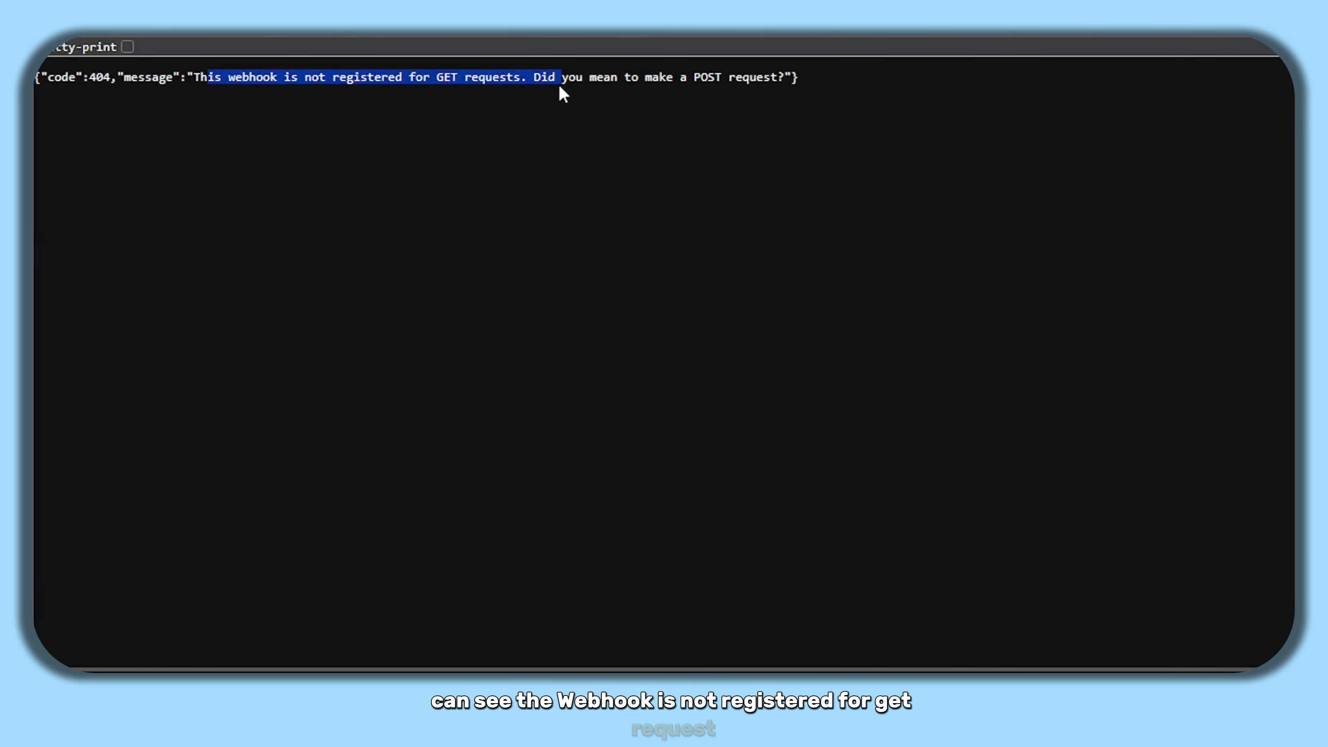
{"action": "left_click", "coordinate": [410, 124]}
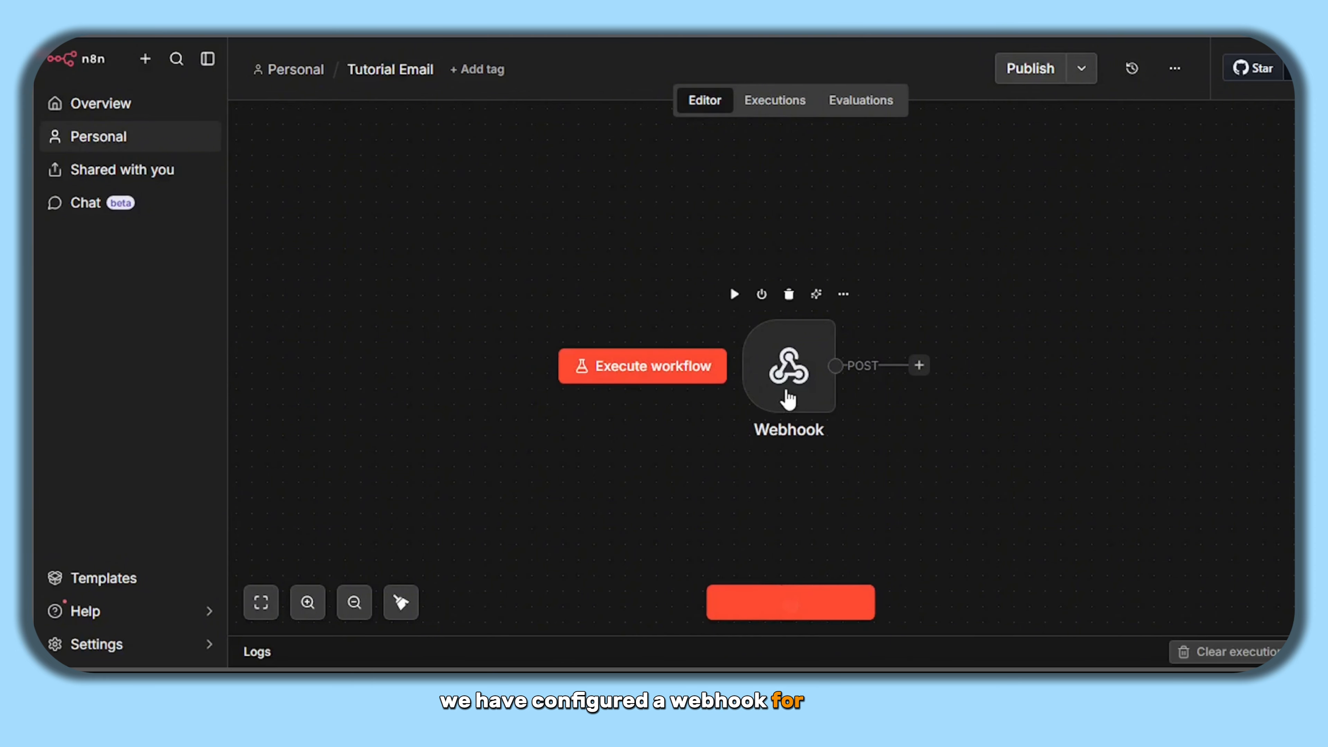
- Switch the Webhook HTTP Method to GET, listen for a test call, and reload to get 'Workflow was started'
{"action": "double_click", "coordinate": [788, 399]}
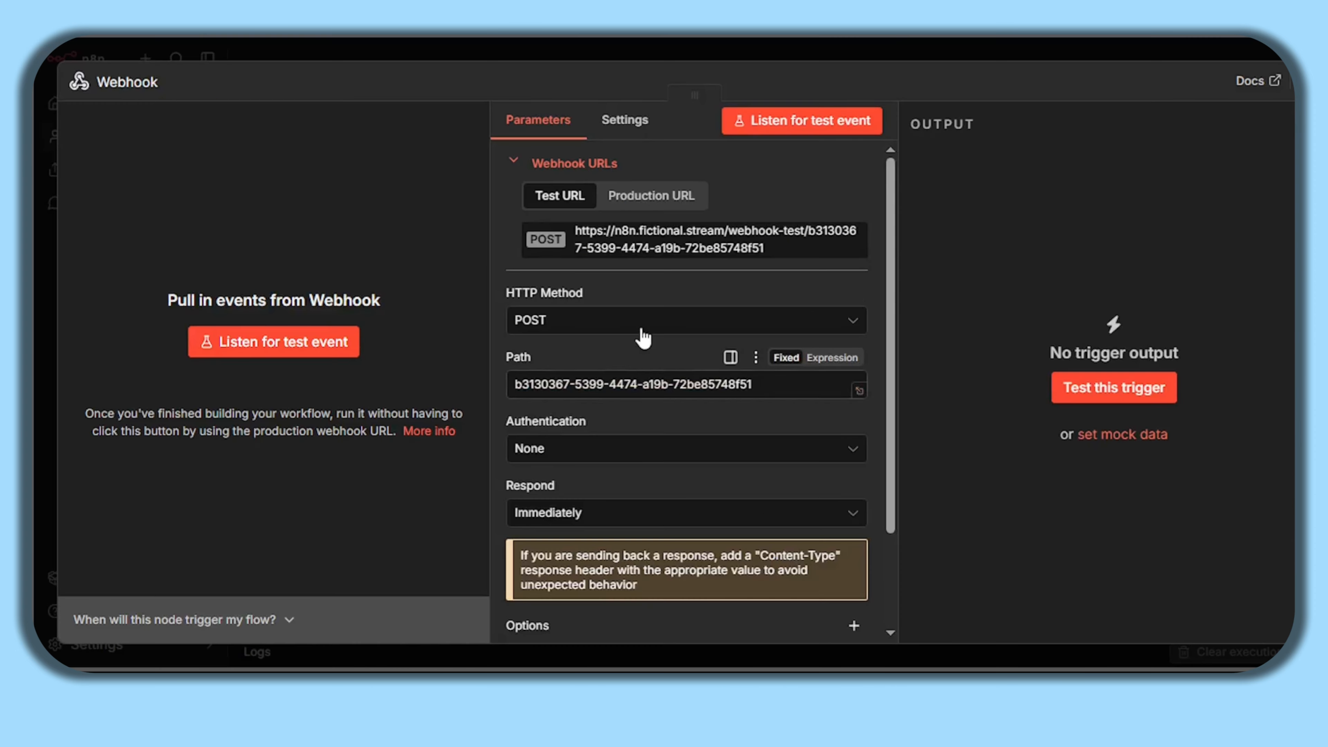
{"action": "left_click", "coordinate": [641, 327]}
{"action": "left_click", "coordinate": [581, 404]}
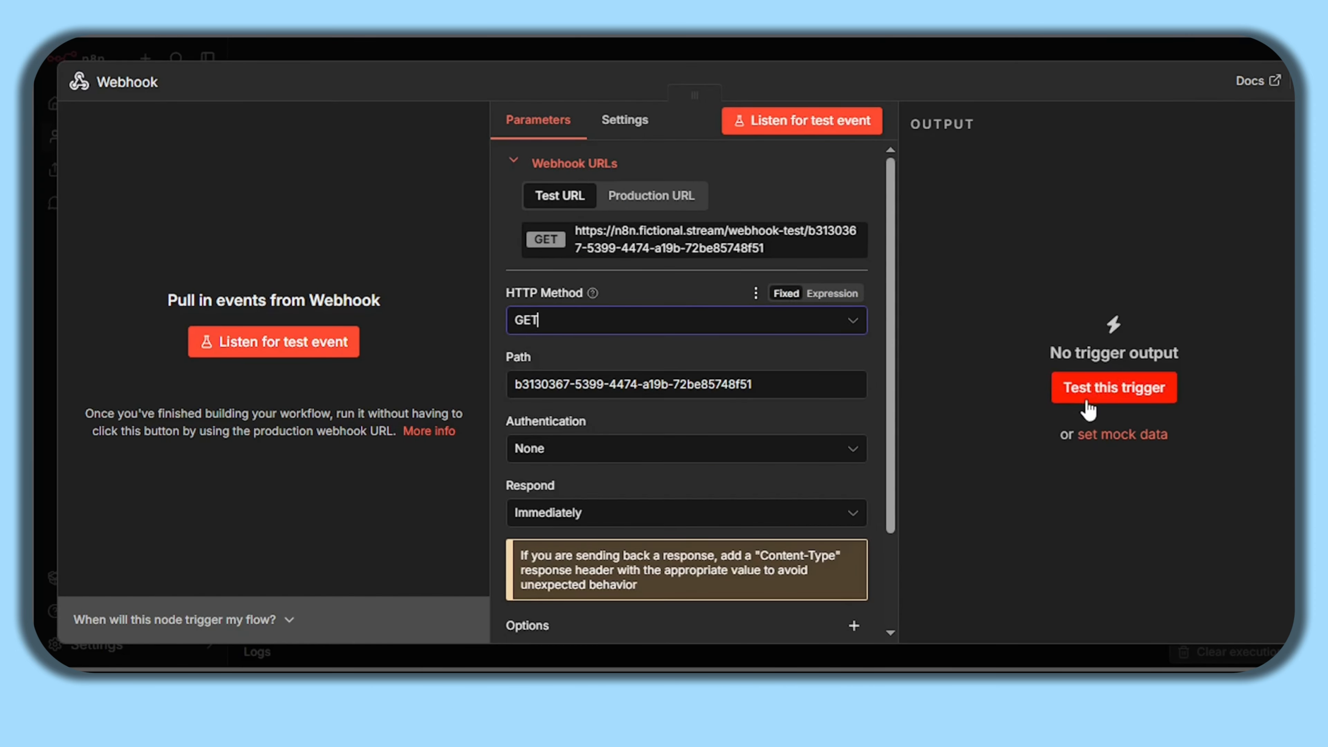
{"action": "left_click", "coordinate": [1087, 400]}
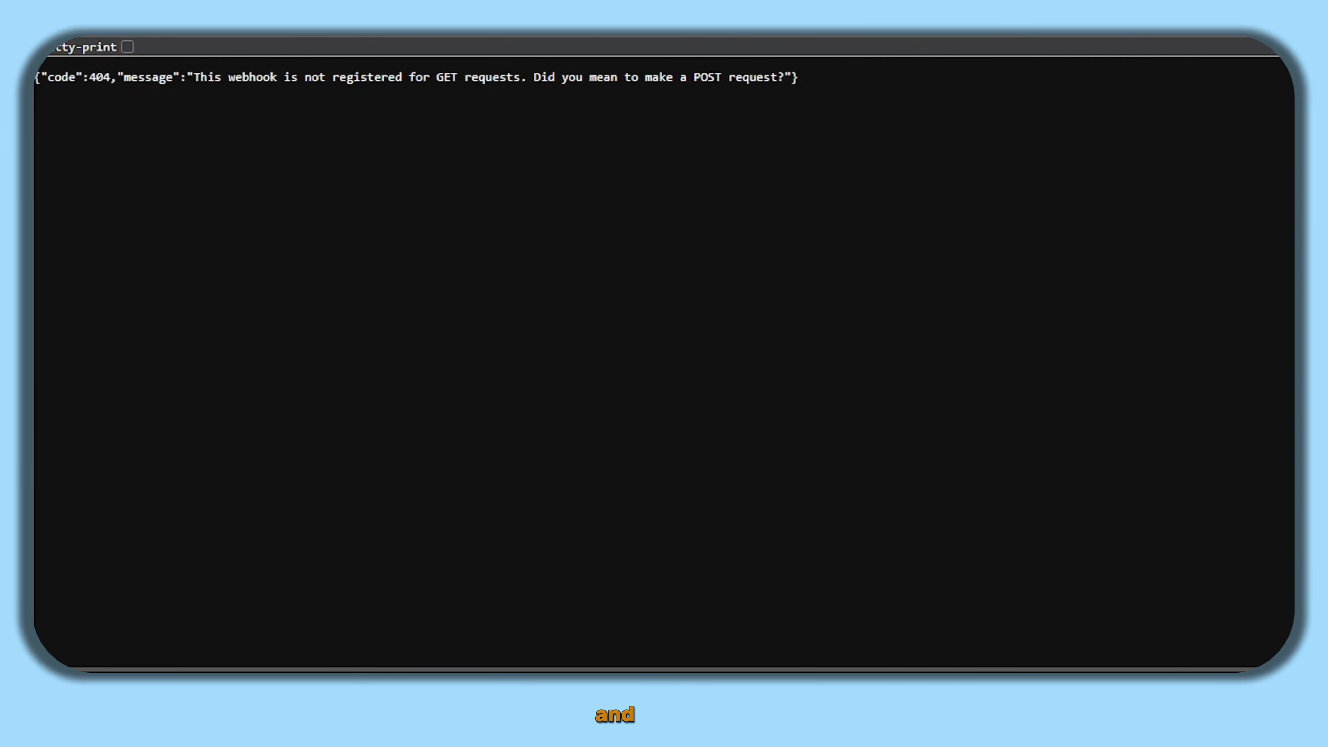
{"action": "key", "text": "F5"}
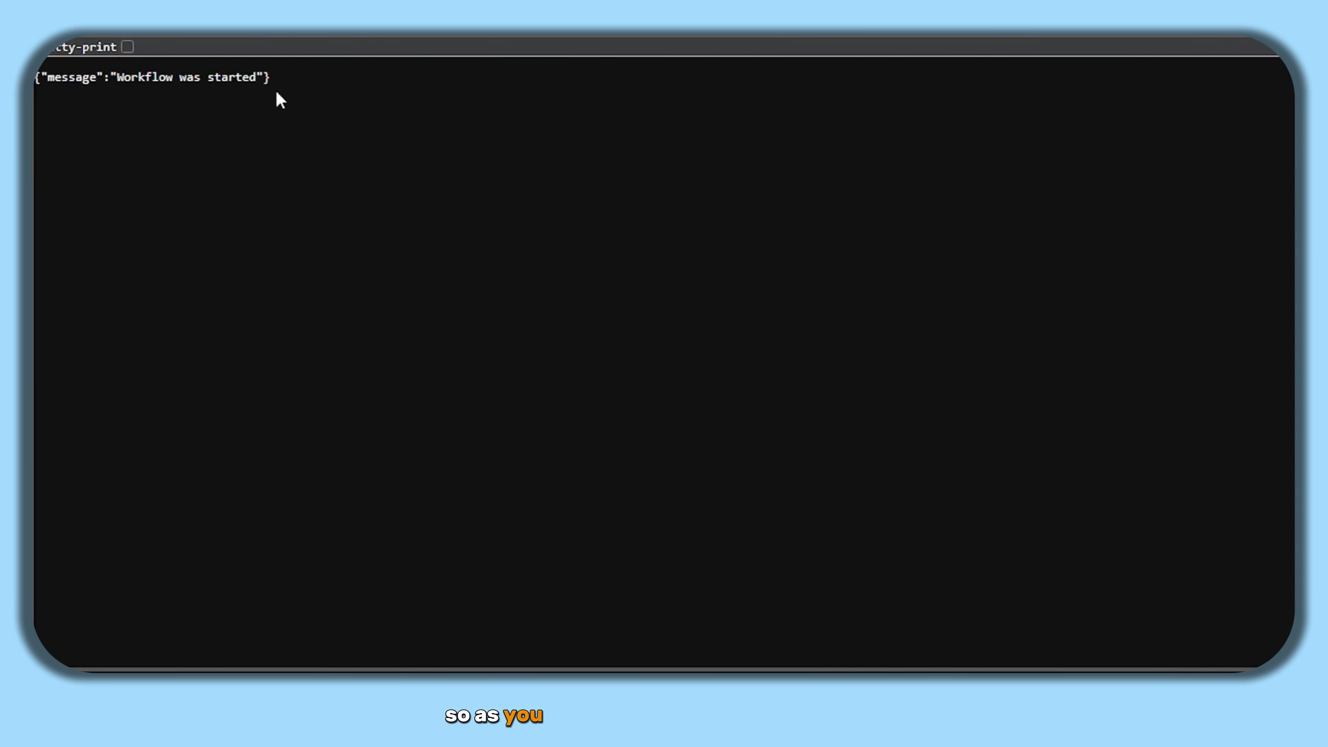
{"action": "left_click_drag", "start_coordinate": [270, 78], "coordinate": [52, 77]}
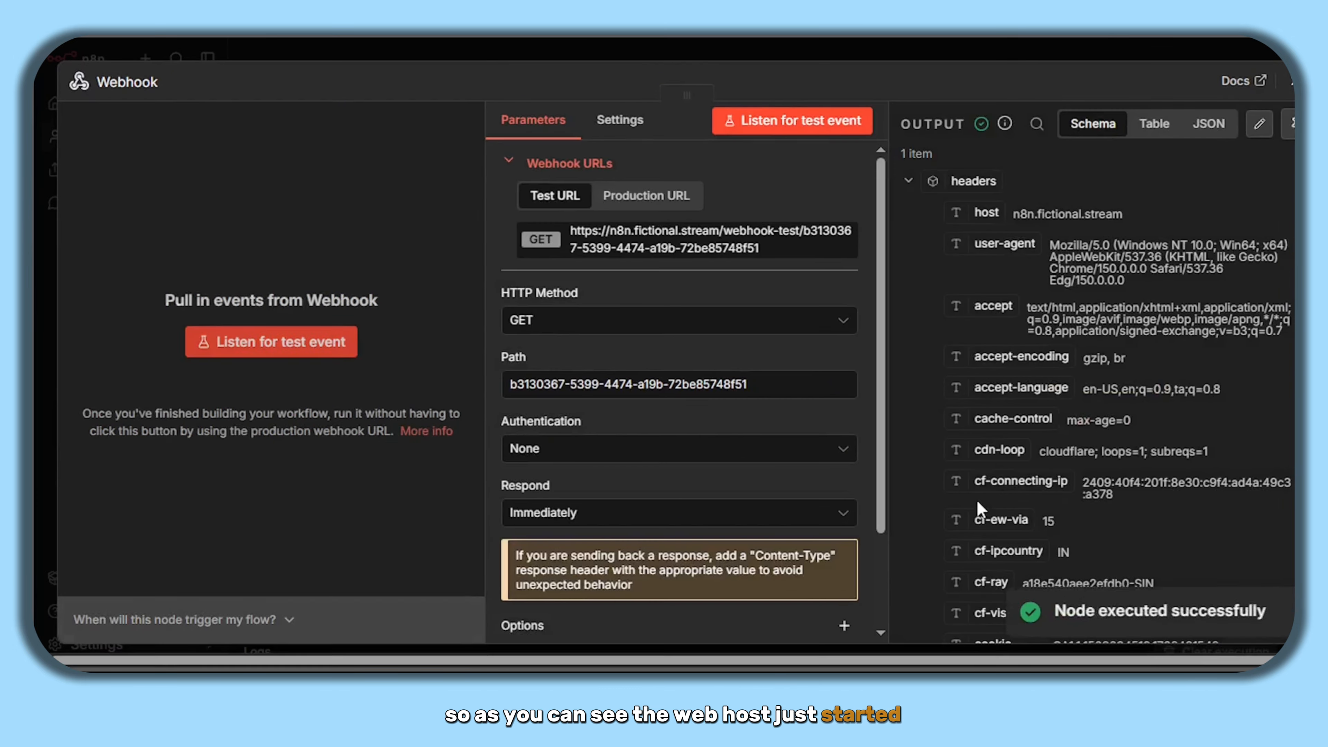
- Review the captured request headers, then set the Webhook HTTP Method back to POST and close it
{"action": "scroll", "coordinate": [1000, 298], "scroll_direction": "down", "scroll_amount": 15}
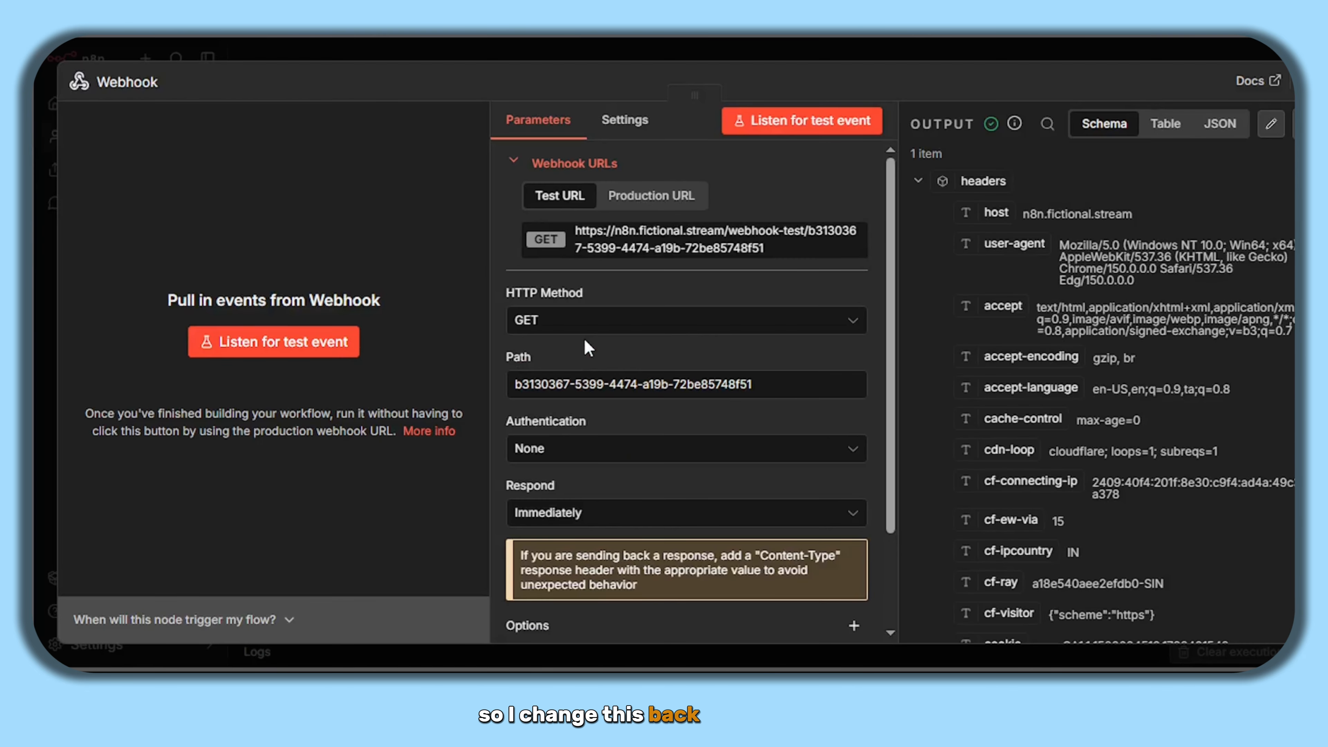
{"action": "left_click", "coordinate": [584, 321]}
{"action": "left_click", "coordinate": [555, 498]}
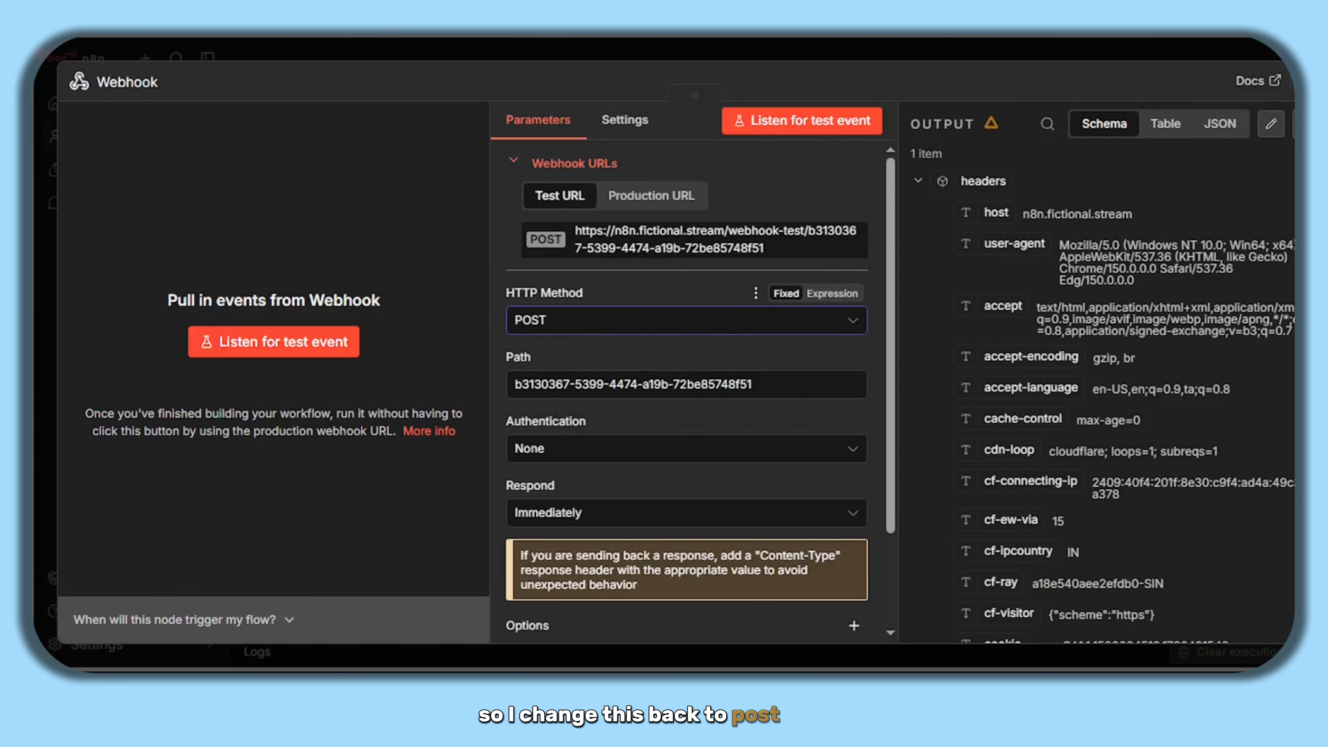
{"action": "key", "text": "Escape"}
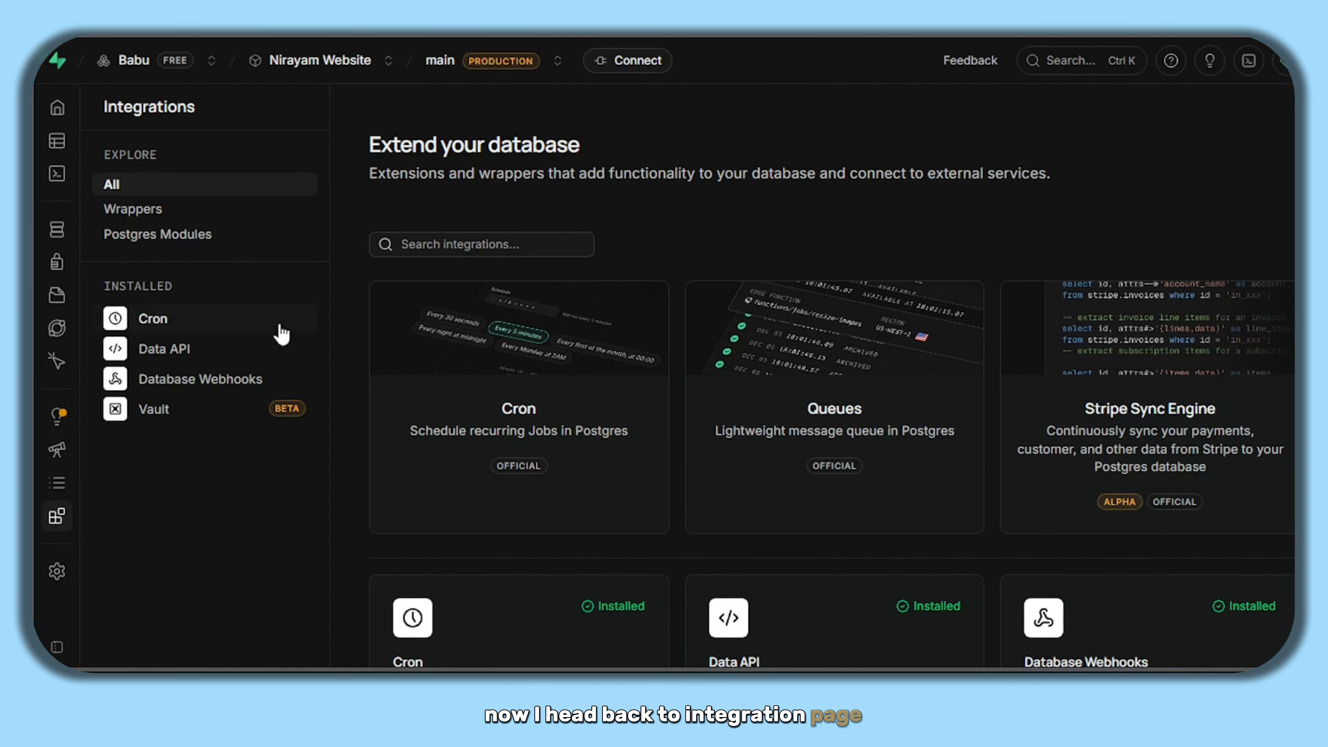
- Go to Integrations > Database Webhooks and list the existing n8n prod and n8n test hooks
{"action": "mouse_move", "coordinate": [50, 113]}
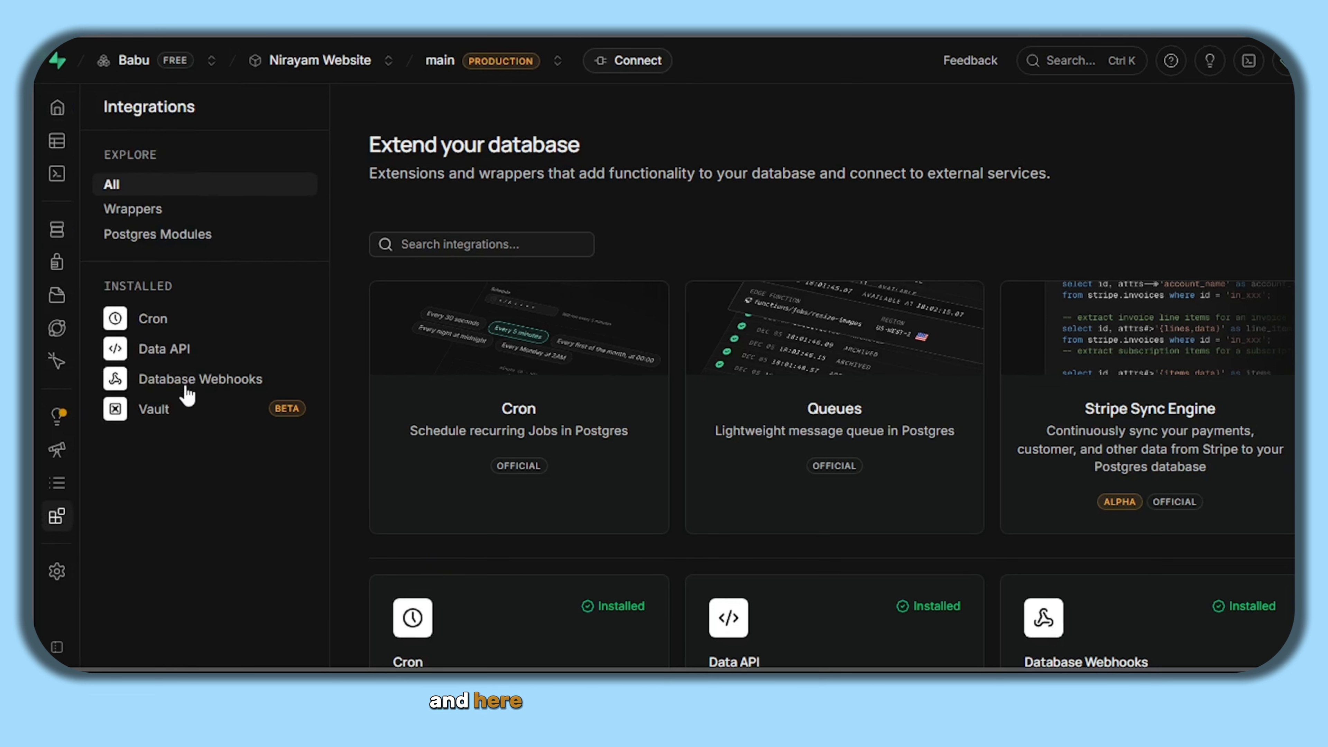
{"action": "left_click", "coordinate": [204, 387]}
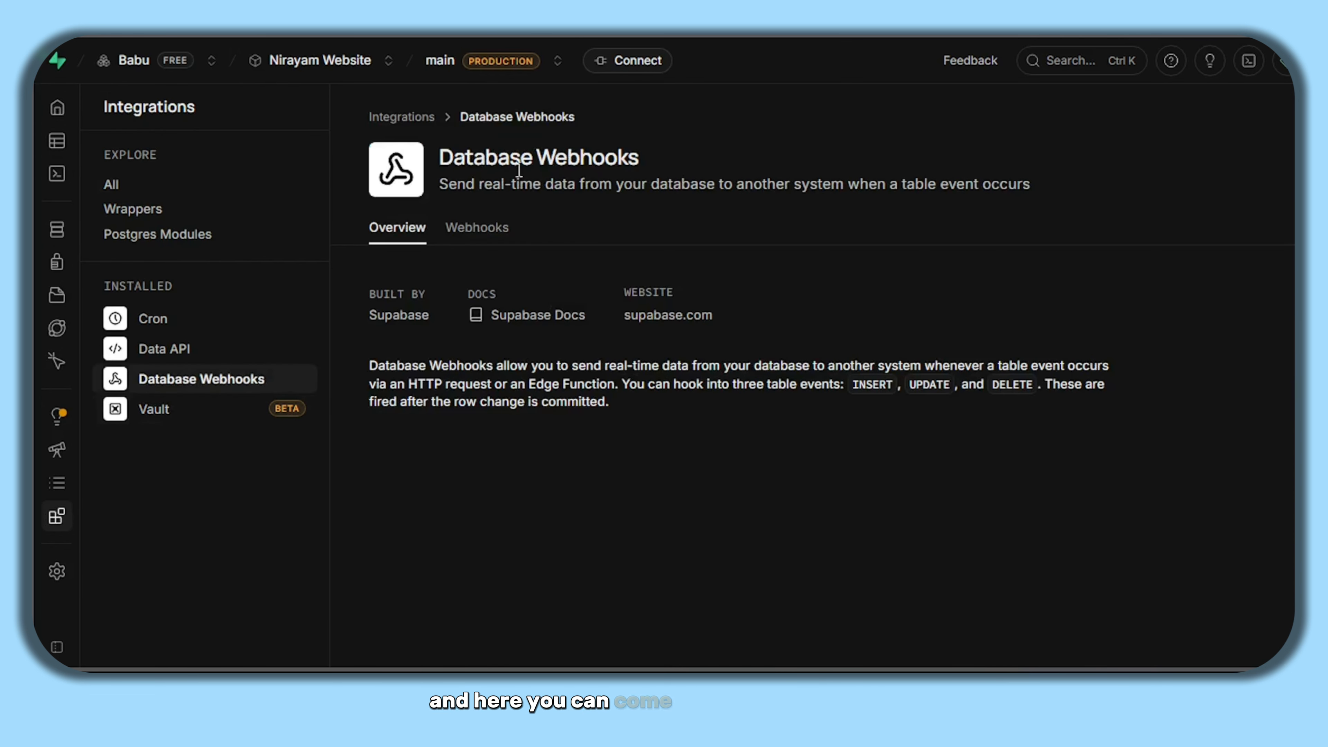
{"action": "left_click_drag", "start_coordinate": [441, 164], "coordinate": [639, 164]}
{"action": "left_click", "coordinate": [571, 210]}
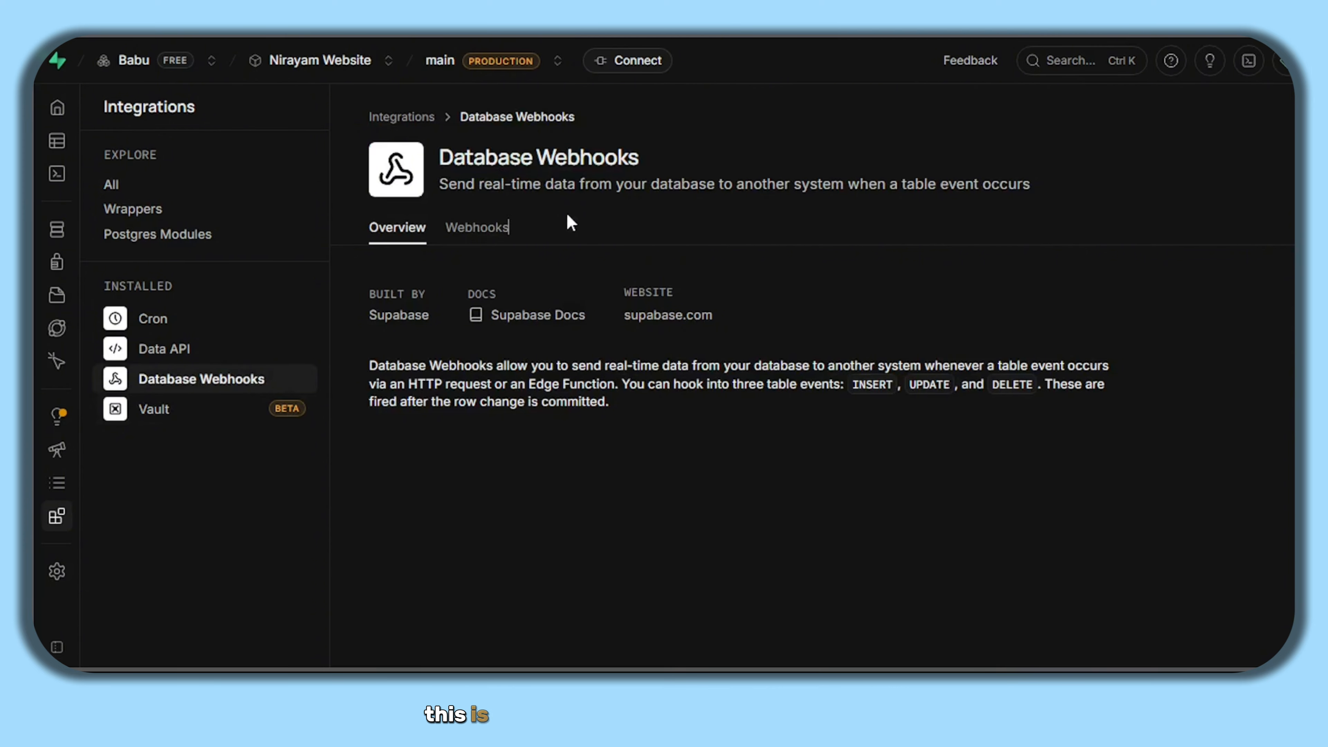
{"action": "left_click", "coordinate": [463, 231]}
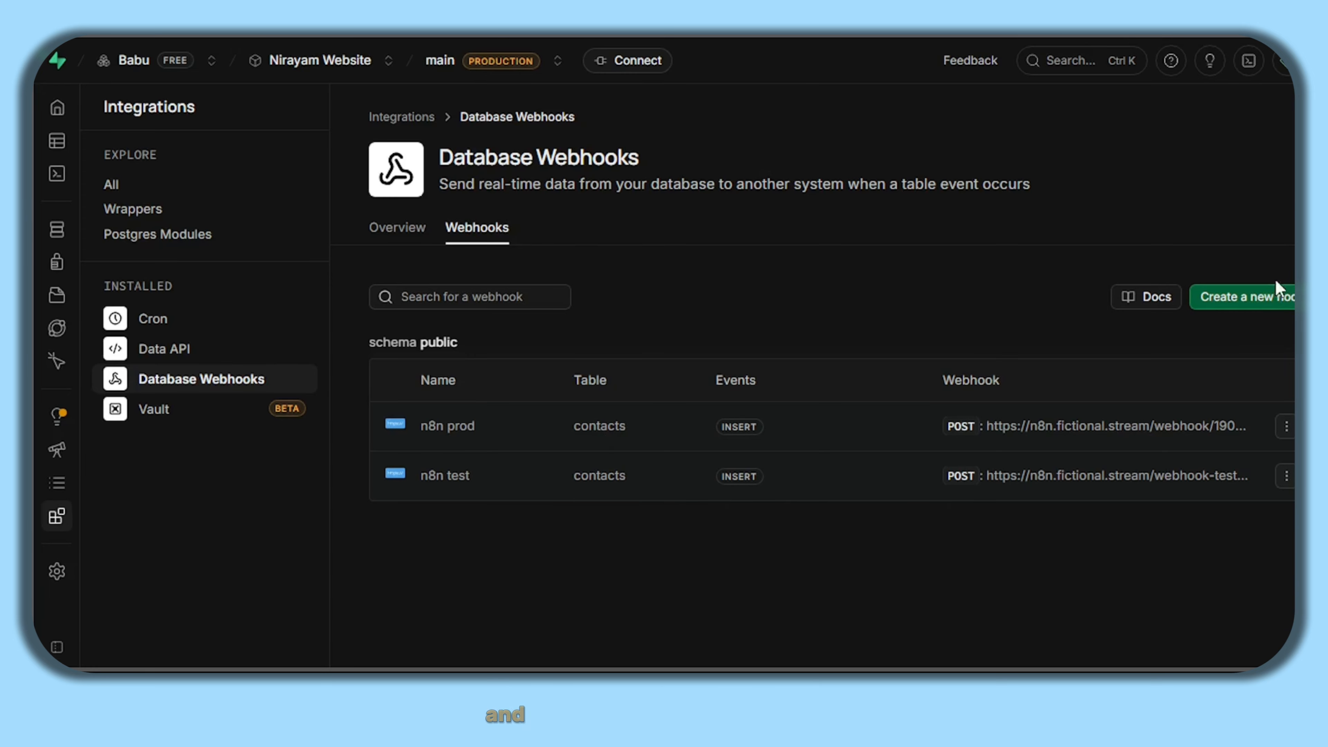
- Create a new hook named 'tutorial' on the public contacts table with the Insert event checked
{"action": "left_click", "coordinate": [1222, 298]}
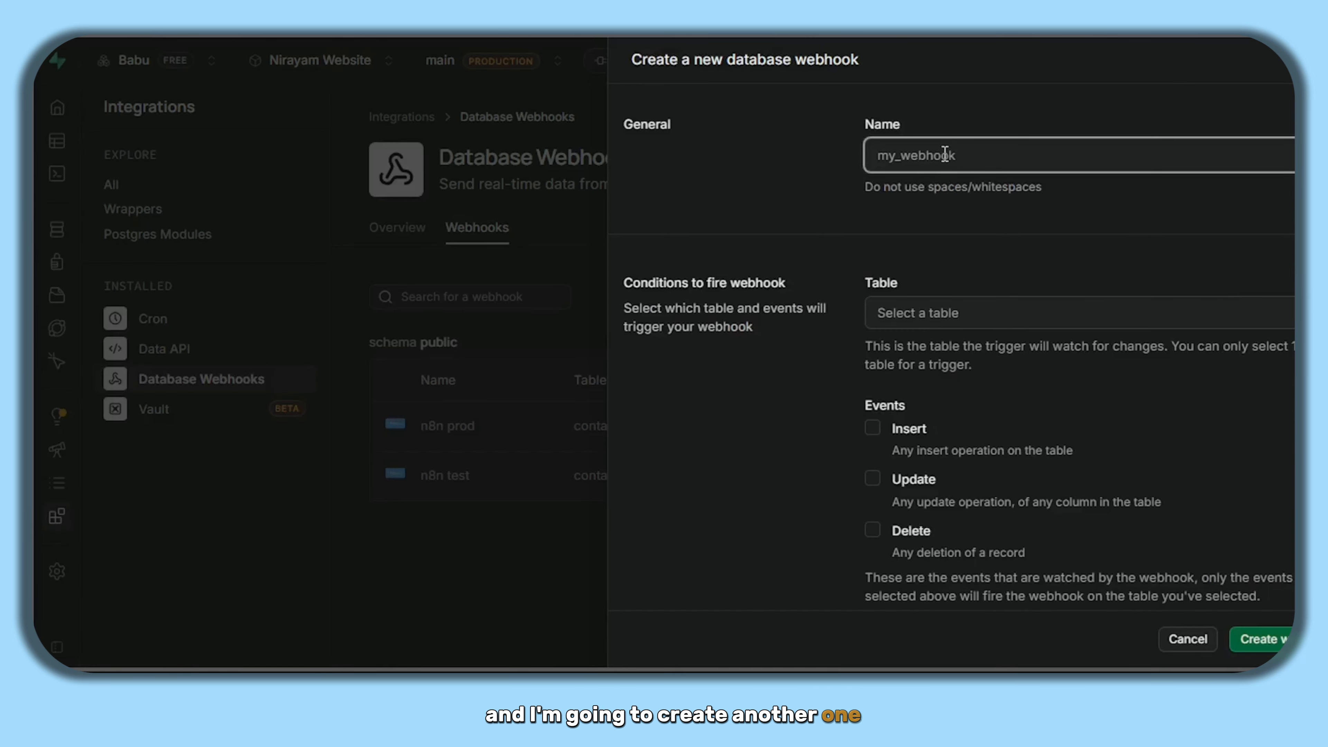
{"action": "type", "text": "tutorial"}
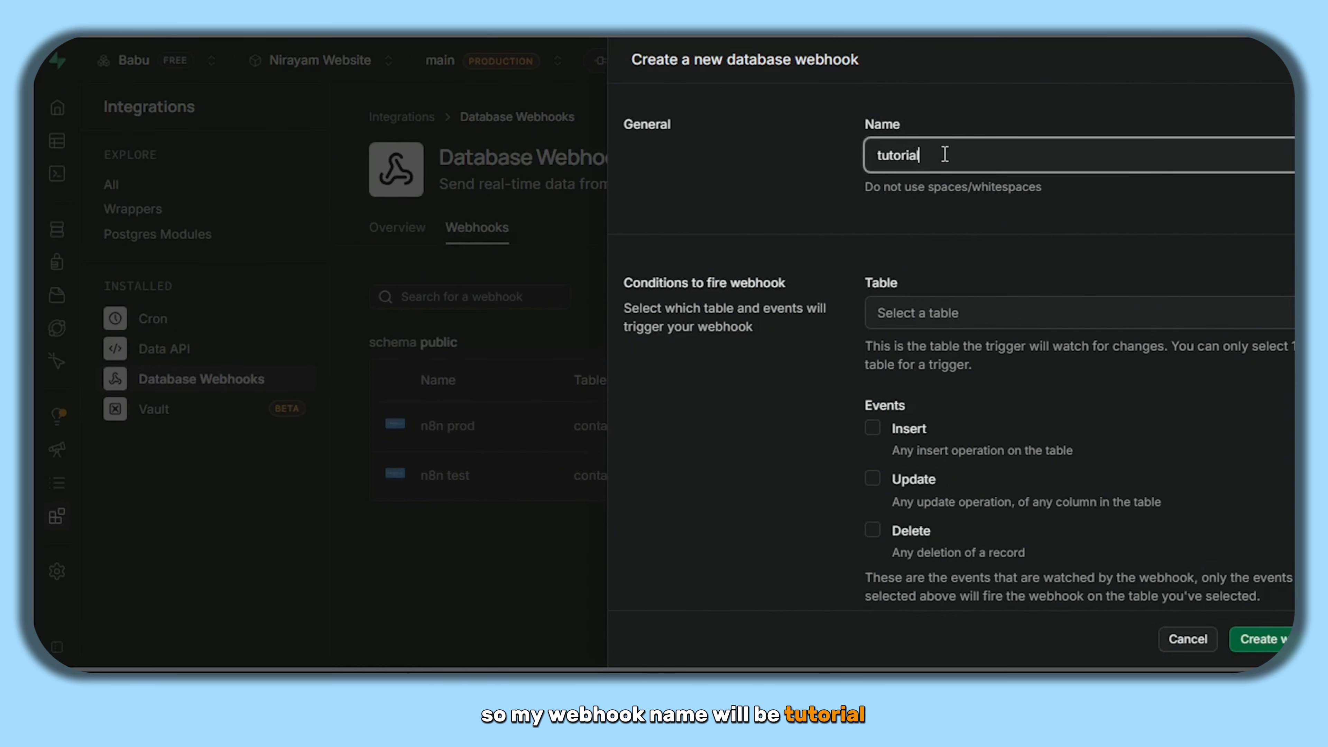
{"action": "left_click", "coordinate": [962, 321]}
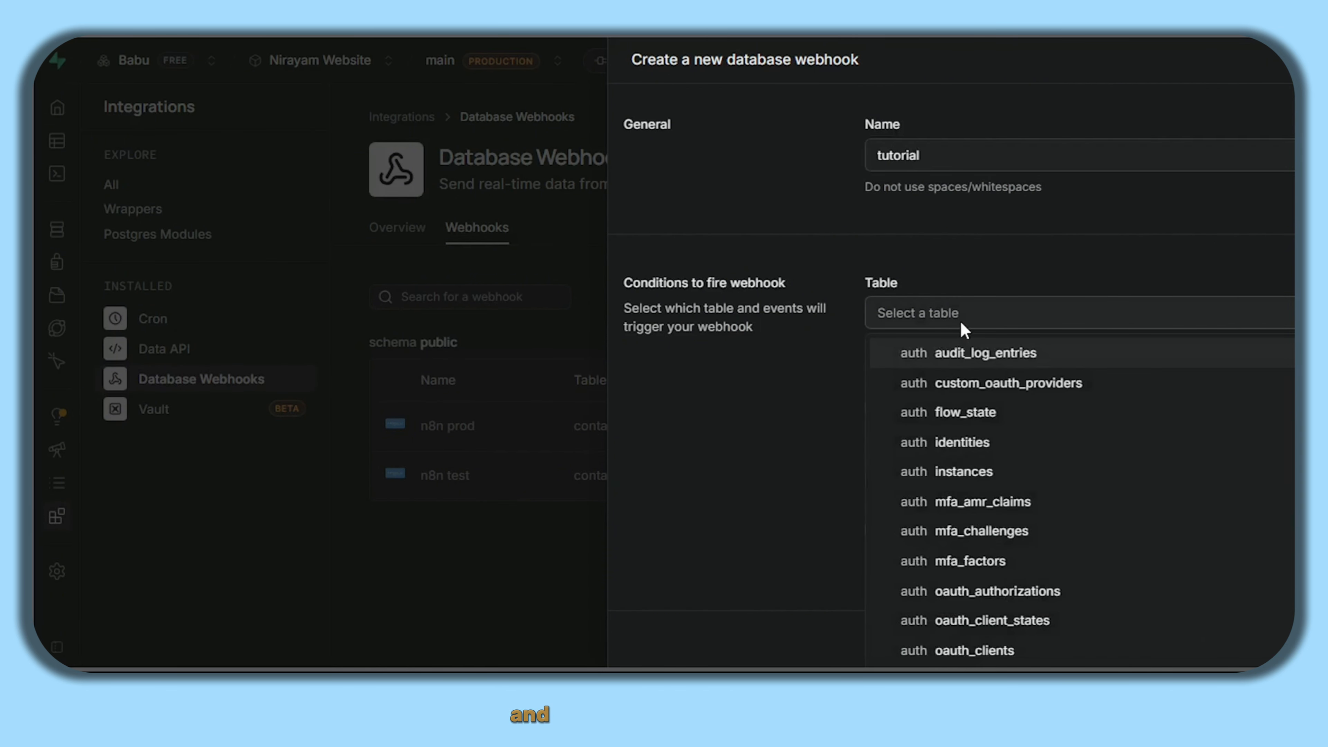
{"action": "key", "text": "p"}
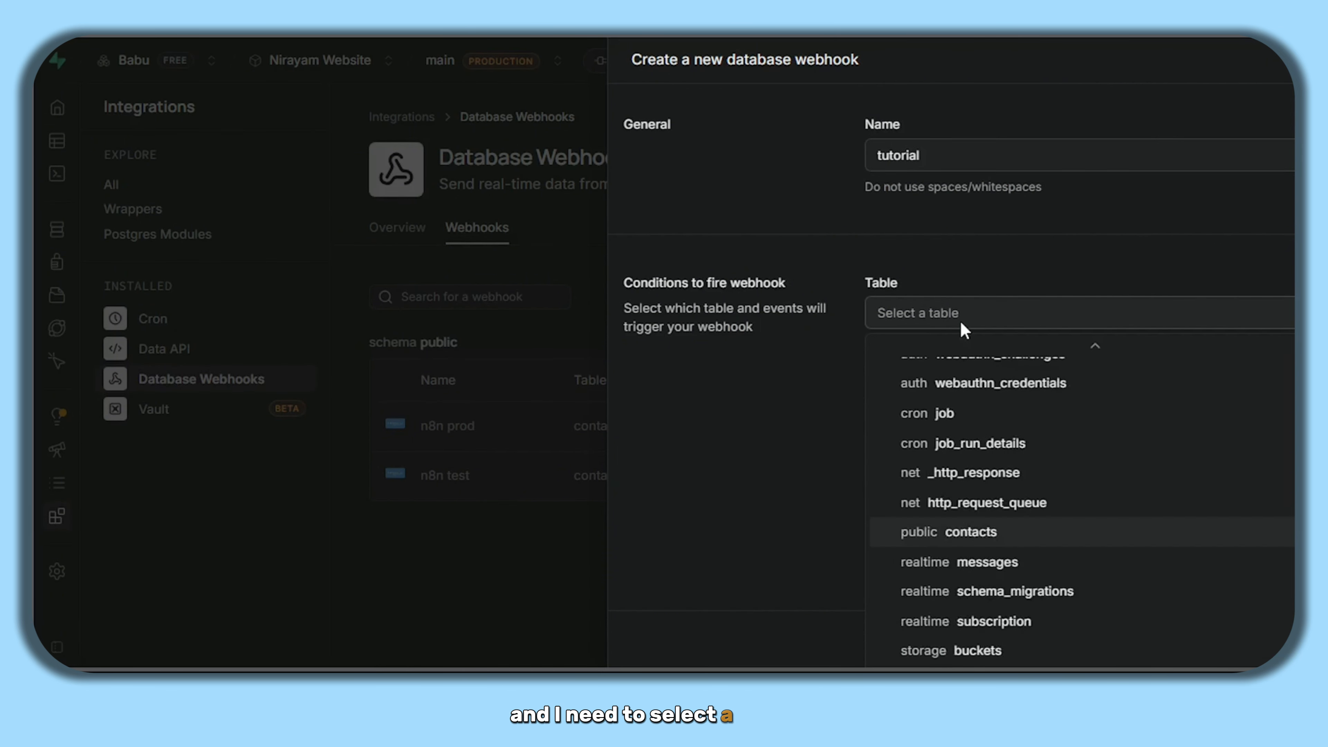
{"action": "left_click", "coordinate": [924, 542]}
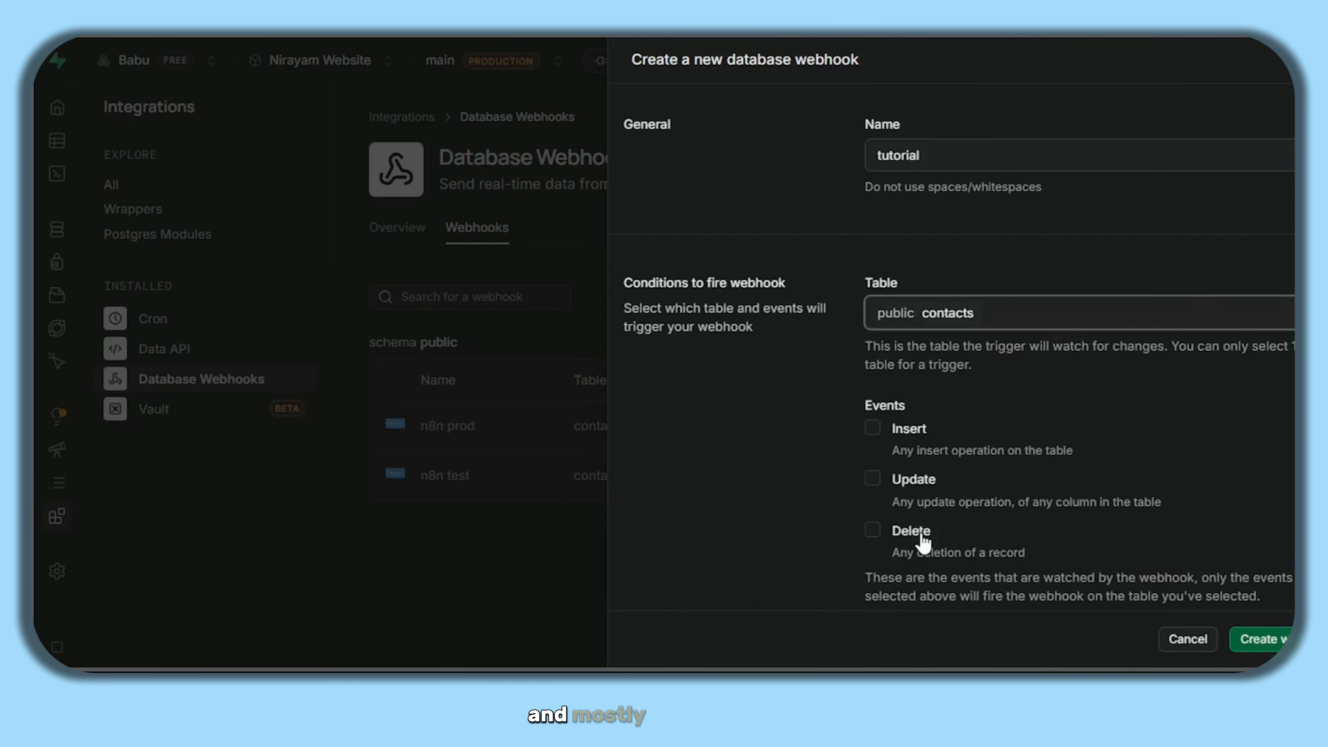
{"action": "left_click", "coordinate": [972, 307]}
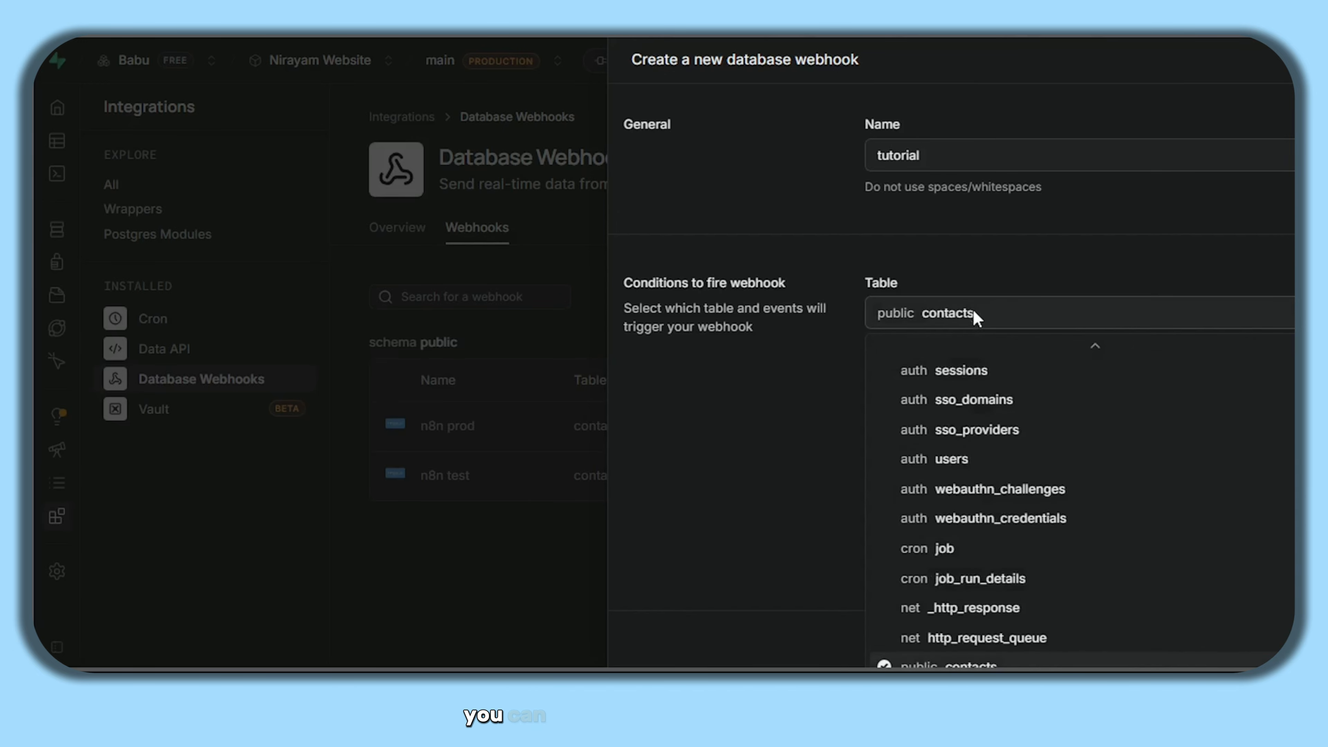
{"action": "scroll", "coordinate": [943, 475], "scroll_direction": "down", "scroll_amount": 5}
{"action": "left_click", "coordinate": [770, 455]}
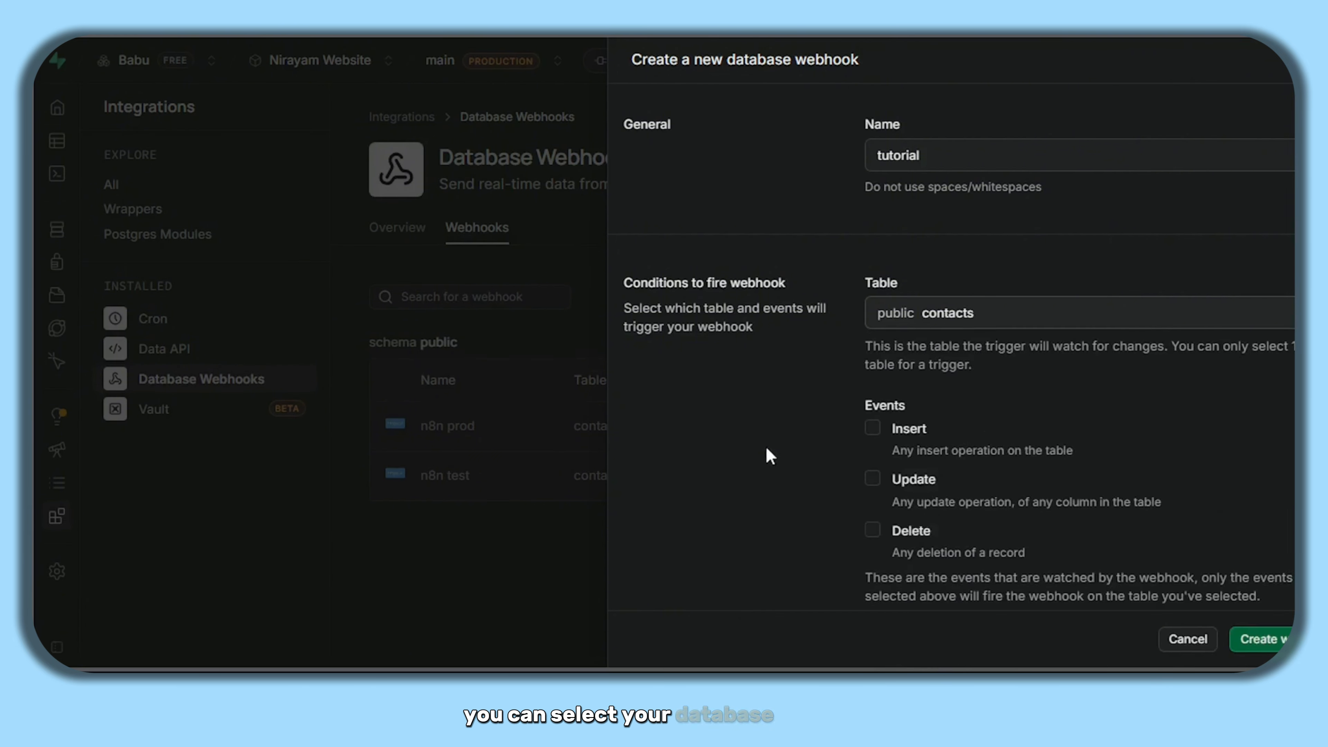
{"action": "scroll", "coordinate": [993, 430], "scroll_direction": "down", "scroll_amount": 2}
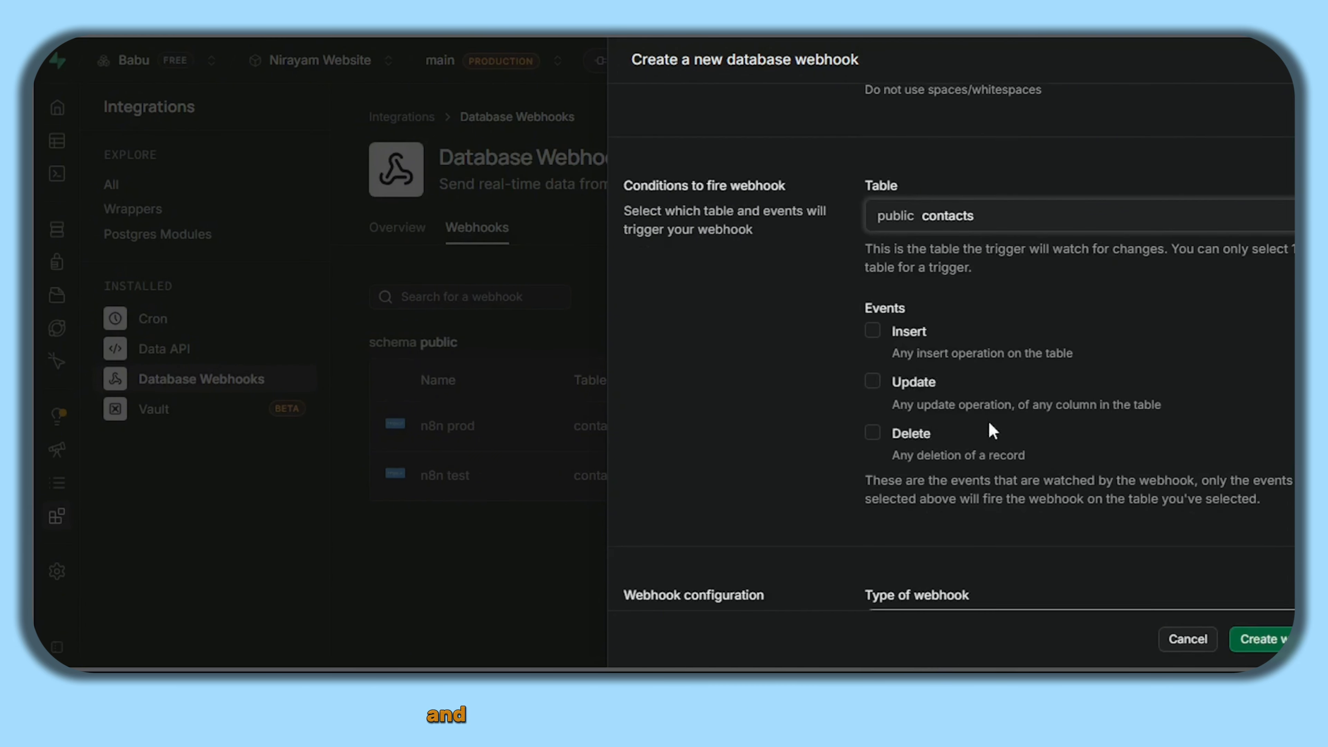
{"action": "left_click", "coordinate": [922, 335]}
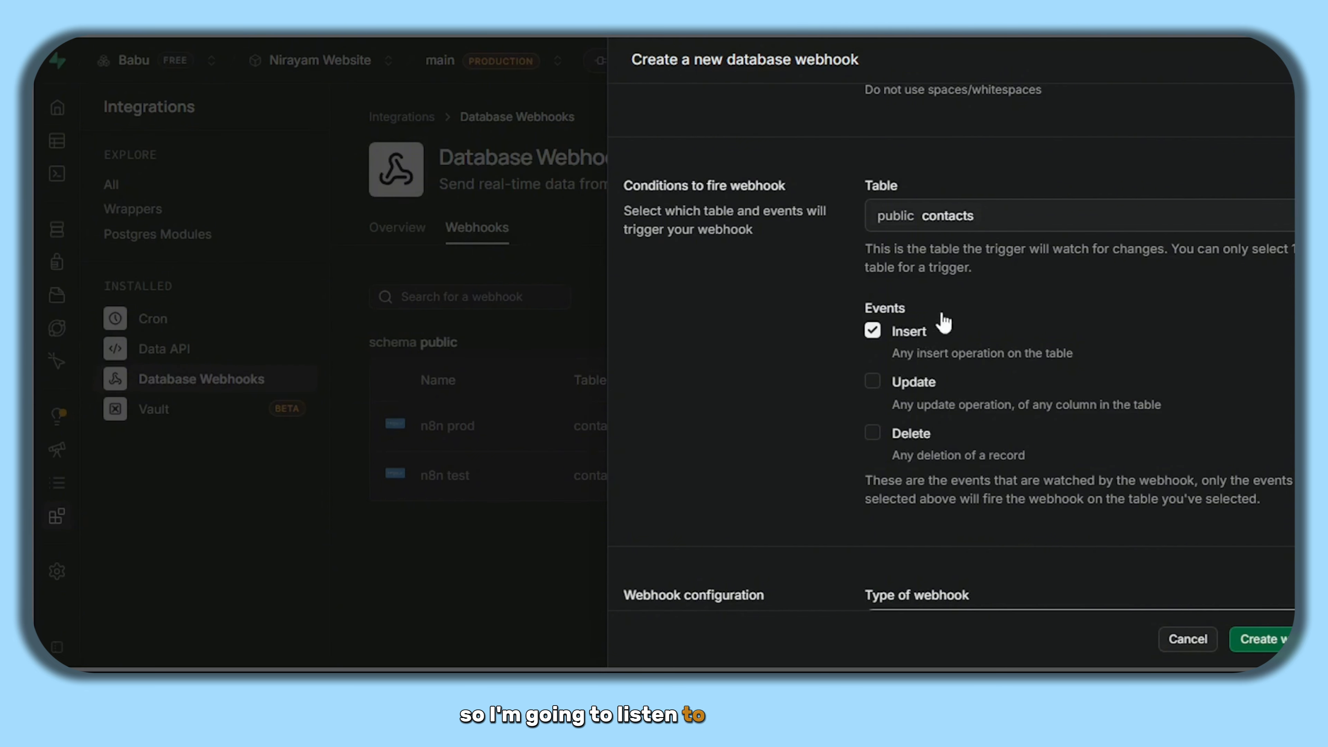
- Paste the n8n test URL as the hook's POST target, create it, and run the n8n workflow
{"action": "scroll", "coordinate": [915, 274], "scroll_direction": "down", "scroll_amount": 7}
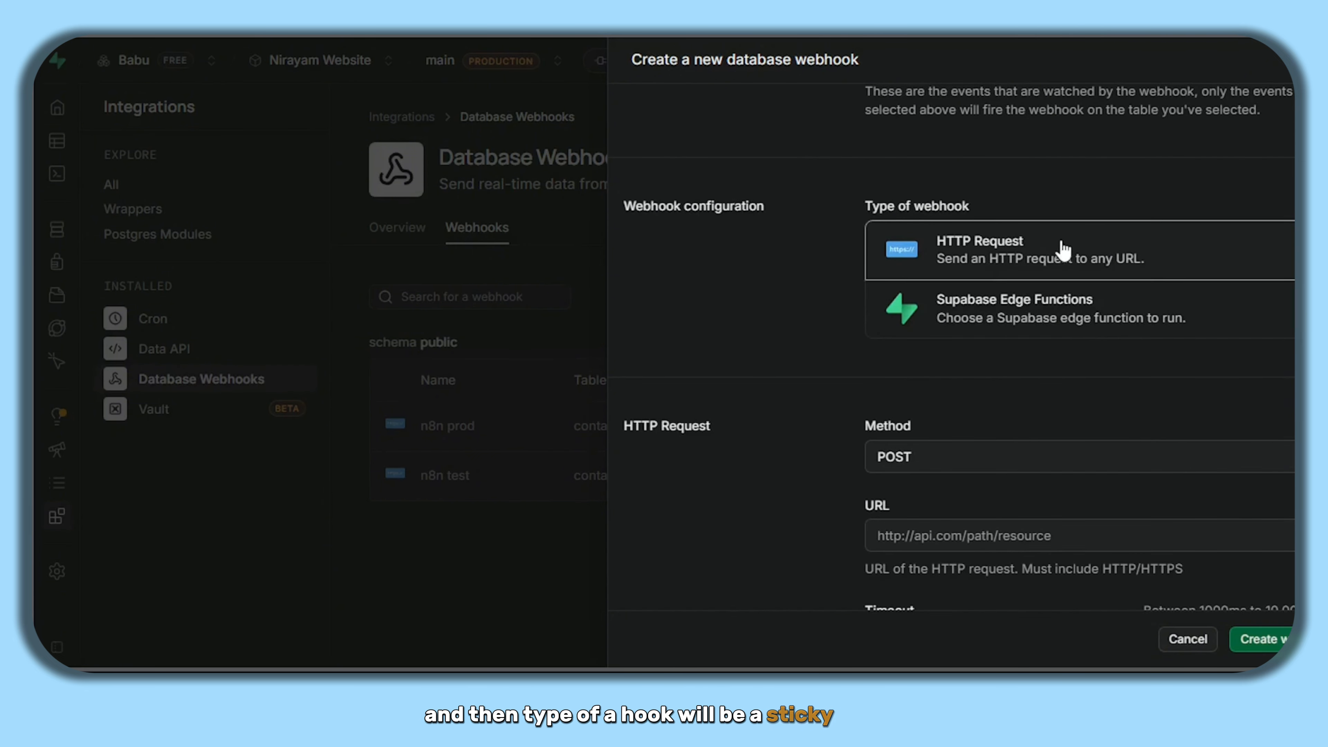
{"action": "scroll", "coordinate": [968, 199], "scroll_direction": "down", "scroll_amount": 5}
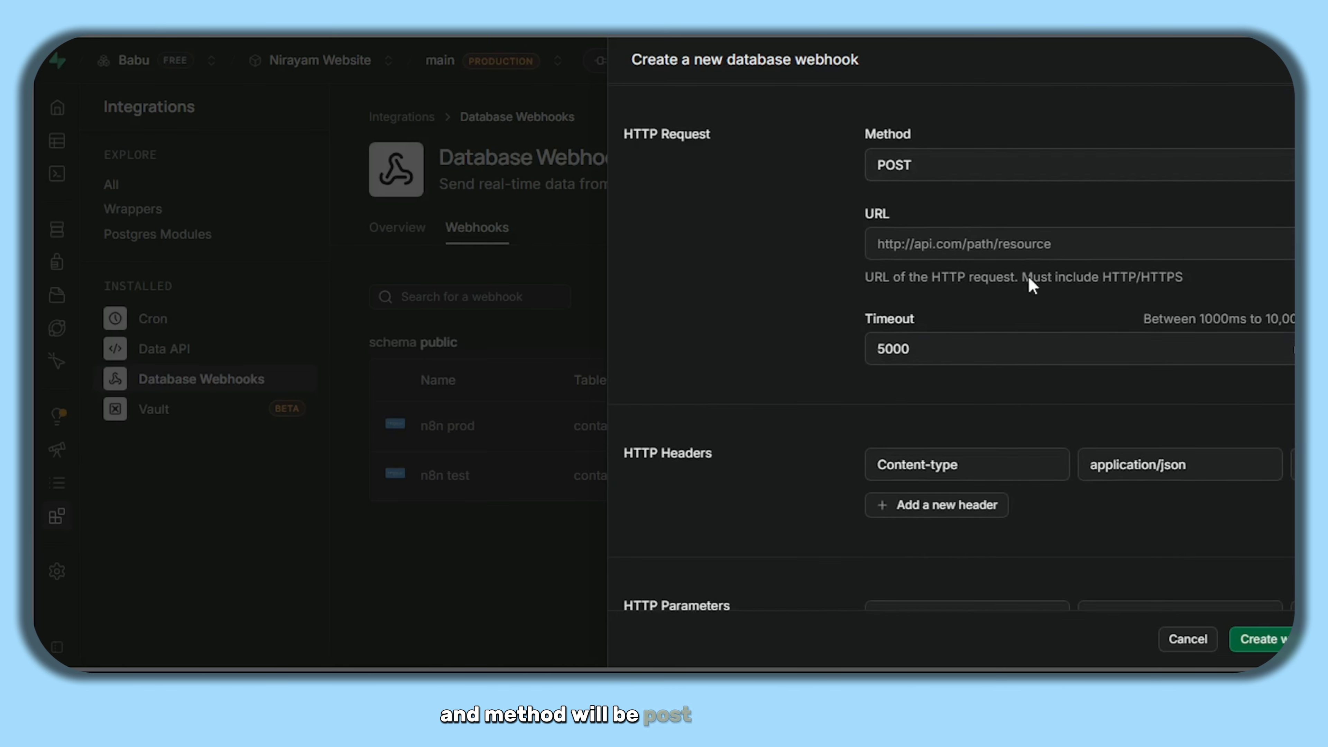
{"action": "left_click", "coordinate": [957, 243]}
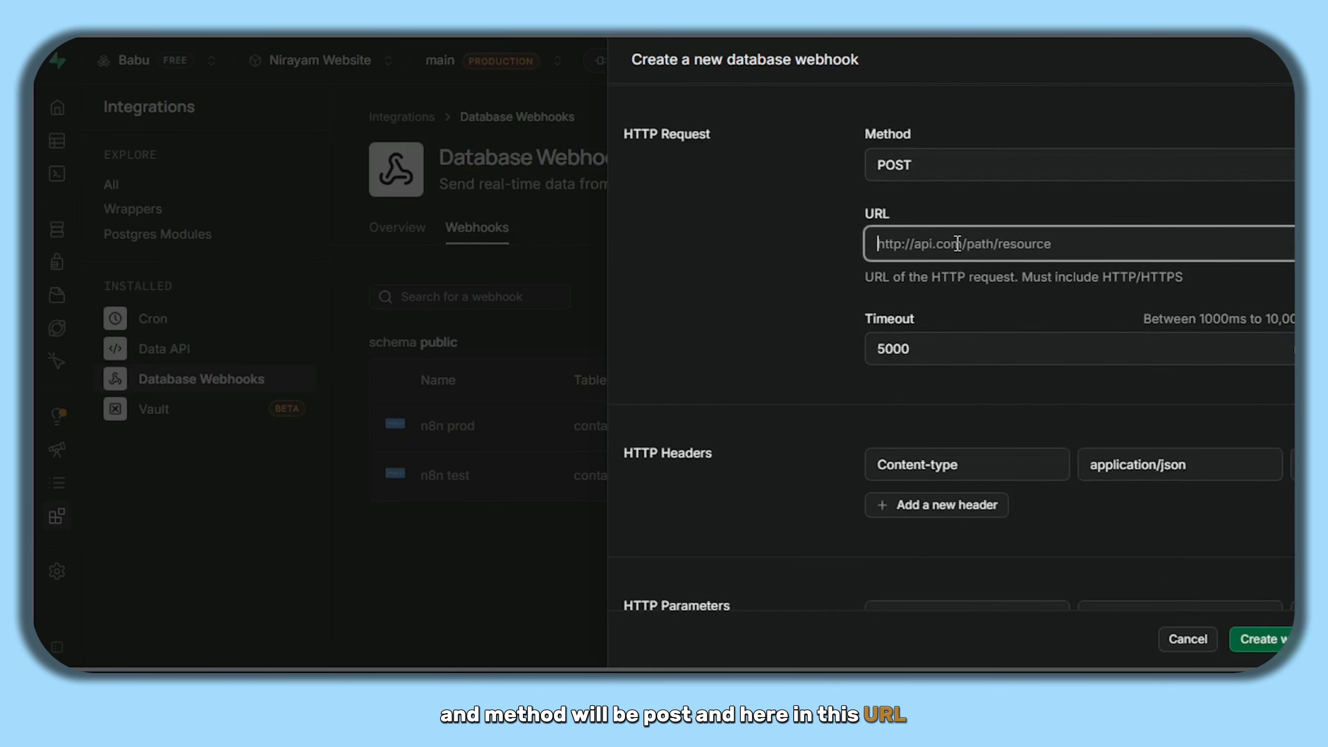
{"action": "key", "text": "ctrl+v"}
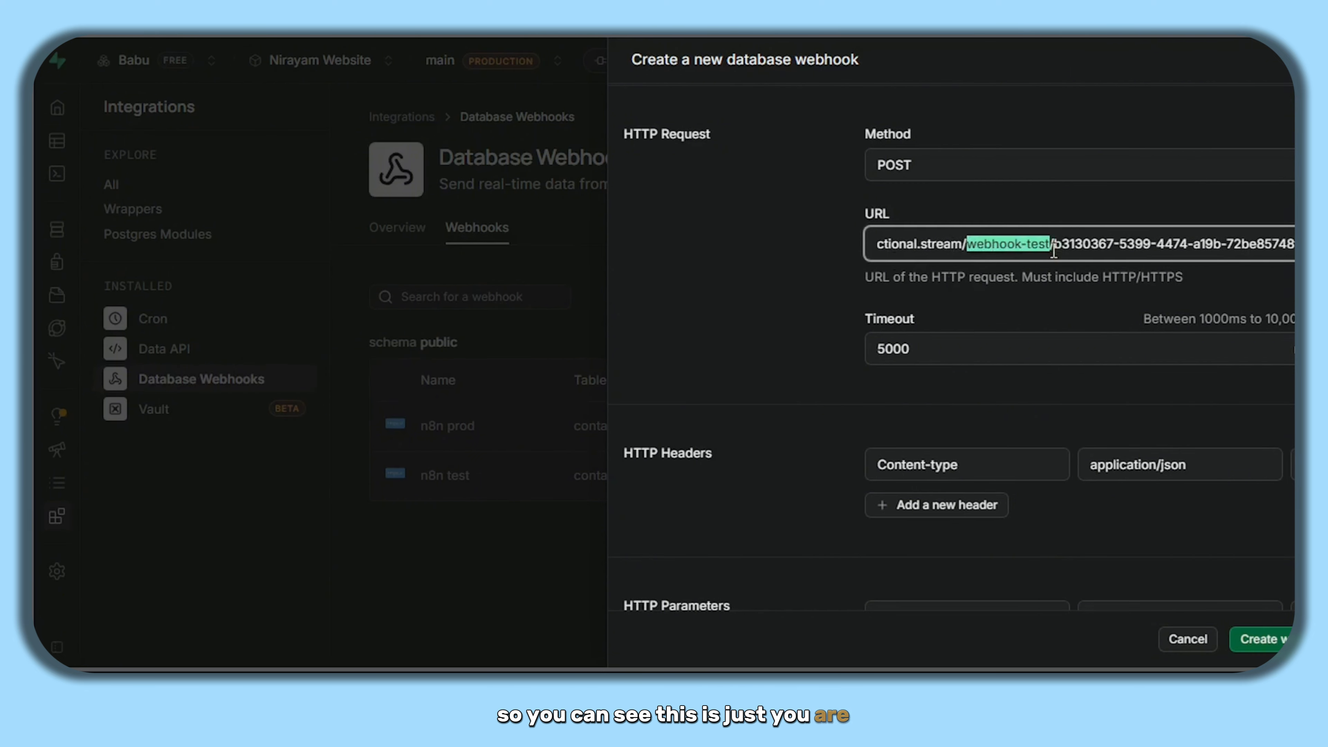
{"action": "left_click", "coordinate": [795, 303]}
{"action": "scroll", "coordinate": [795, 303], "scroll_direction": "down", "scroll_amount": 2}
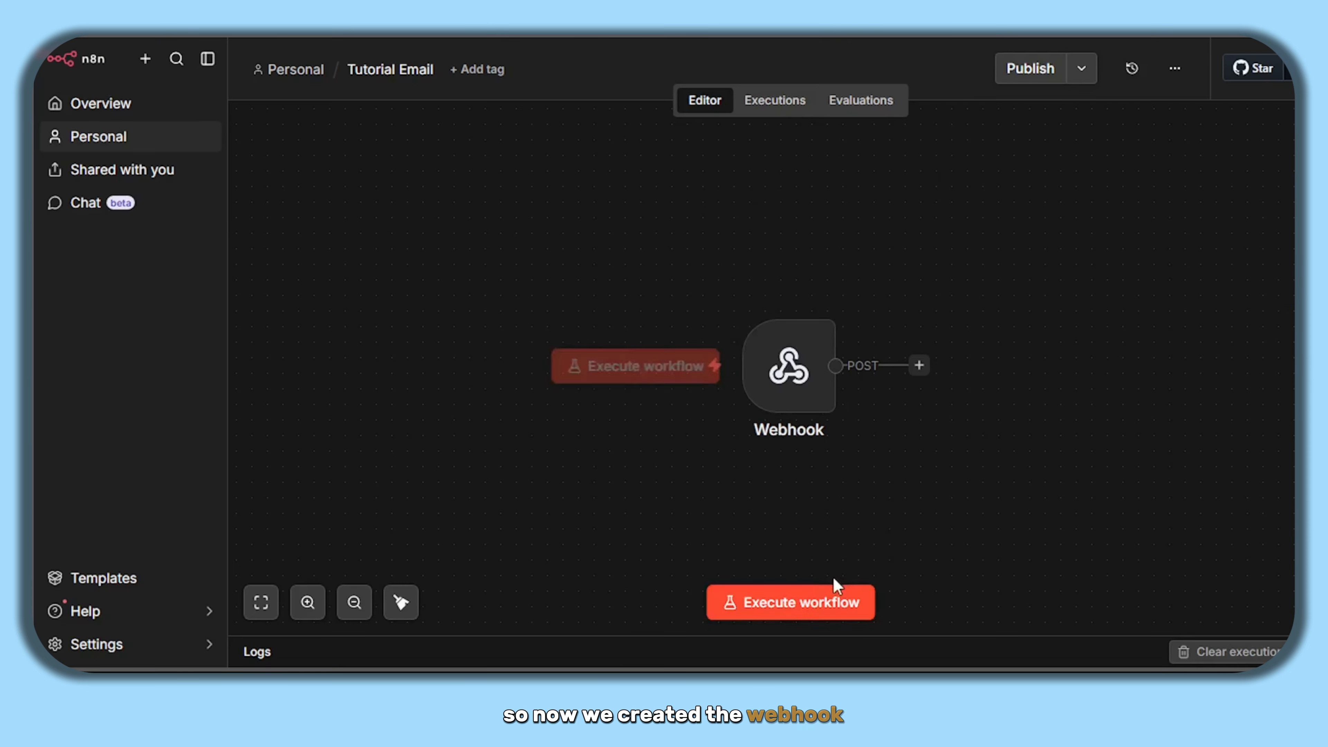
{"action": "left_click", "coordinate": [828, 598]}
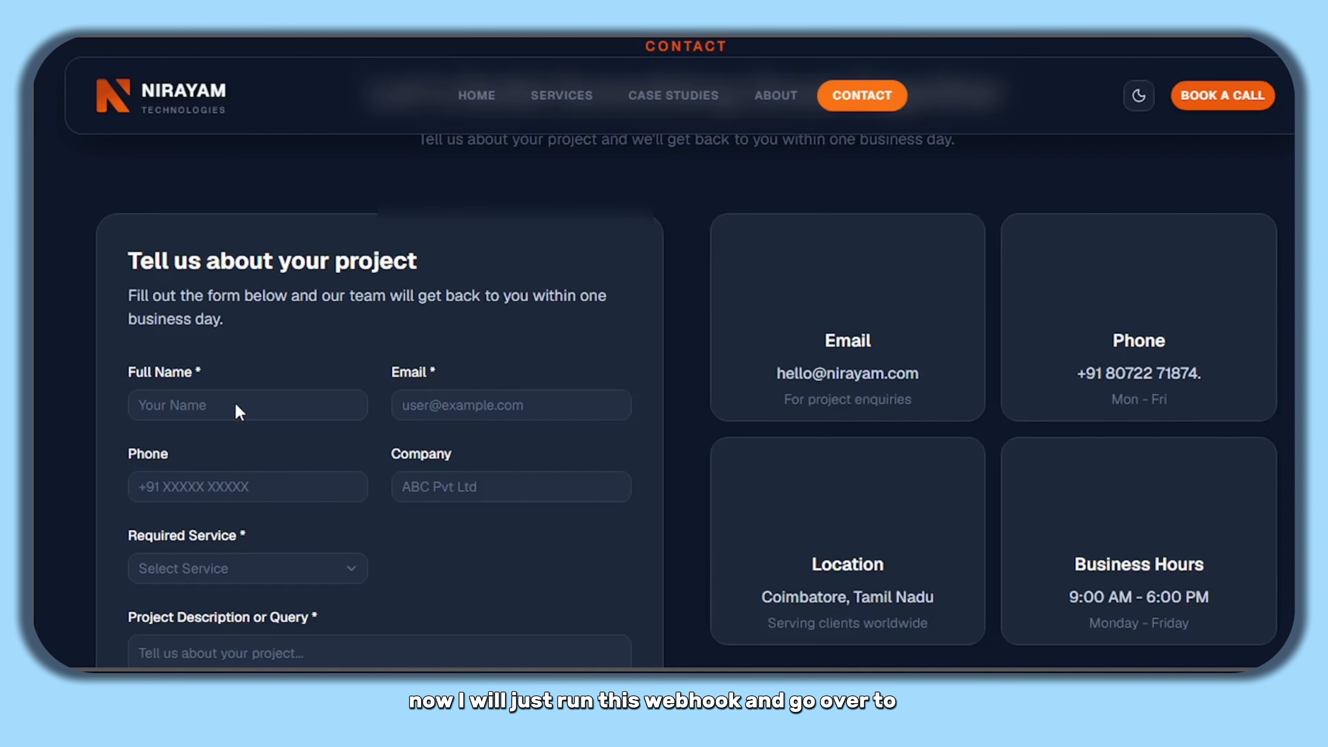
- Send the contact form with autofilled name and e-mail, Business Automation service, and 'Testing for tutorial'
{"action": "left_click", "coordinate": [237, 406]}
{"action": "left_click", "coordinate": [241, 203]}
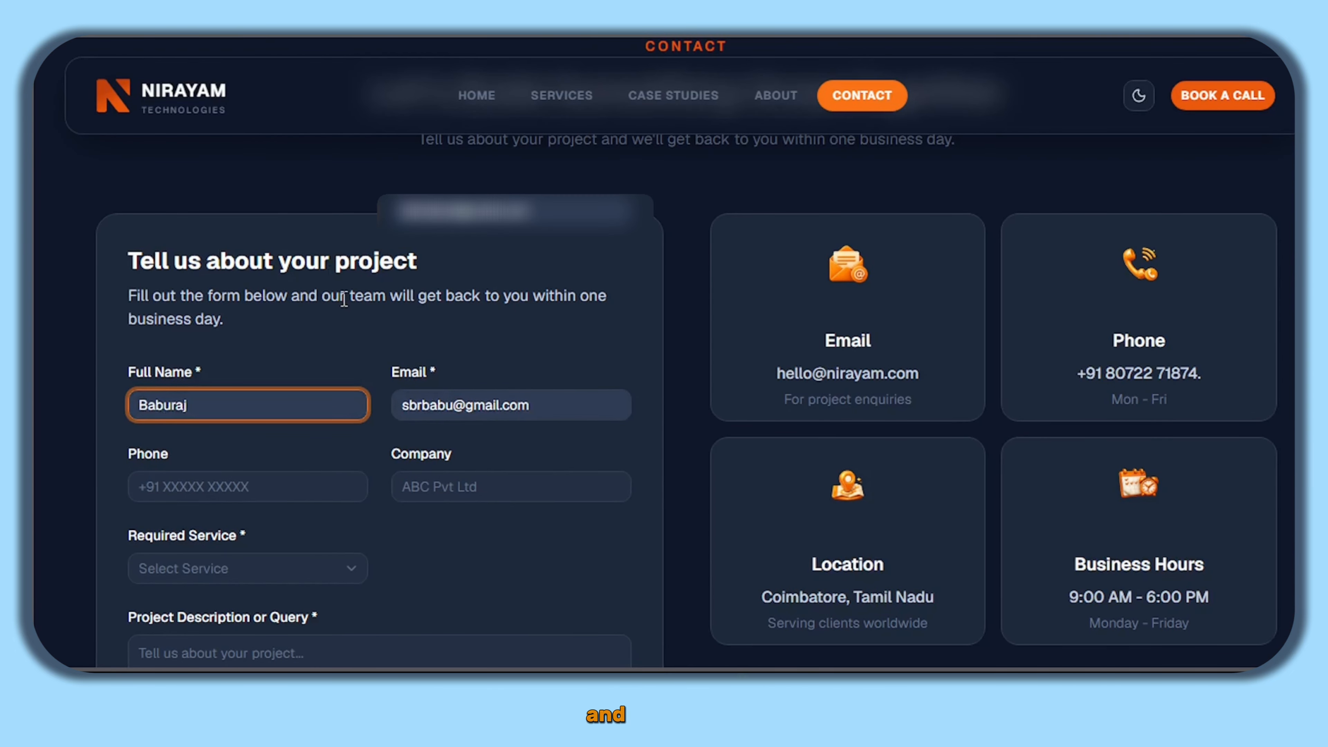
{"action": "scroll", "coordinate": [344, 300], "scroll_direction": "down", "scroll_amount": 1}
{"action": "scroll", "coordinate": [344, 300], "scroll_direction": "down", "scroll_amount": 1}
{"action": "left_click", "coordinate": [196, 375]}
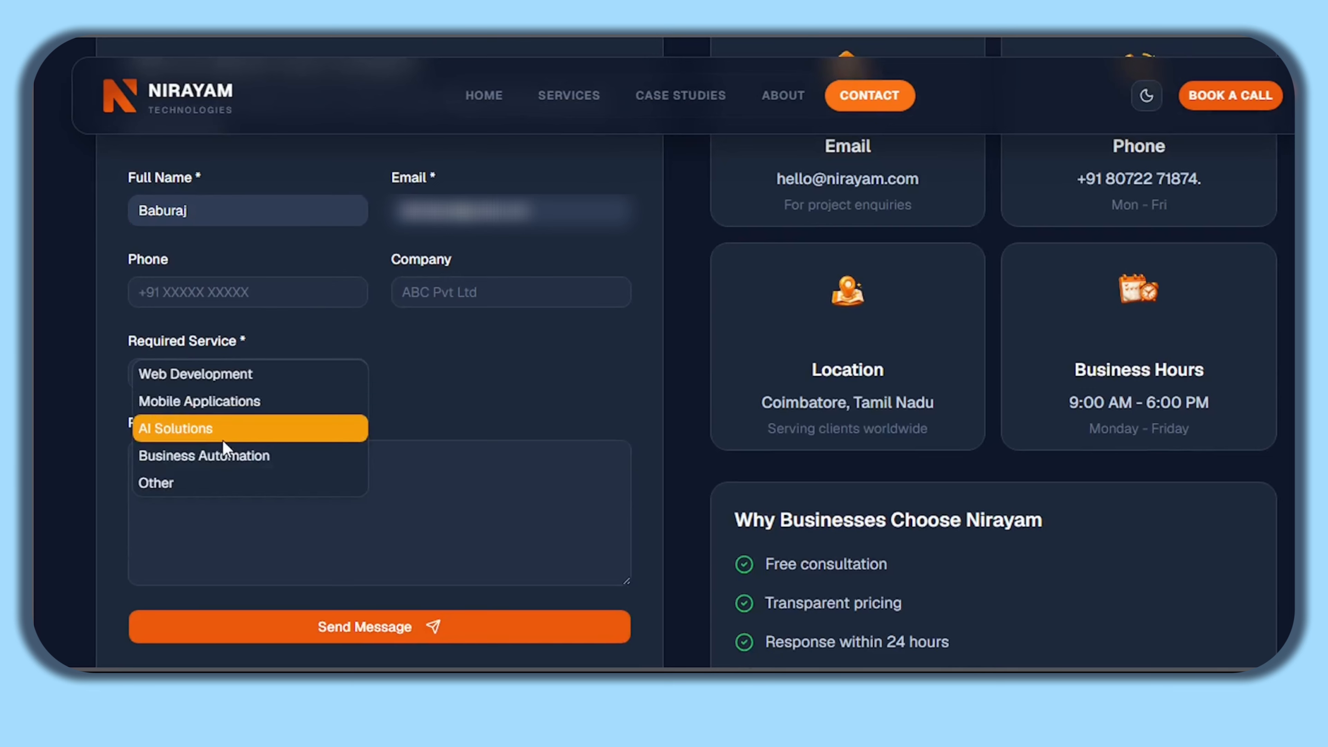
{"action": "left_click", "coordinate": [230, 453]}
{"action": "left_click", "coordinate": [259, 489]}
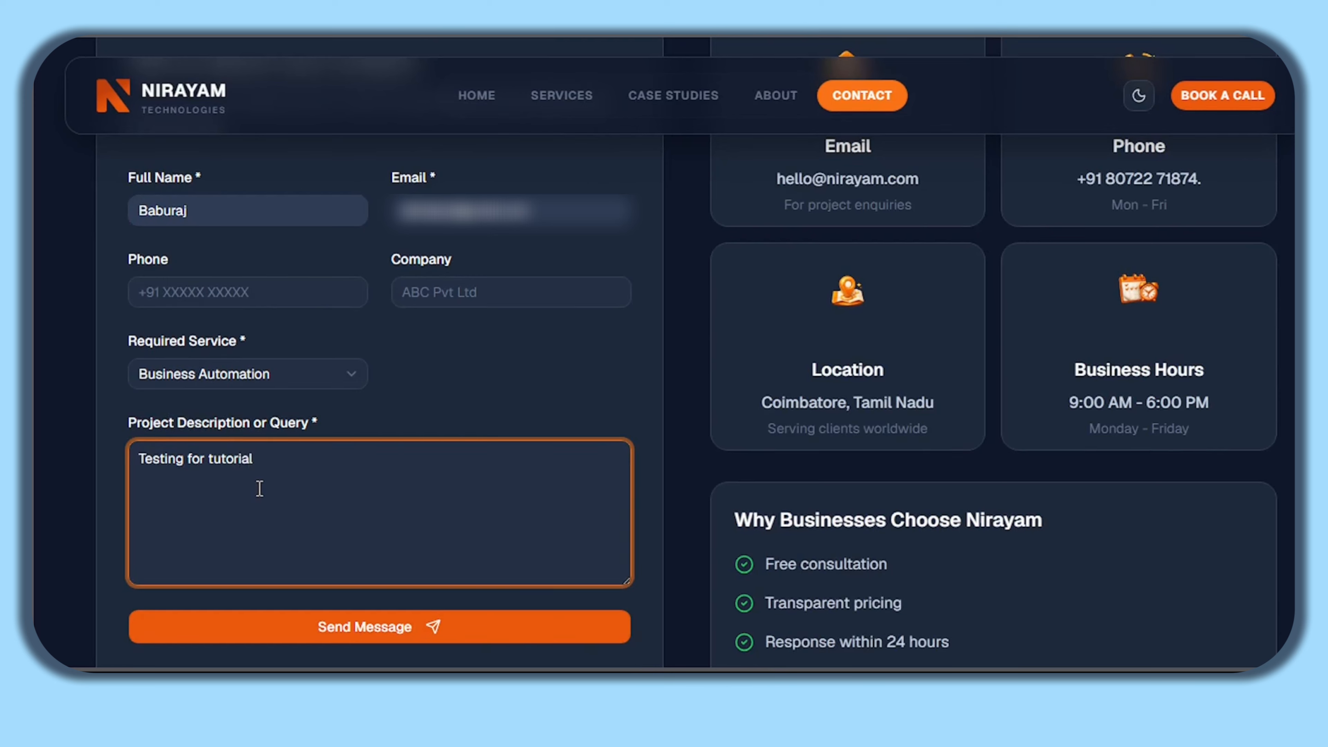
{"action": "left_click", "coordinate": [215, 635]}
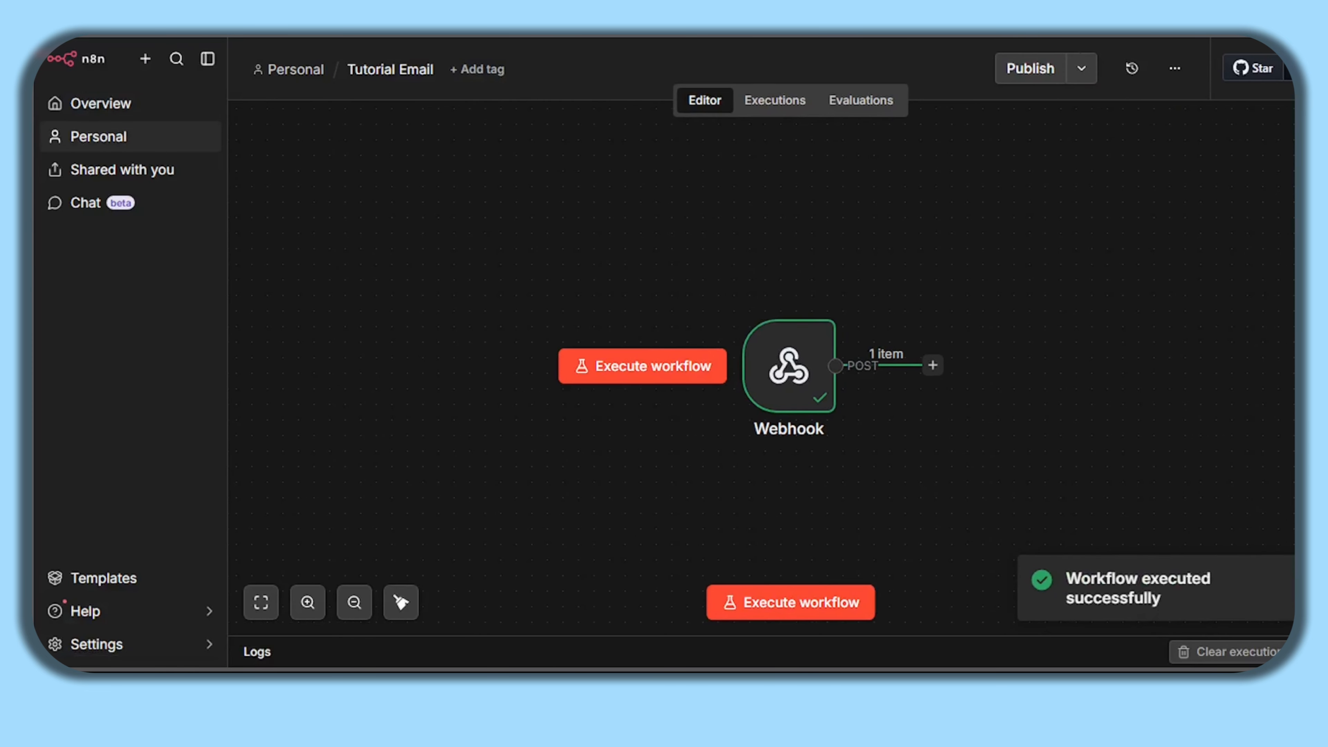
- Open the Webhook node, collapse the headers, and view the contacts INSERT body record fields
{"action": "mouse_move", "coordinate": [794, 379]}
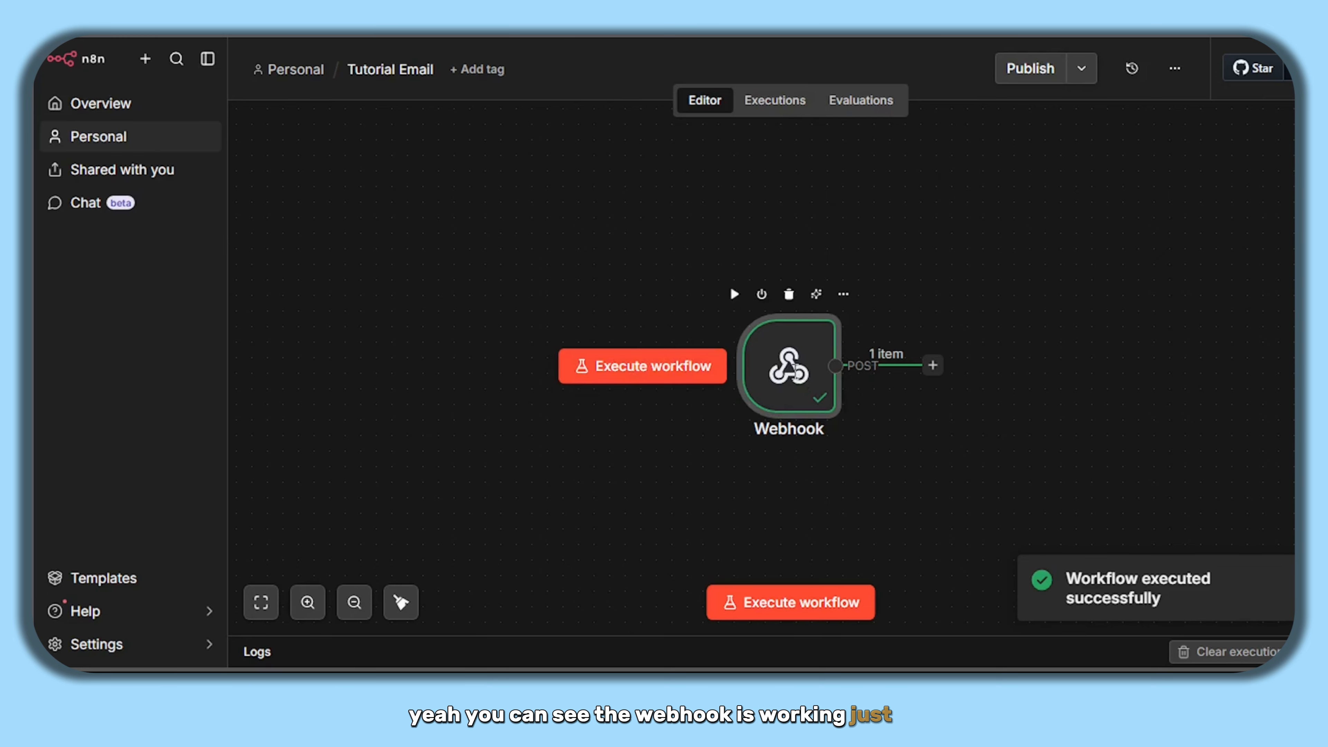
{"action": "double_click", "coordinate": [795, 380]}
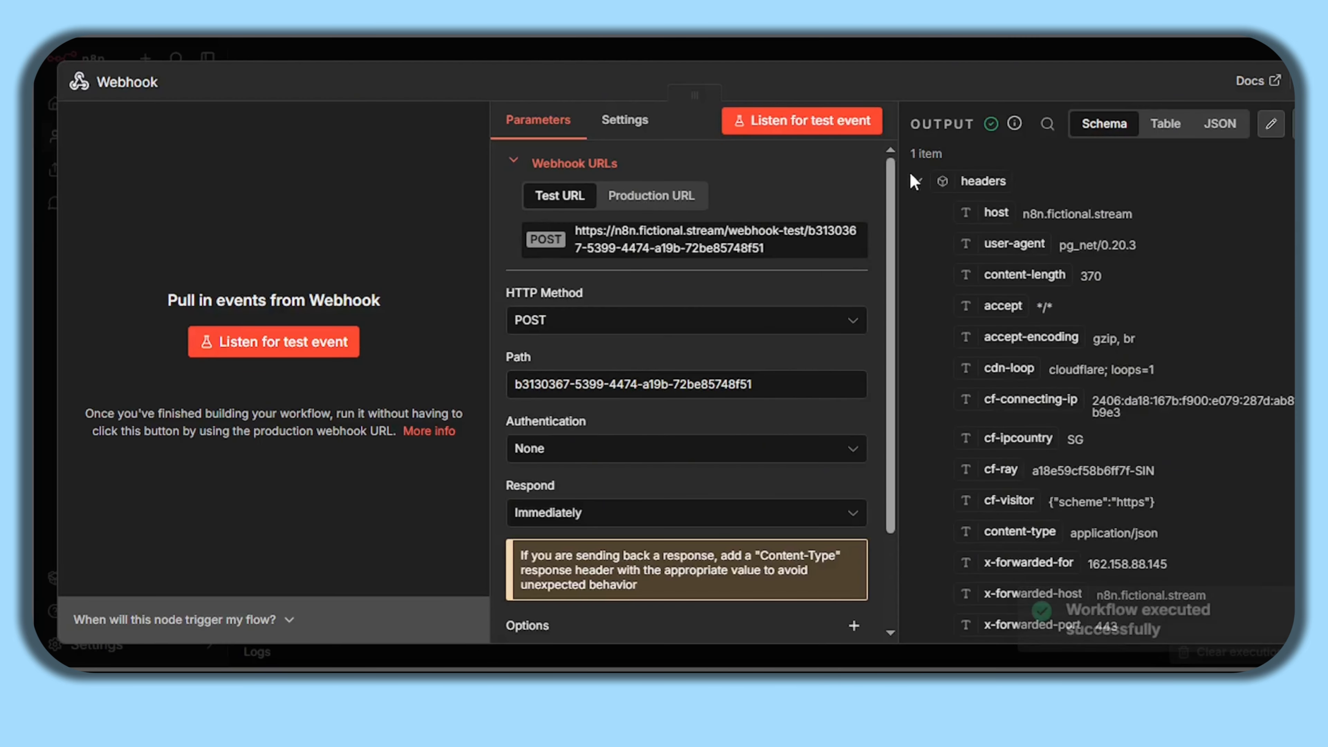
{"action": "left_click", "coordinate": [918, 180]}
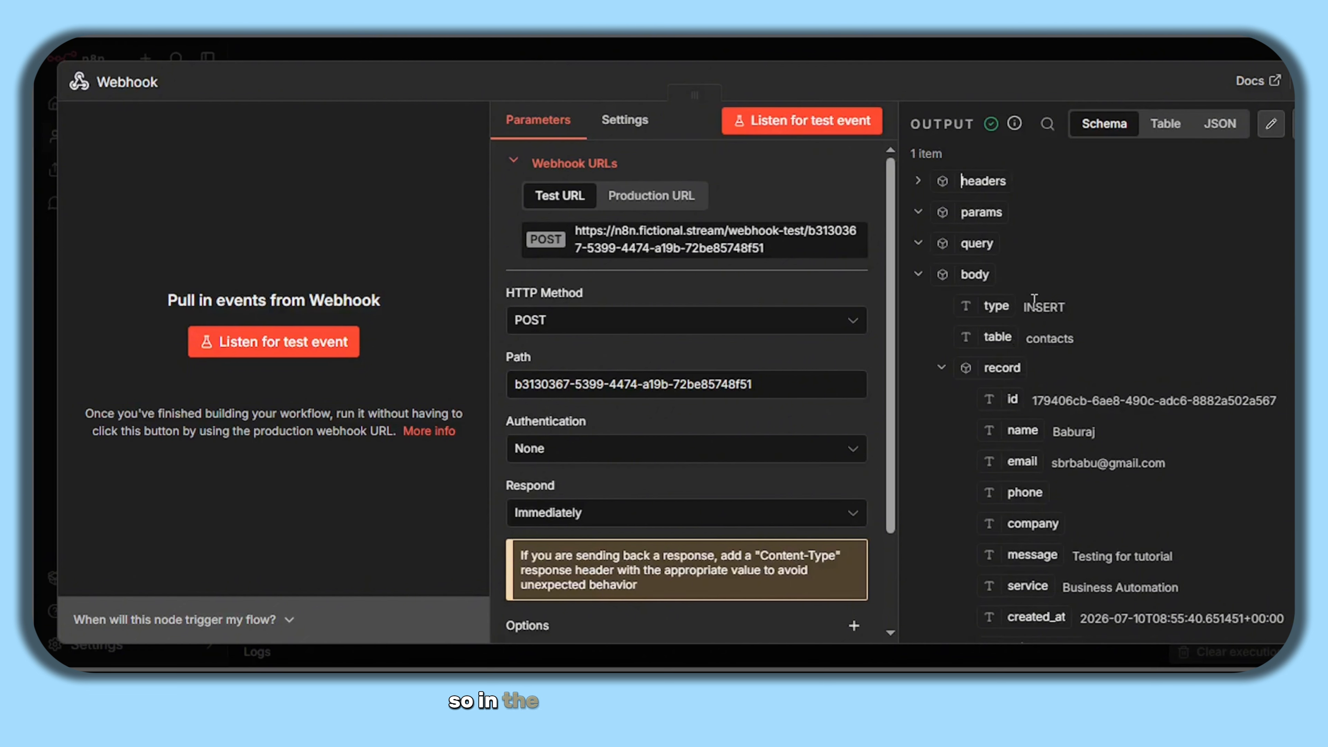
{"action": "scroll", "coordinate": [1034, 300], "scroll_direction": "down", "scroll_amount": 2}
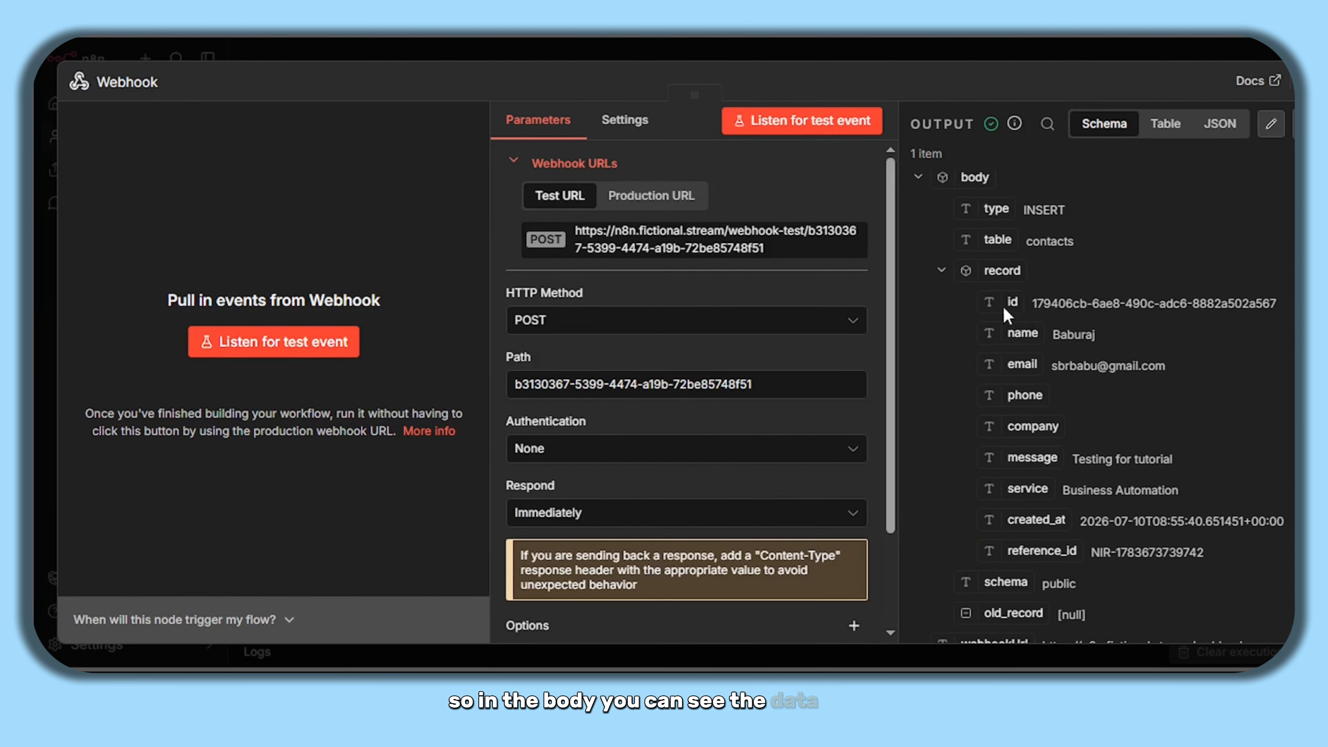
{"action": "left_click_drag", "start_coordinate": [1004, 307], "coordinate": [1080, 548]}
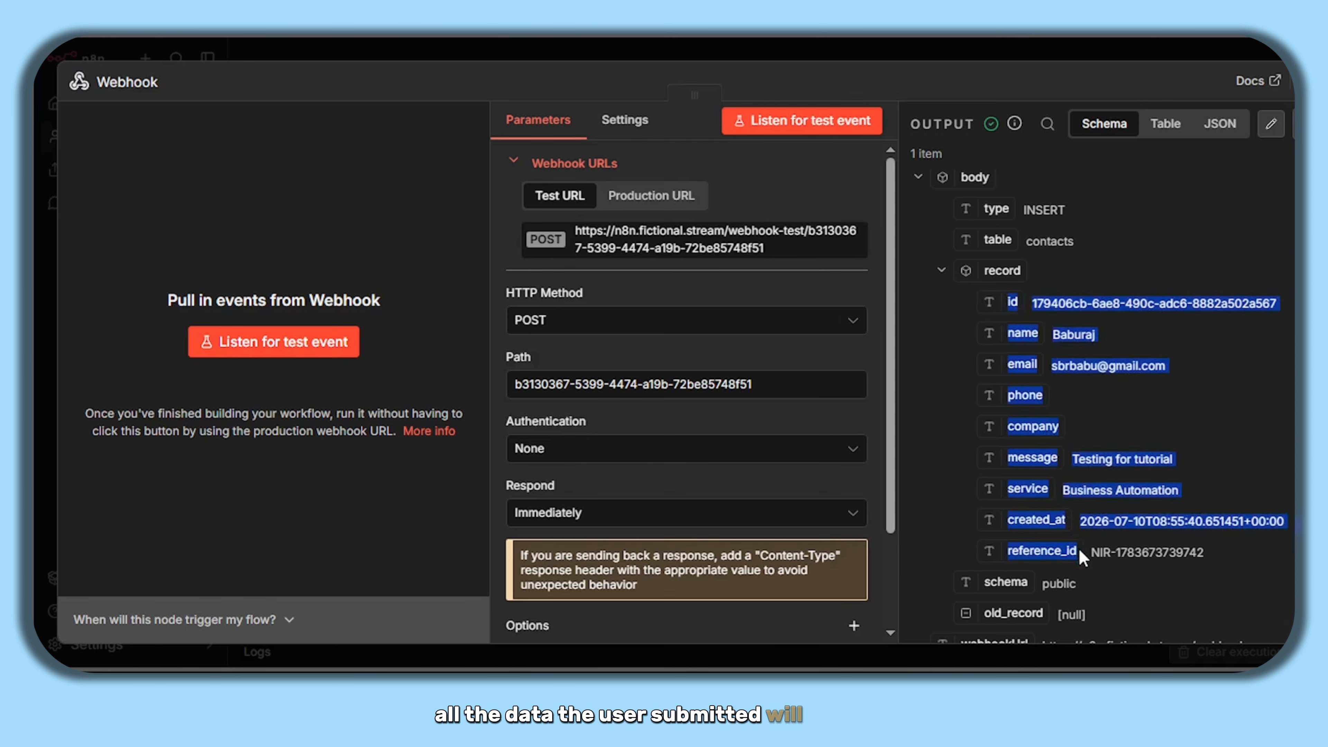
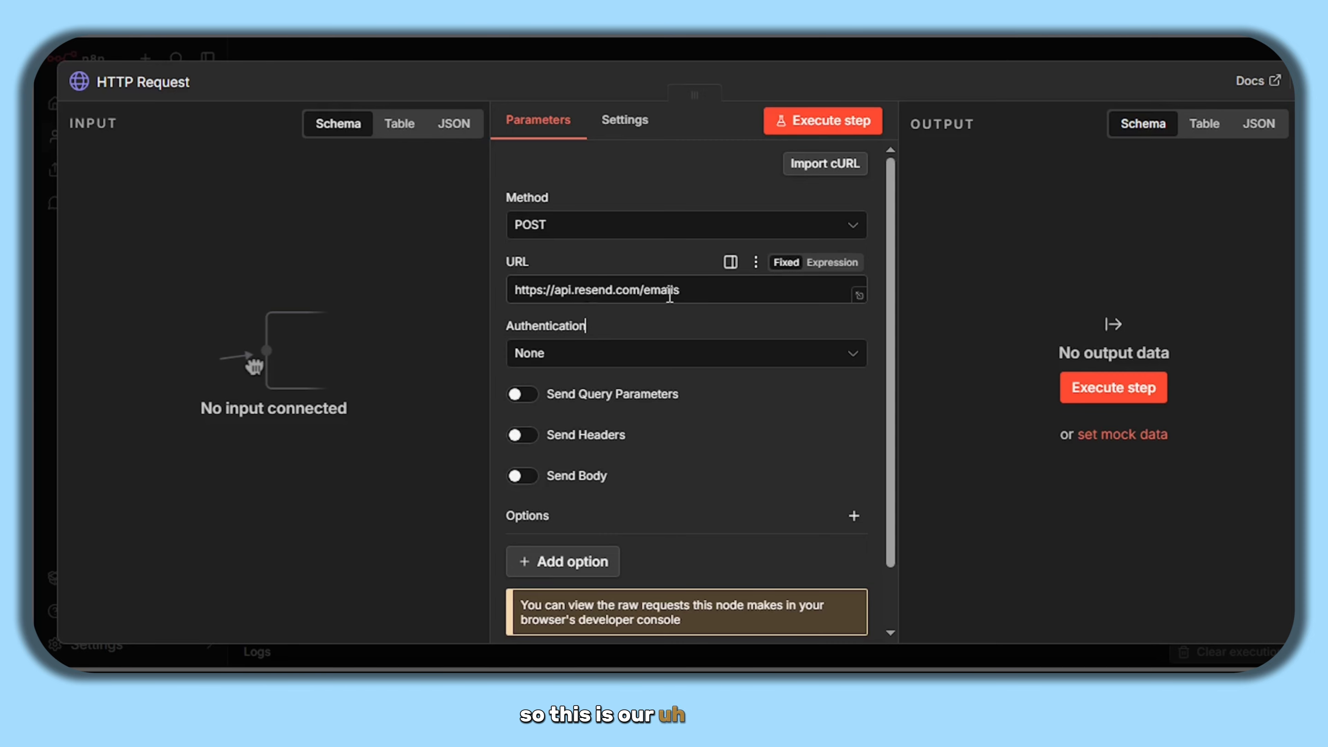
- Scroll down the HTTP Request node settings to the authentication options
{"action": "scroll", "coordinate": [604, 340], "scroll_direction": "down", "scroll_amount": 2}
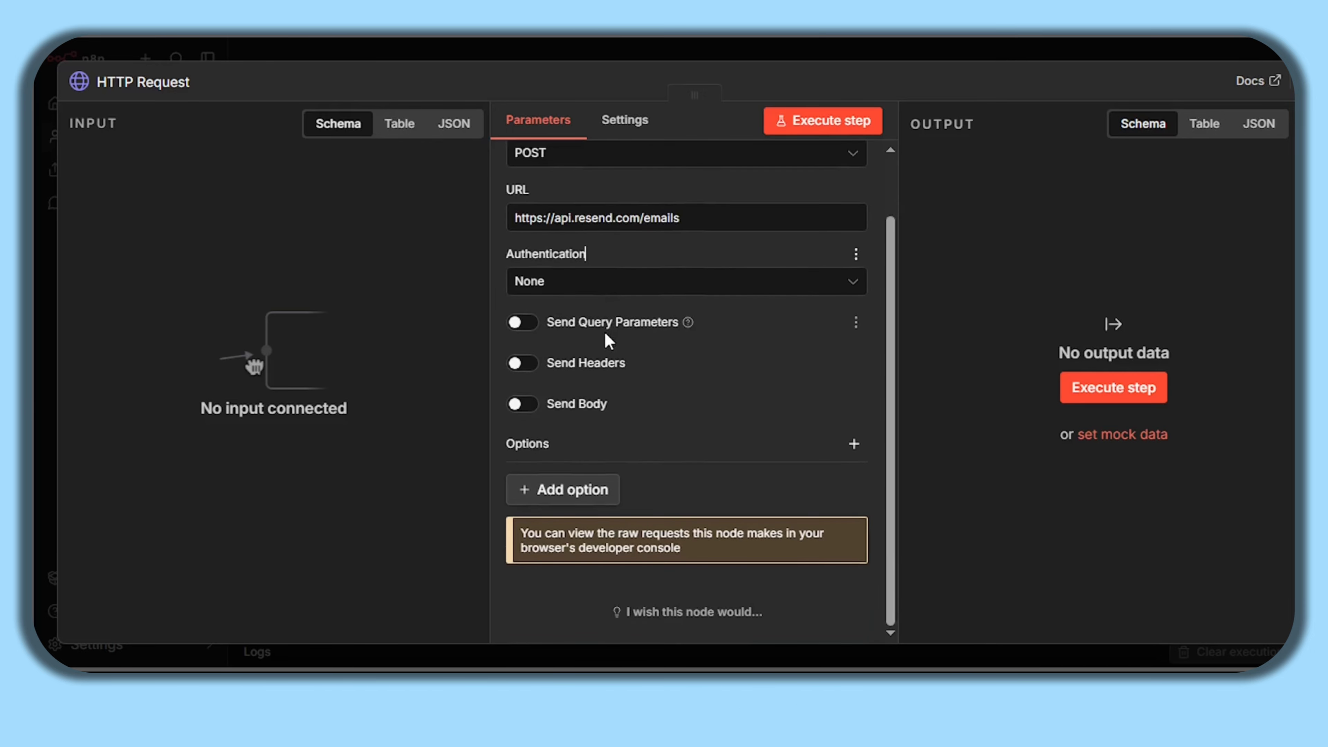
- Set Authentication to Generic Credential Type with Bearer Auth as the auth type
{"action": "left_click", "coordinate": [631, 283]}
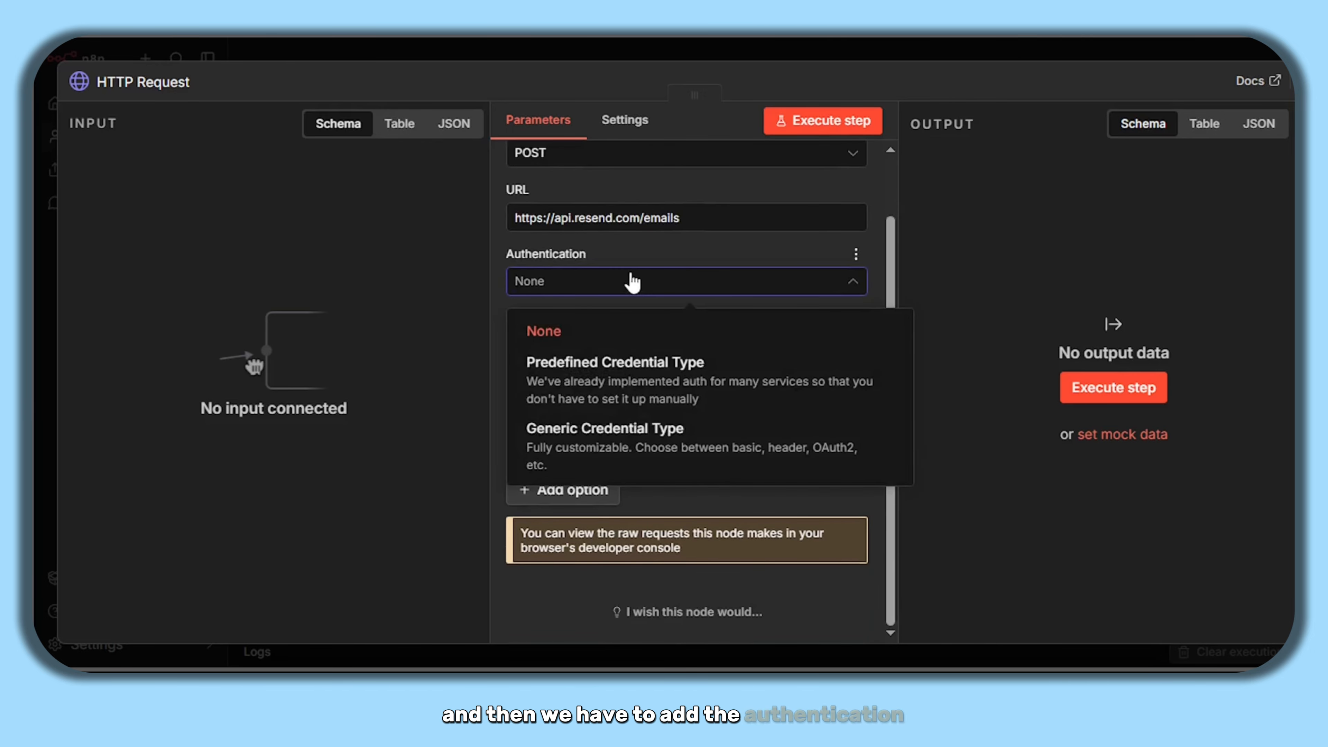
{"action": "left_click", "coordinate": [644, 458]}
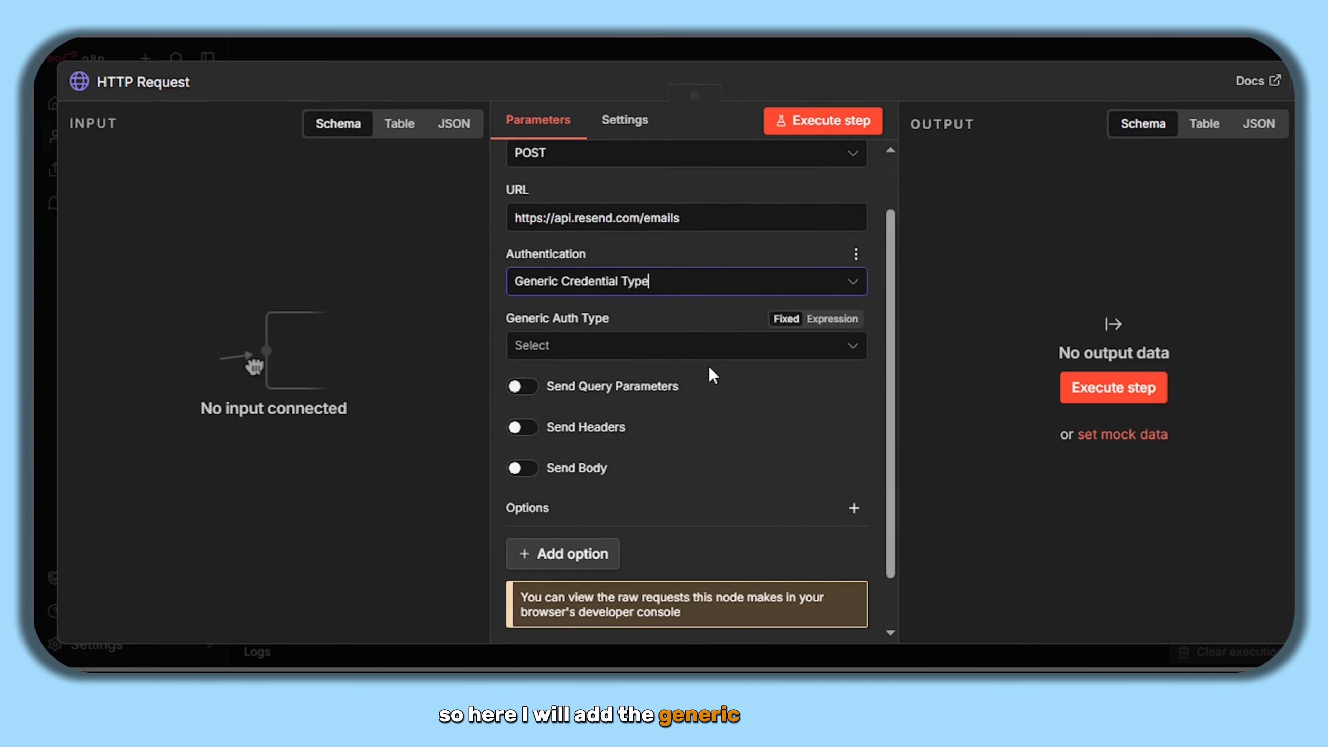
{"action": "left_click", "coordinate": [698, 347]}
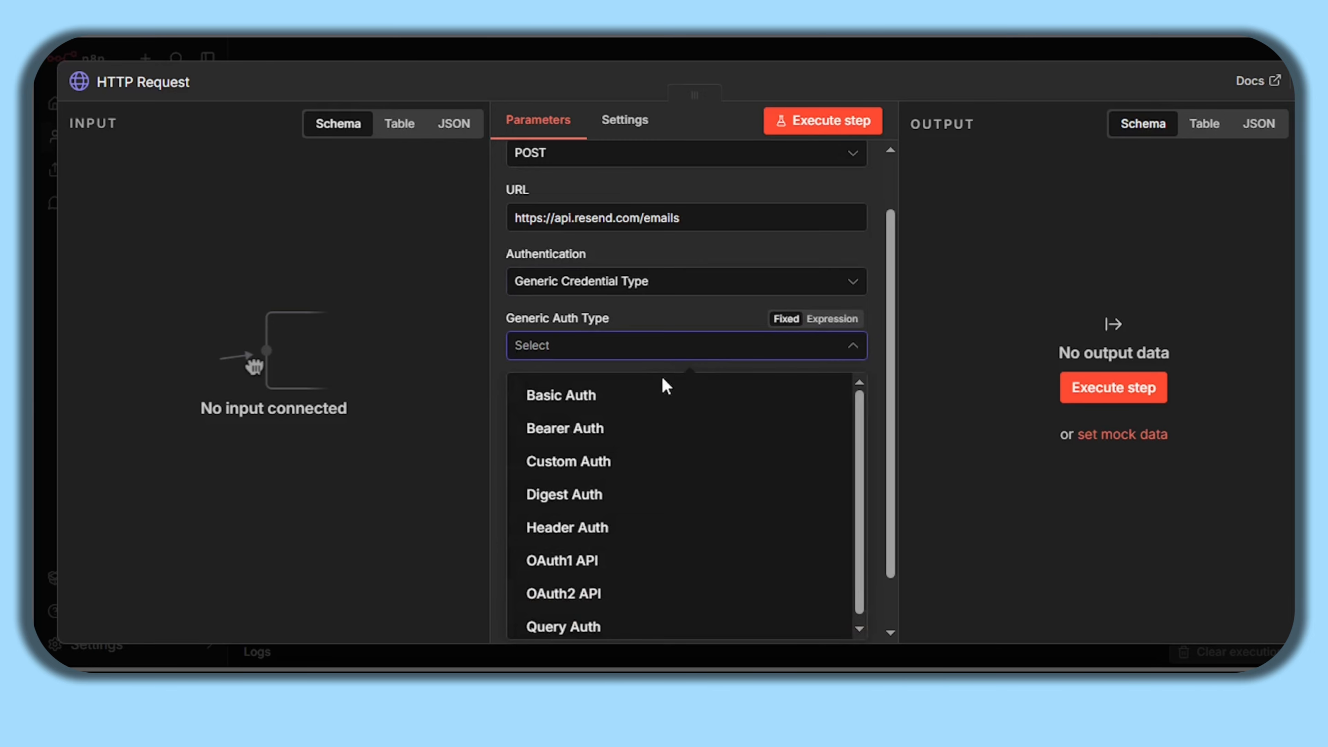
{"action": "left_click", "coordinate": [609, 435]}
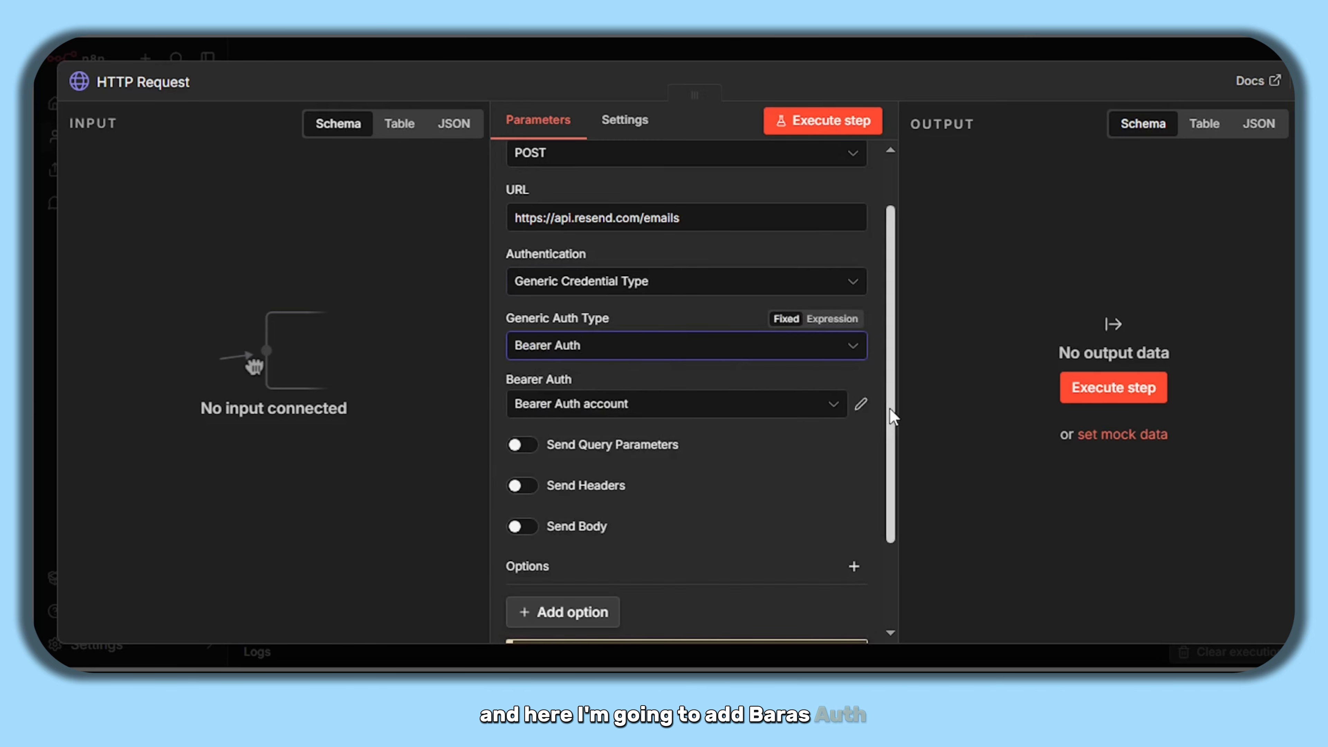
- Replace the Bearer Auth account's token with the copied API key and save the credential
{"action": "left_click", "coordinate": [862, 406]}
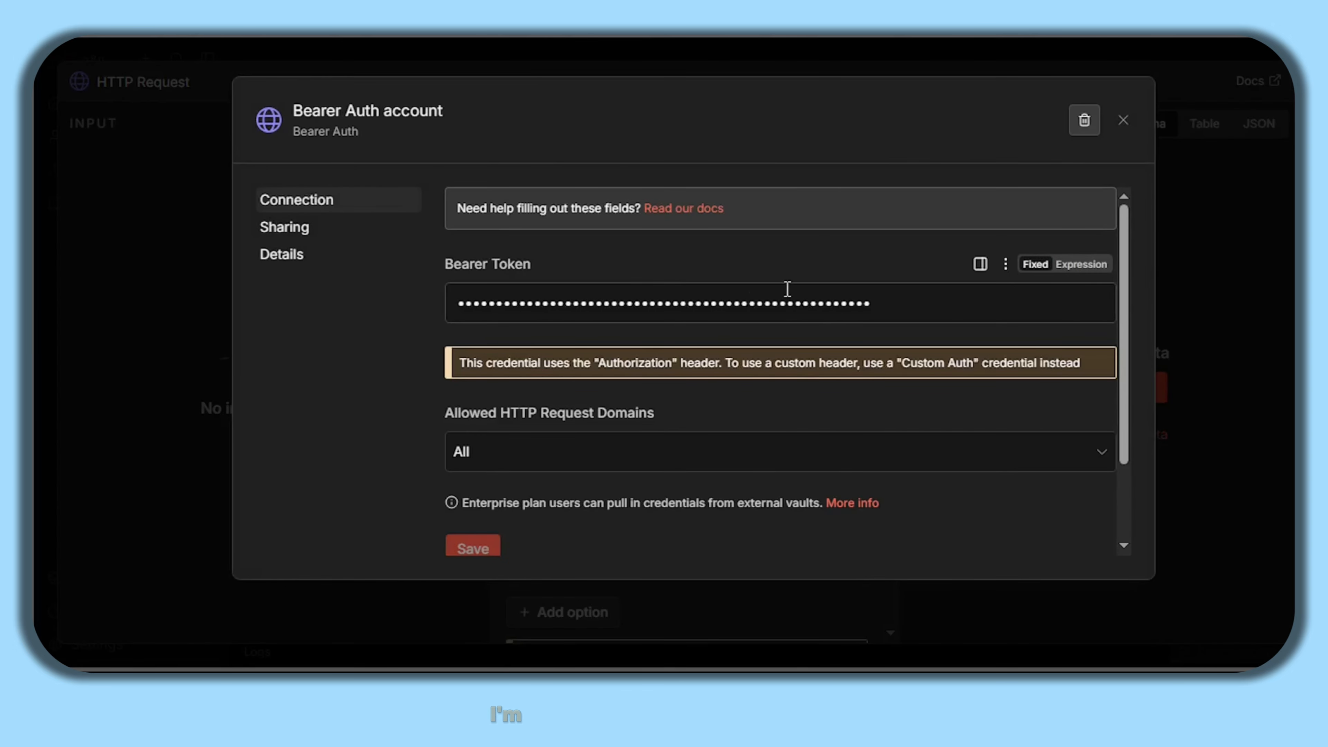
{"action": "double_click", "coordinate": [781, 293]}
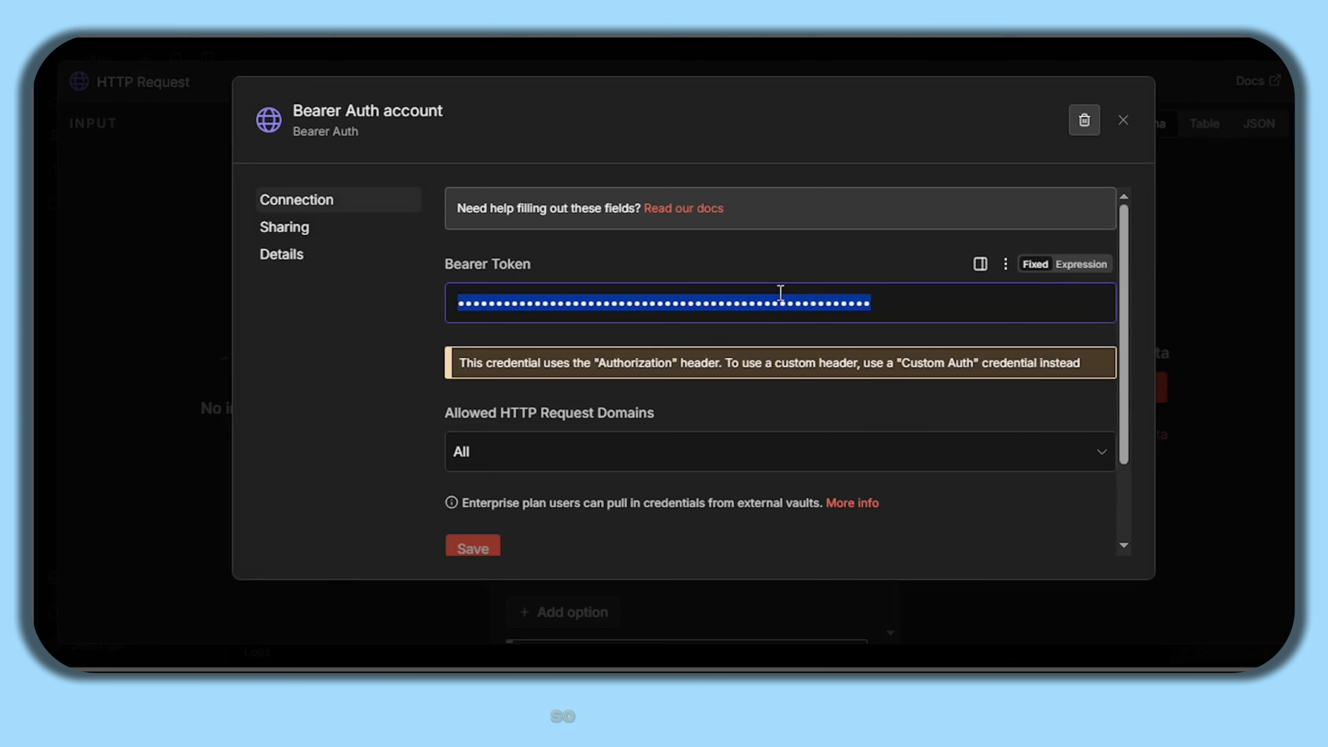
{"action": "key", "text": "ctrl+v"}
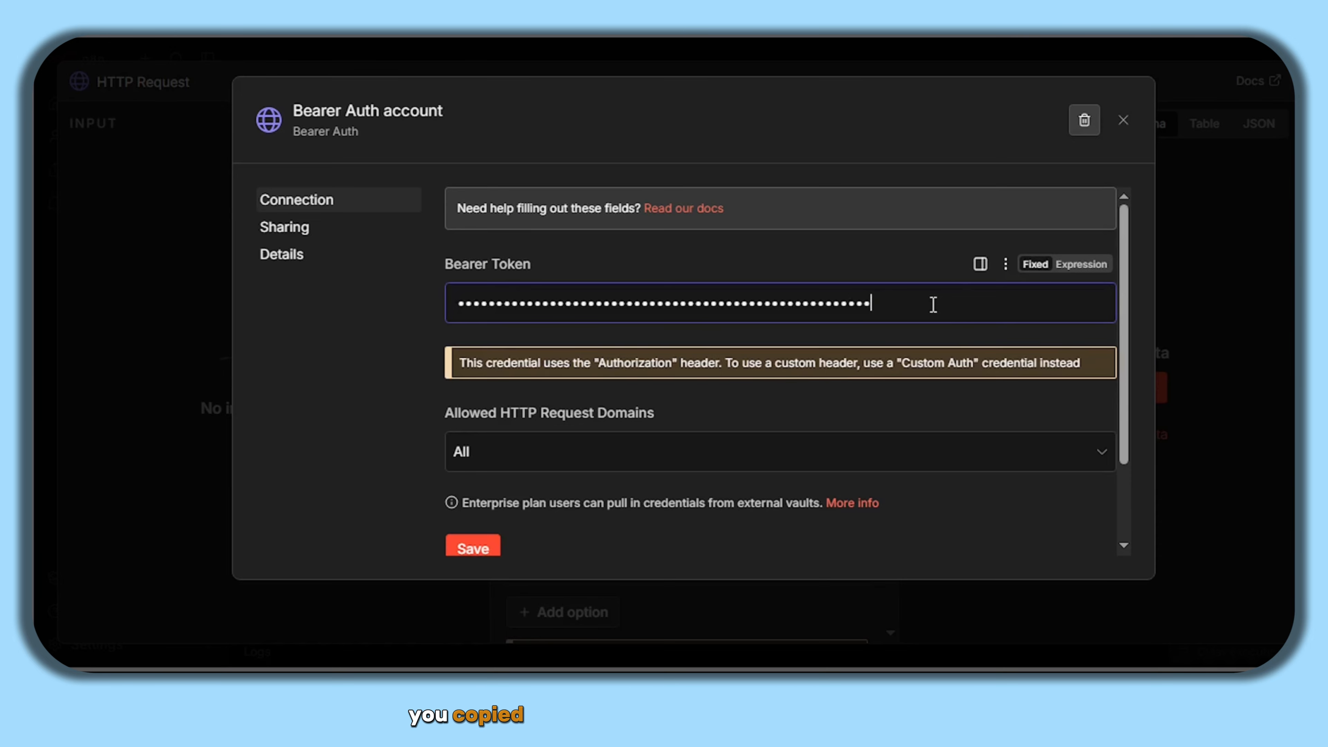
{"action": "left_click", "coordinate": [454, 540]}
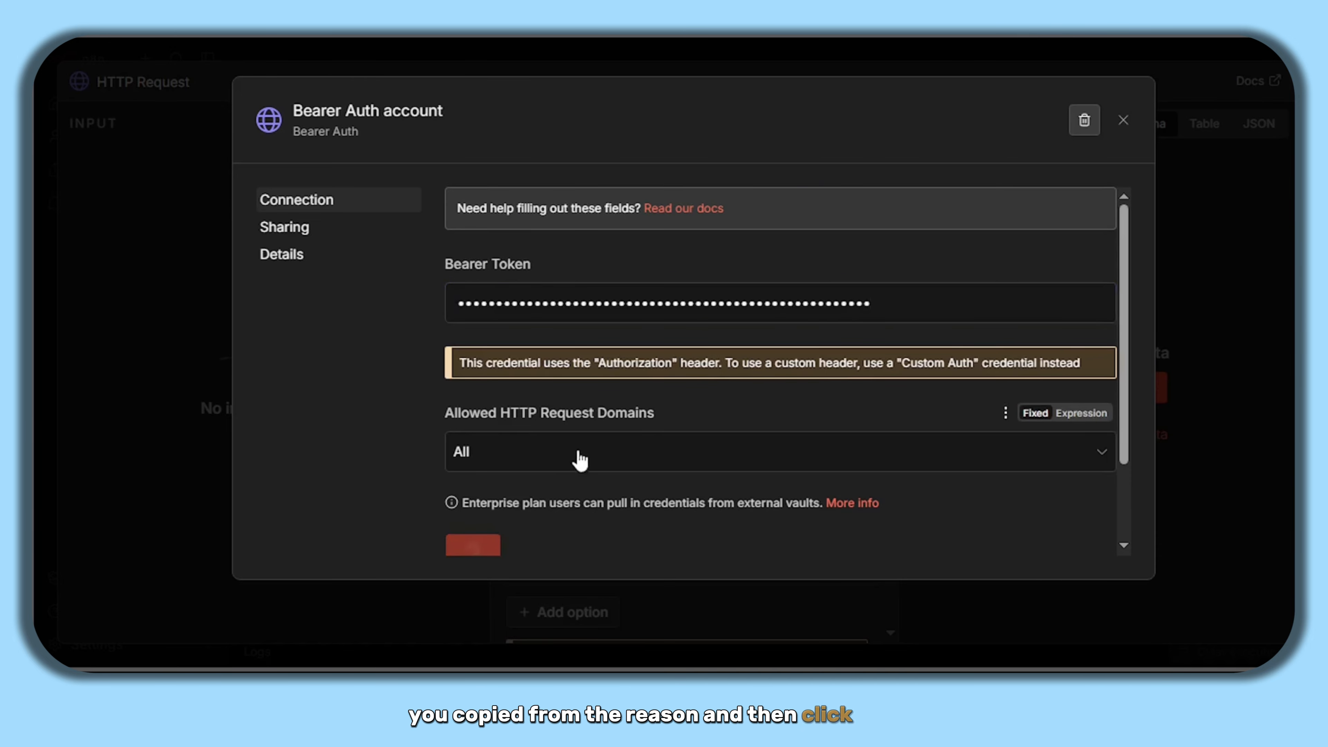
{"action": "left_click", "coordinate": [1124, 121]}
- Turn on Send Body for the HTTP Request node
{"action": "left_click", "coordinate": [522, 403]}
{"action": "scroll", "coordinate": [658, 369], "scroll_direction": "down", "scroll_amount": 6}
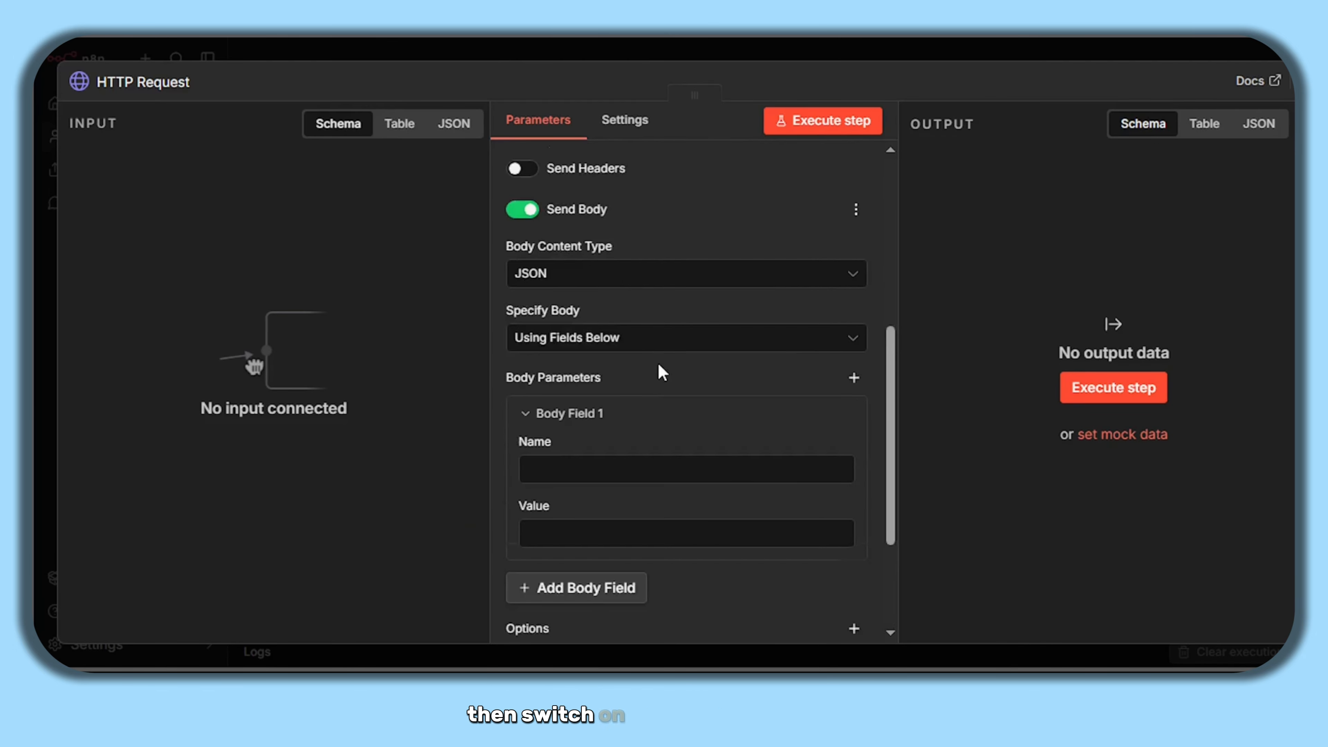
{"action": "scroll", "coordinate": [664, 366], "scroll_direction": "up", "scroll_amount": 2}
{"action": "left_click", "coordinate": [579, 387]}
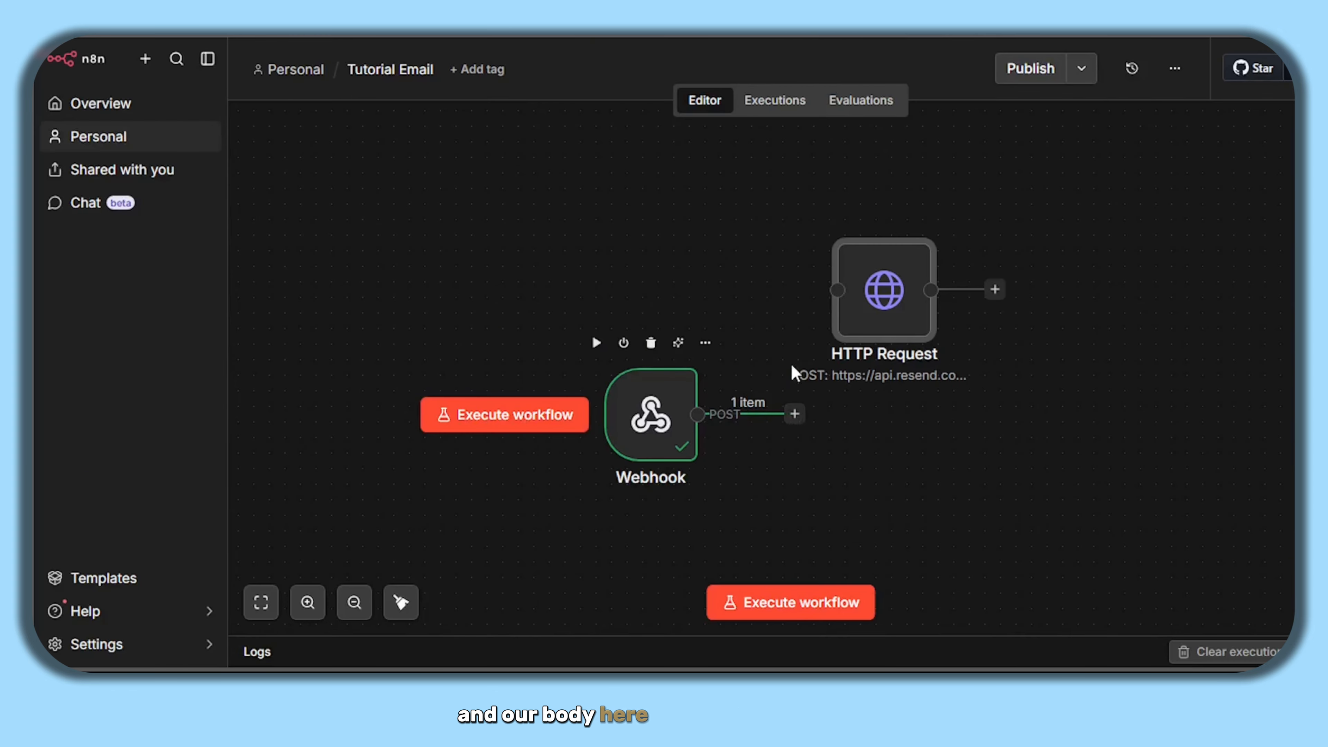
- Connect the Webhook to the HTTP Request node, reopen it, and name the first body field 'from'
{"action": "left_click_drag", "start_coordinate": [794, 414], "coordinate": [837, 293]}
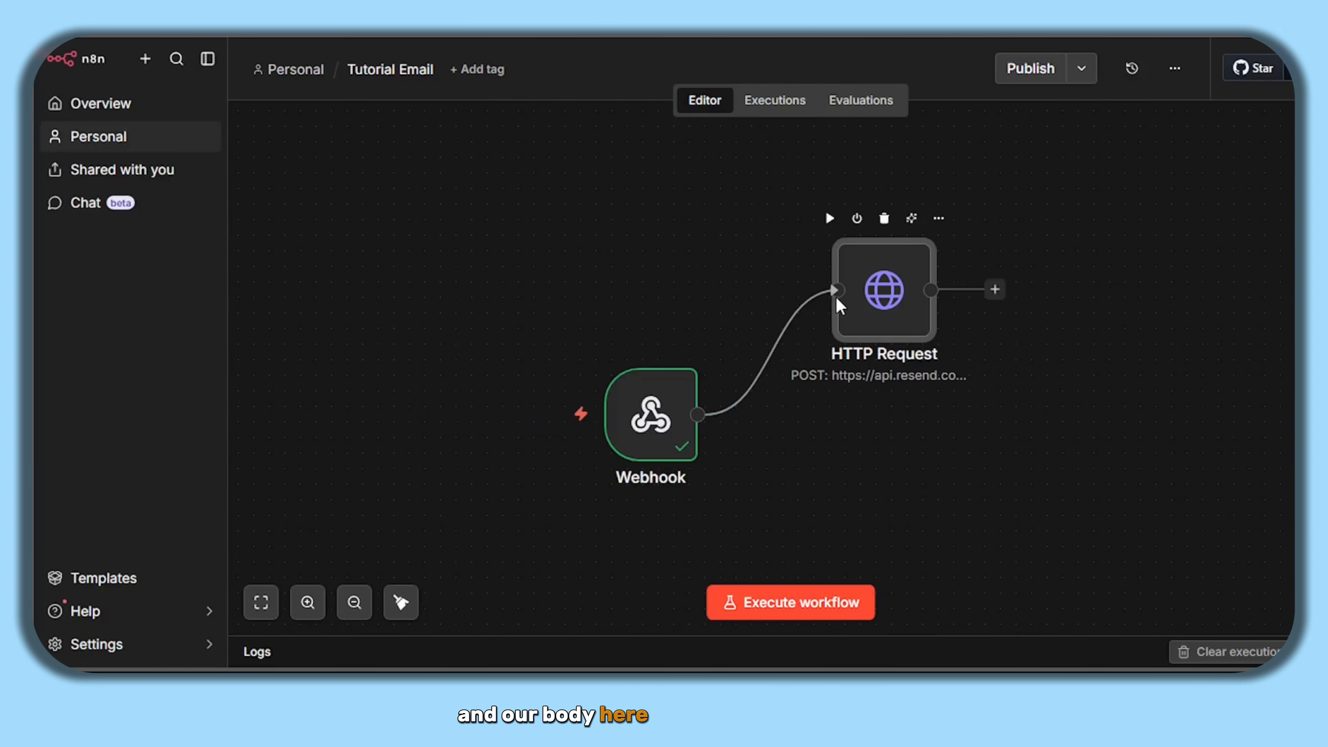
{"action": "double_click", "coordinate": [885, 302]}
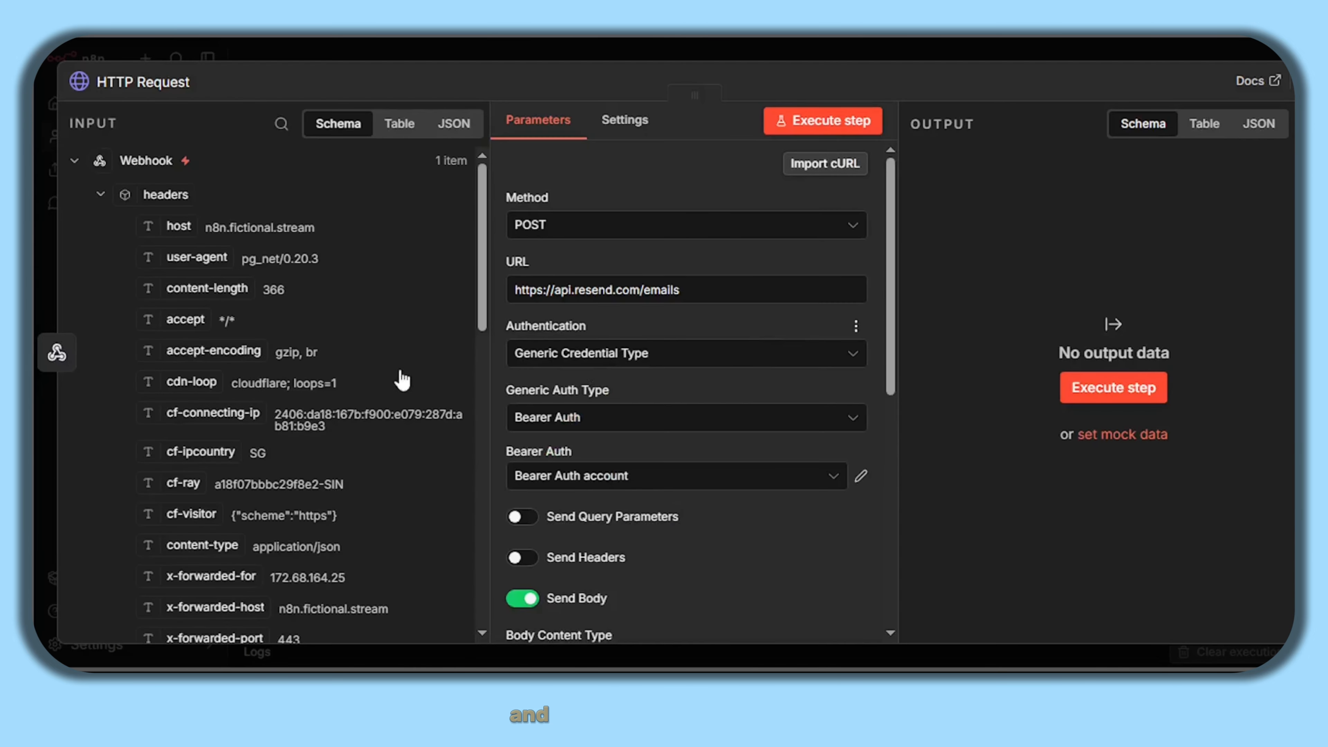
{"action": "scroll", "coordinate": [297, 359], "scroll_direction": "down", "scroll_amount": 1}
{"action": "scroll", "coordinate": [297, 361], "scroll_direction": "down", "scroll_amount": 10}
{"action": "scroll", "coordinate": [287, 345], "scroll_direction": "up", "scroll_amount": 5}
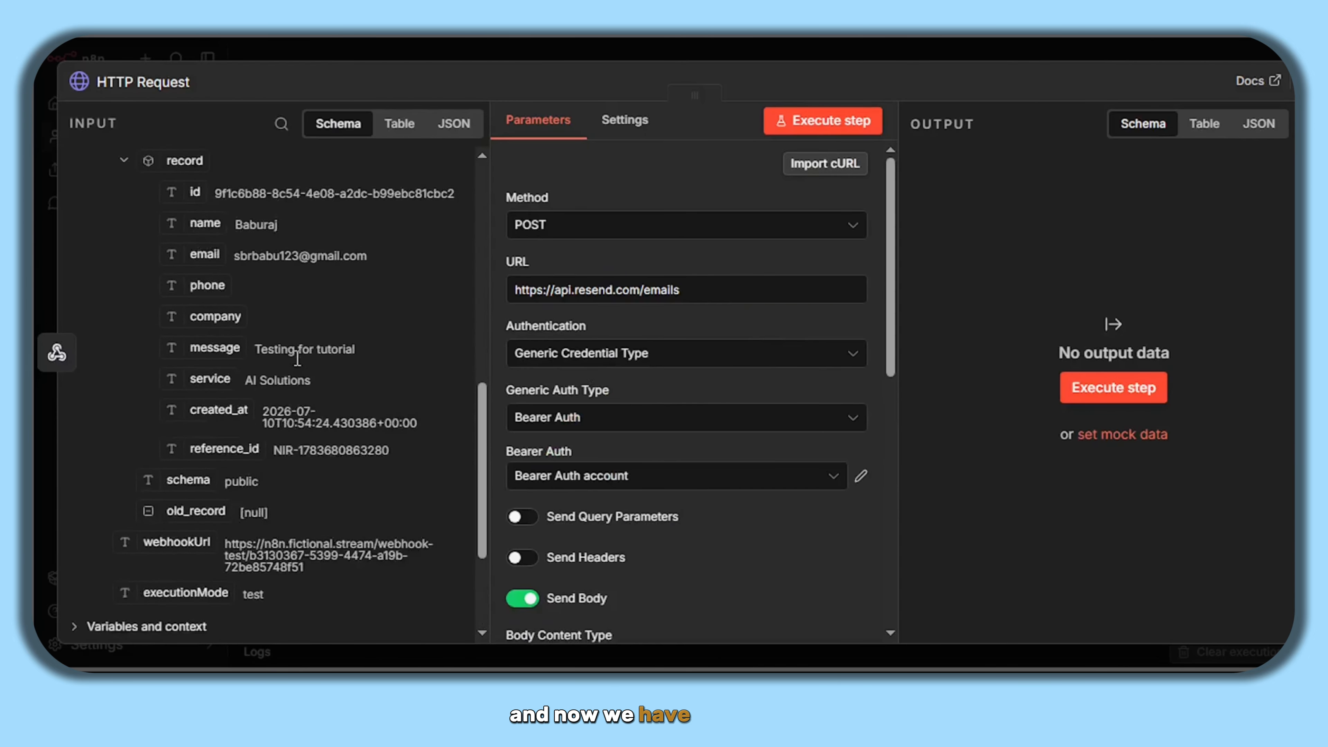
{"action": "scroll", "coordinate": [622, 347], "scroll_direction": "down", "scroll_amount": 8}
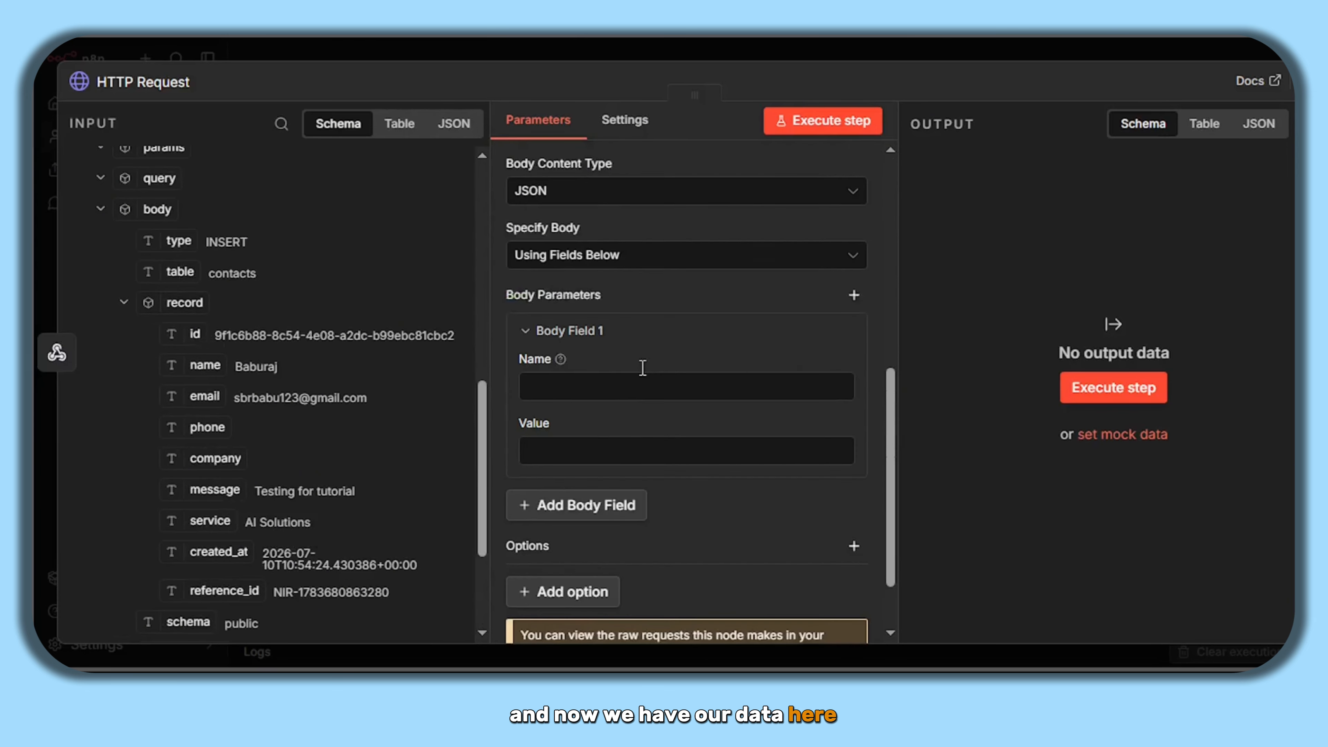
{"action": "left_click", "coordinate": [592, 376]}
{"action": "type", "text": "from"}
{"action": "left_click", "coordinate": [558, 431]}
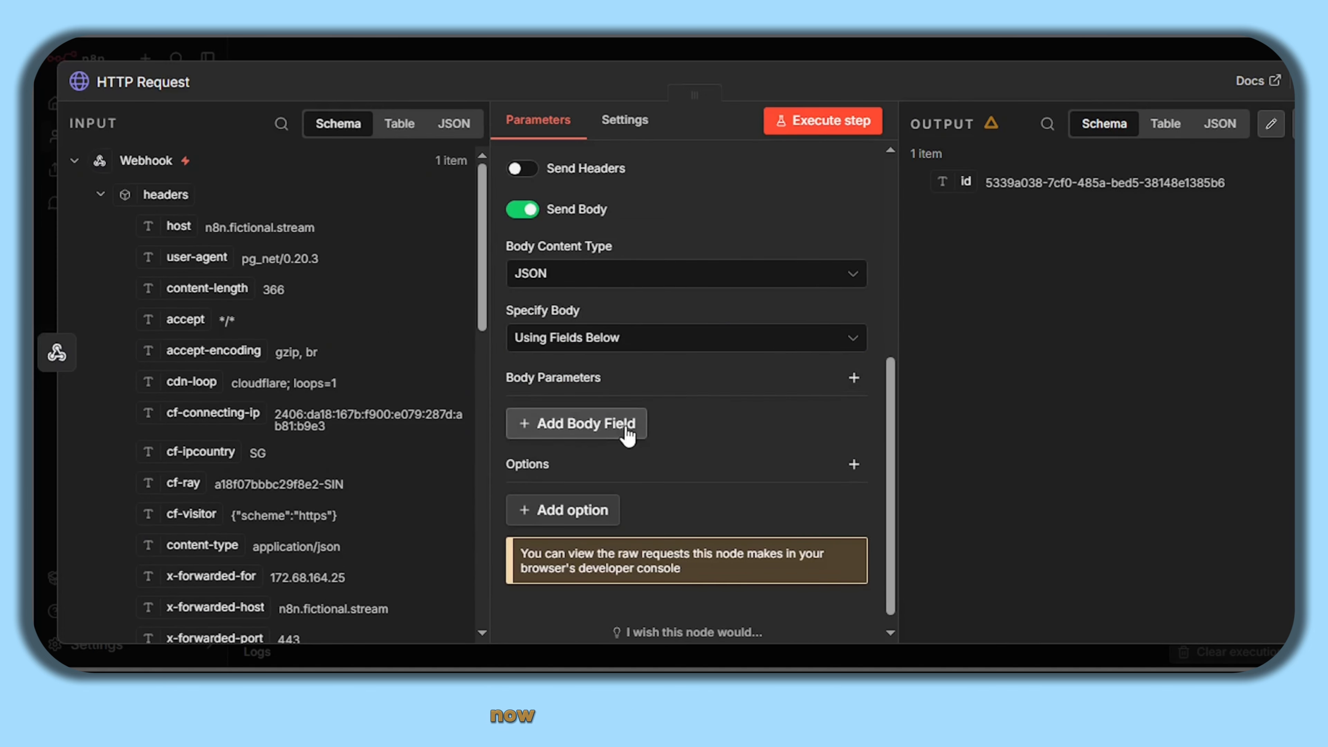
- Add a 'from' body field set to the Nirayam Technologies noreply sender address
{"action": "left_click", "coordinate": [623, 424]}
{"action": "scroll", "coordinate": [759, 398], "scroll_direction": "down", "scroll_amount": 2}
{"action": "left_click", "coordinate": [638, 368]}
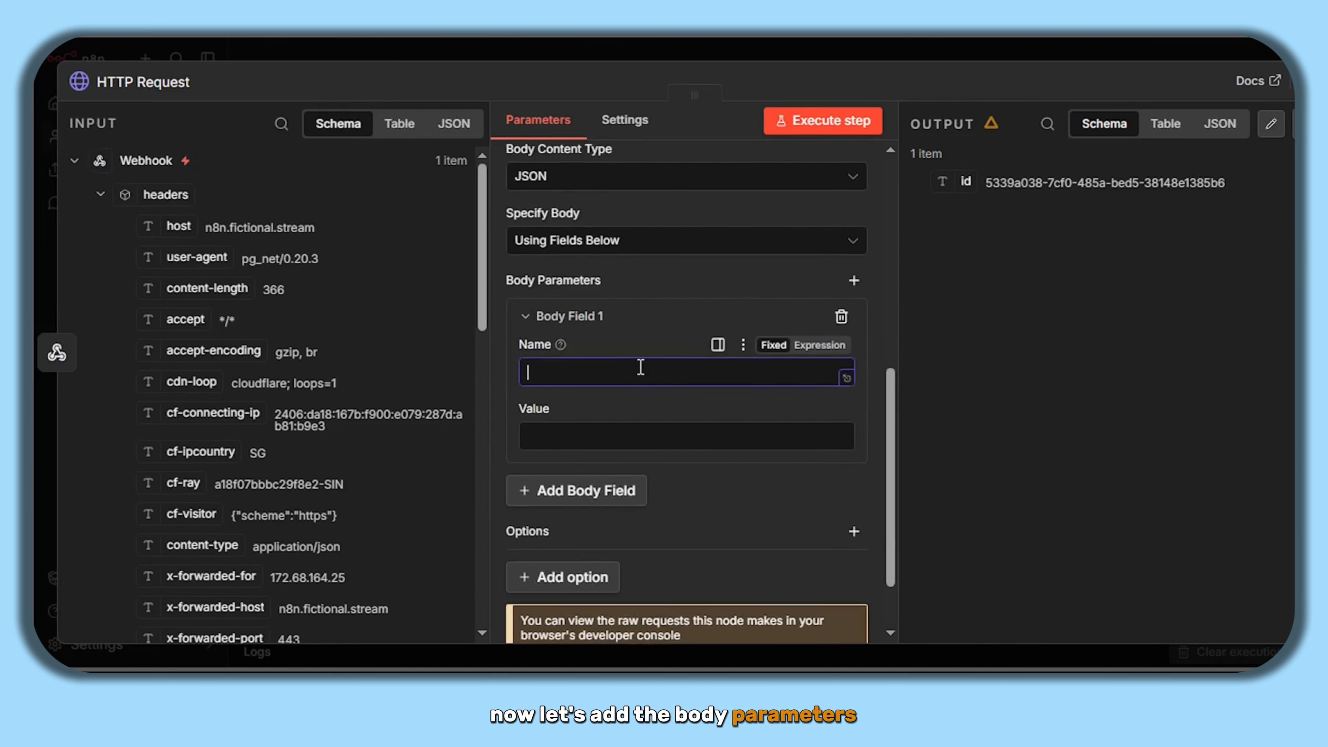
{"action": "type", "text": "from"}
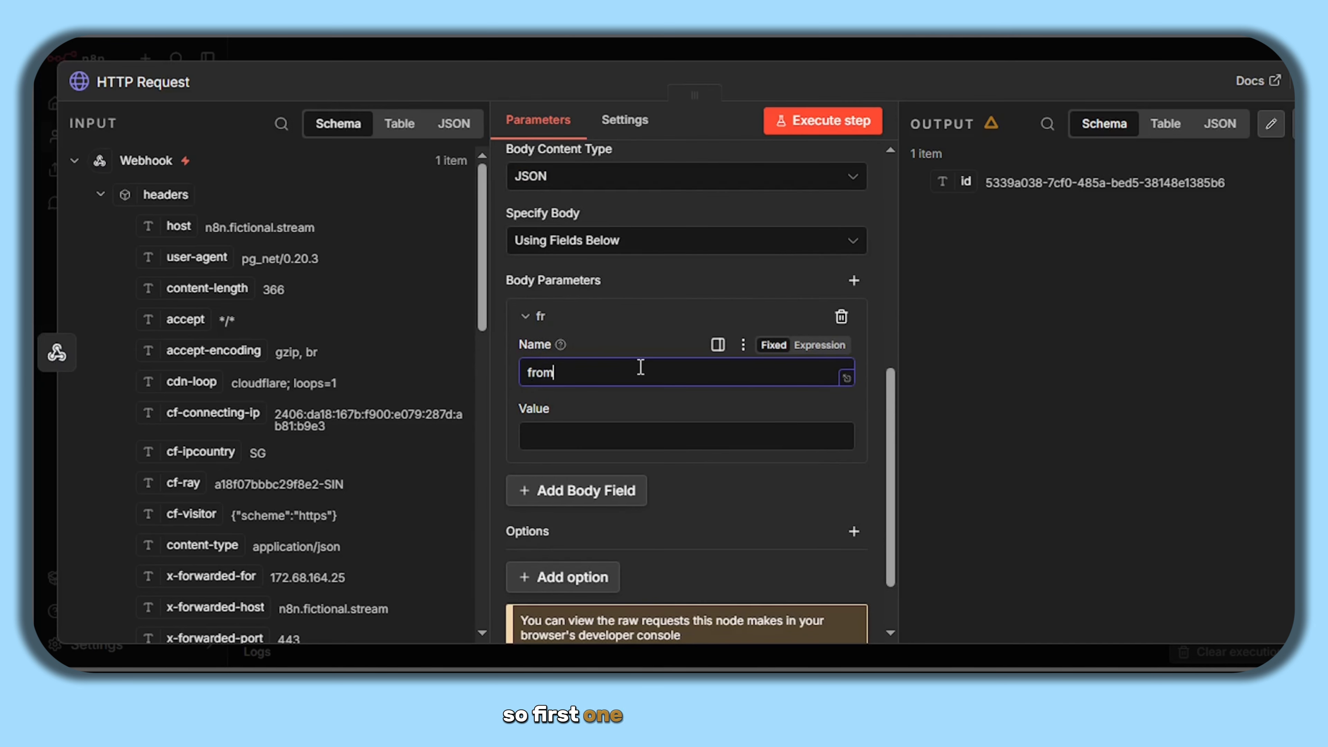
{"action": "scroll", "coordinate": [644, 368], "scroll_direction": "down", "scroll_amount": 2}
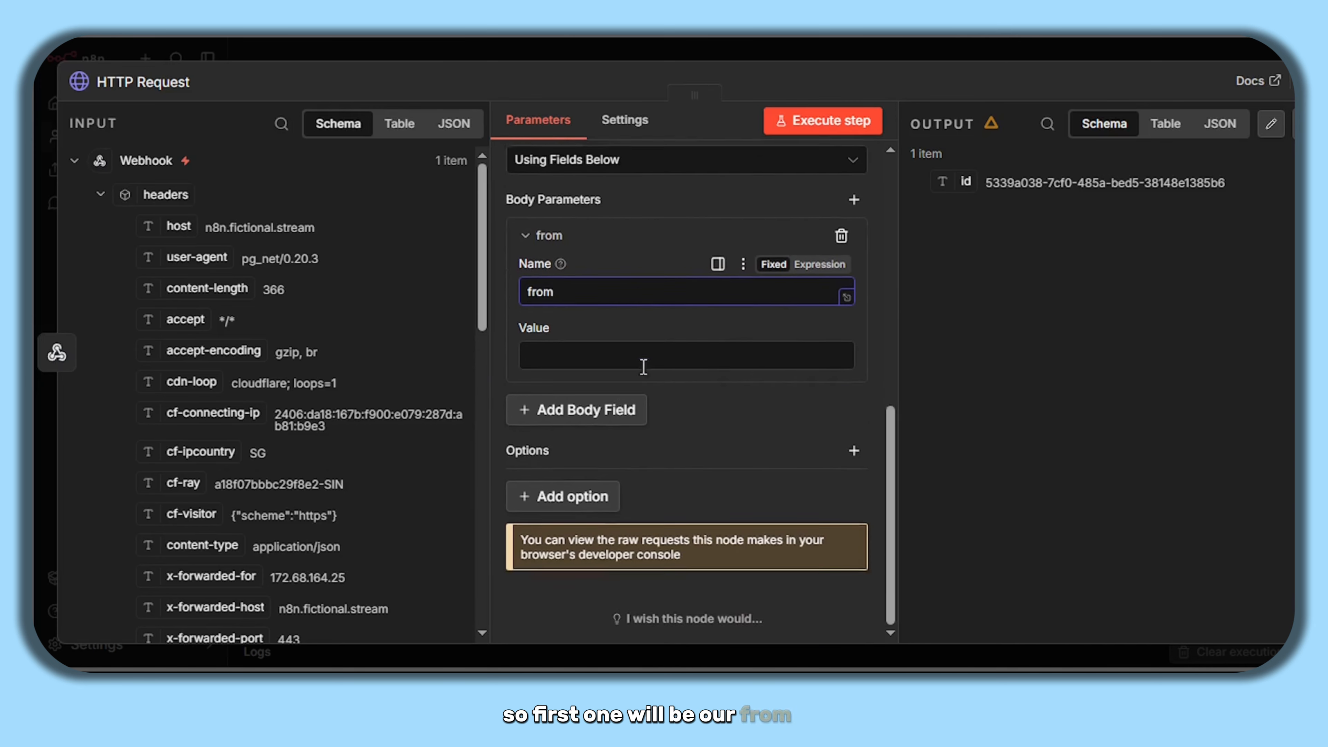
{"action": "left_click", "coordinate": [579, 340]}
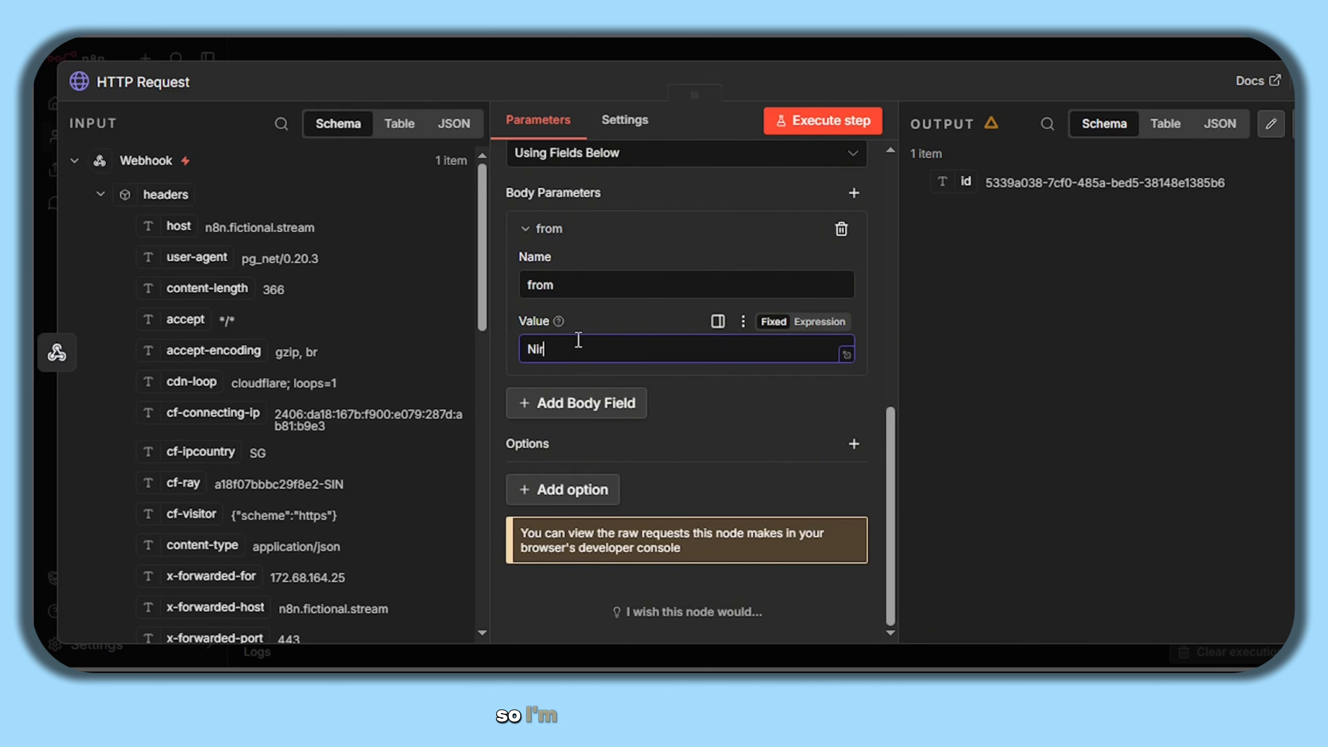
{"action": "type", "text": "ayam Te"}
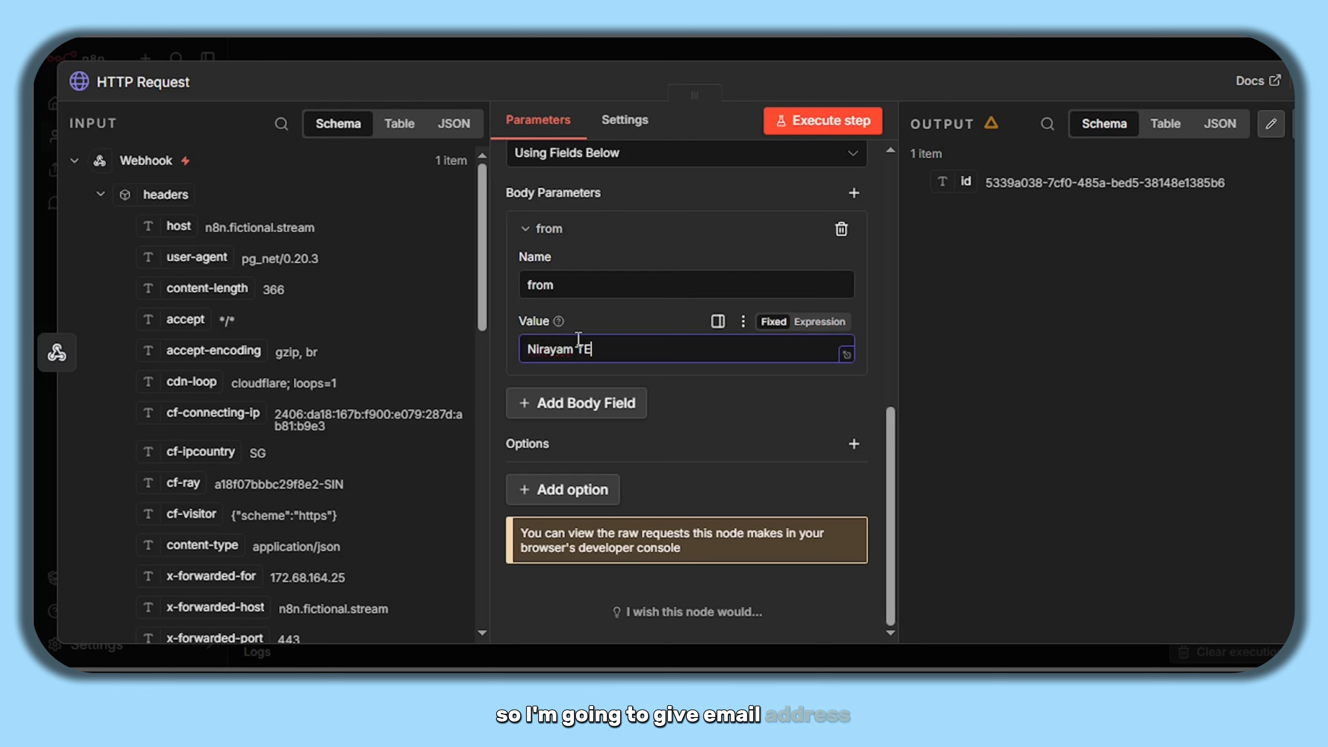
{"action": "type", "text": "chn"}
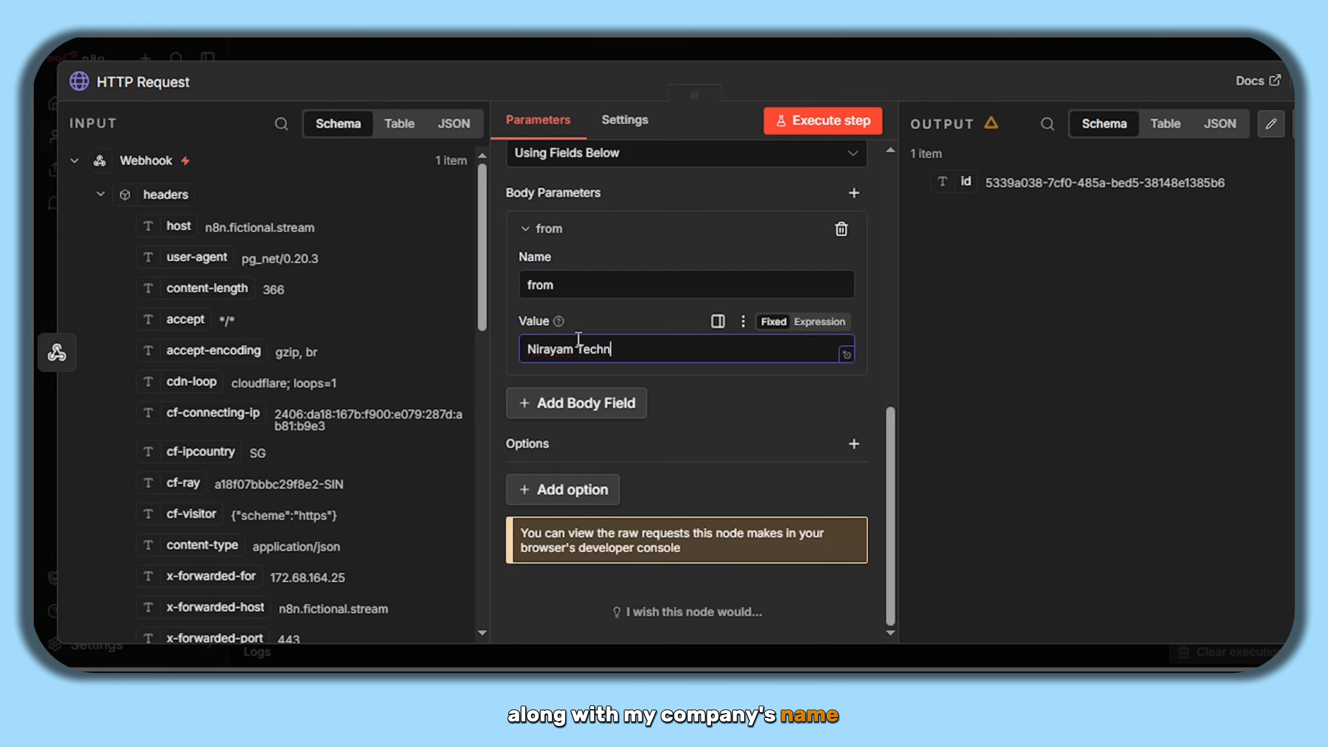
{"action": "type", "text": "ologies"}
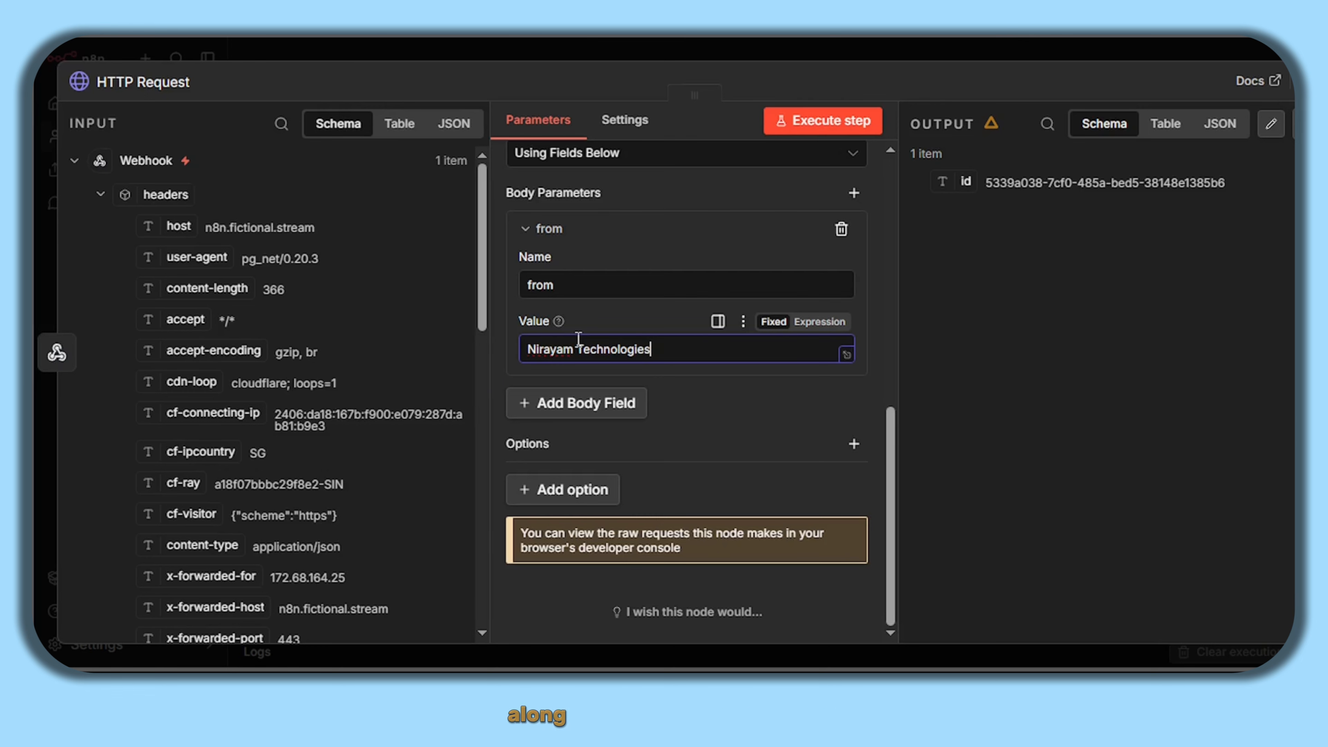
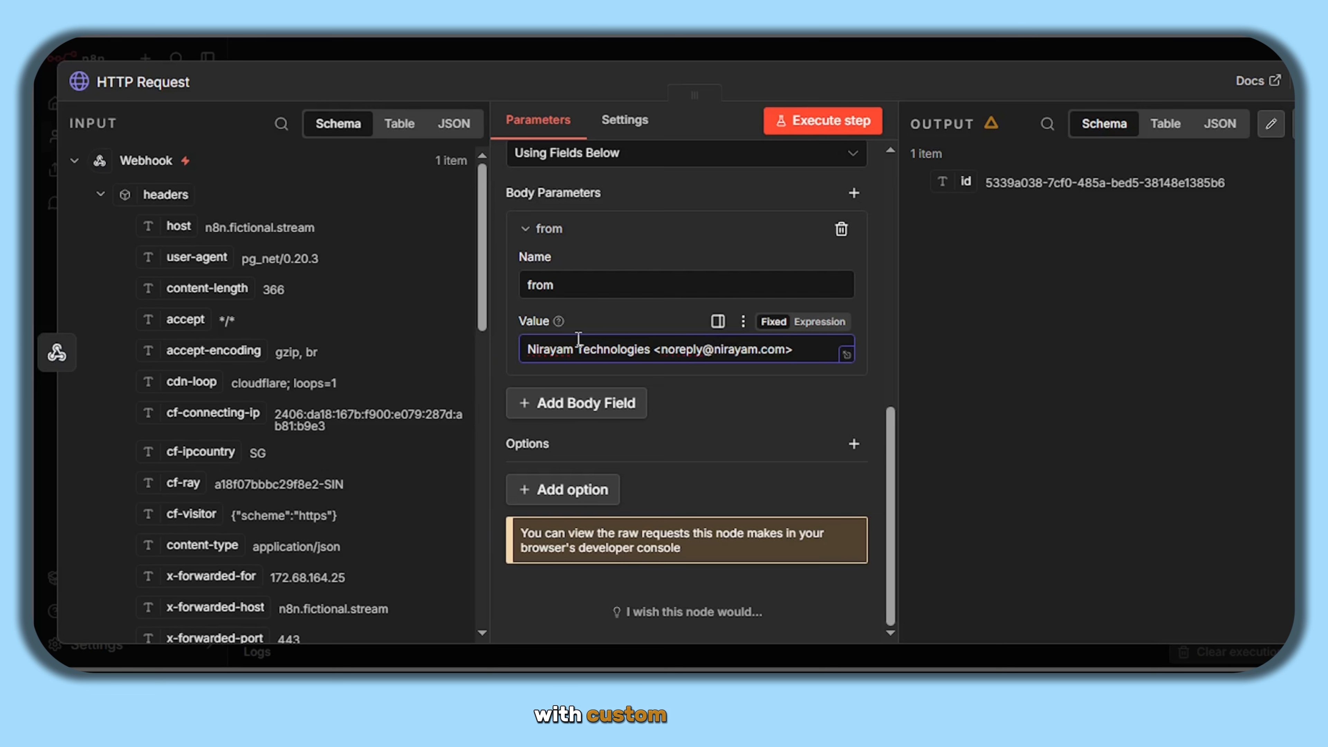
- Add a 'to' body field mapped to the webhook record's email
{"action": "left_click", "coordinate": [581, 406]}
{"action": "left_click", "coordinate": [585, 456]}
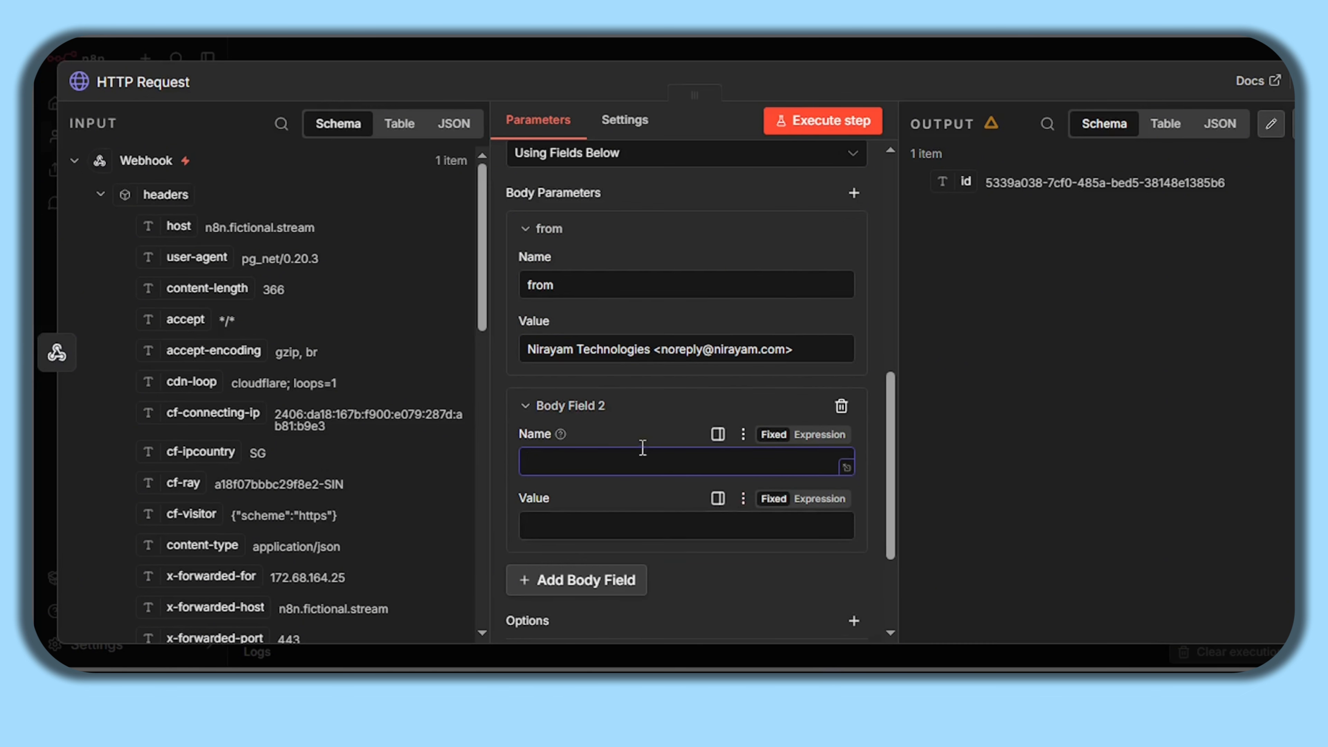
{"action": "type", "text": "to"}
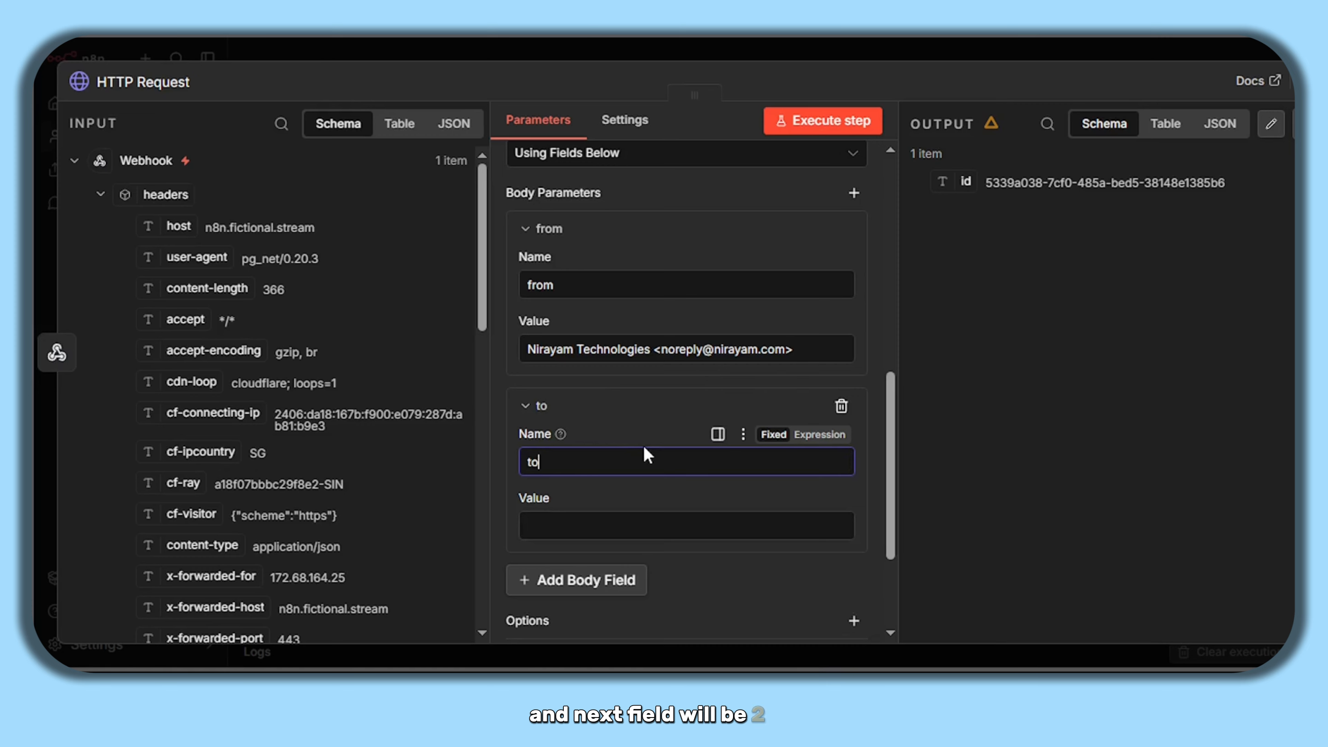
{"action": "scroll", "coordinate": [649, 455], "scroll_direction": "down", "scroll_amount": 2}
{"action": "left_click", "coordinate": [581, 427]}
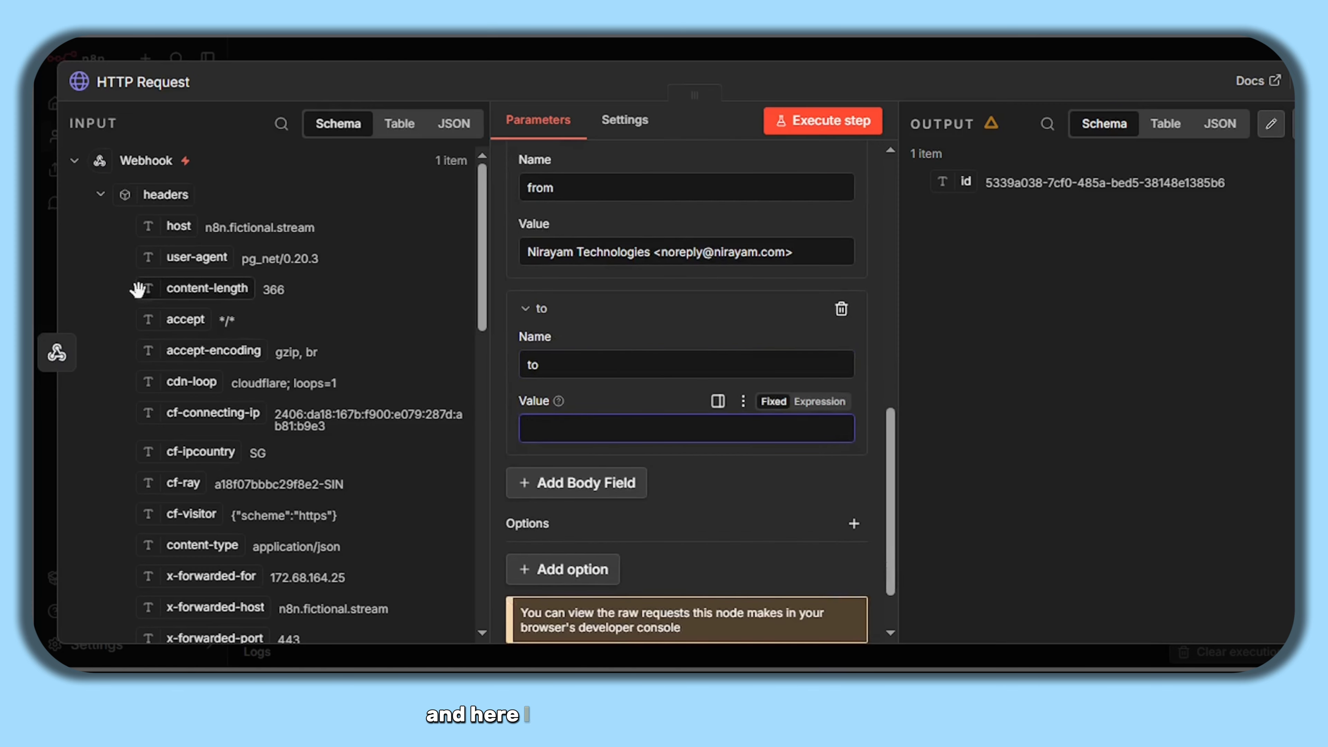
{"action": "left_click", "coordinate": [101, 194]}
{"action": "scroll", "coordinate": [209, 406], "scroll_direction": "down", "scroll_amount": 2}
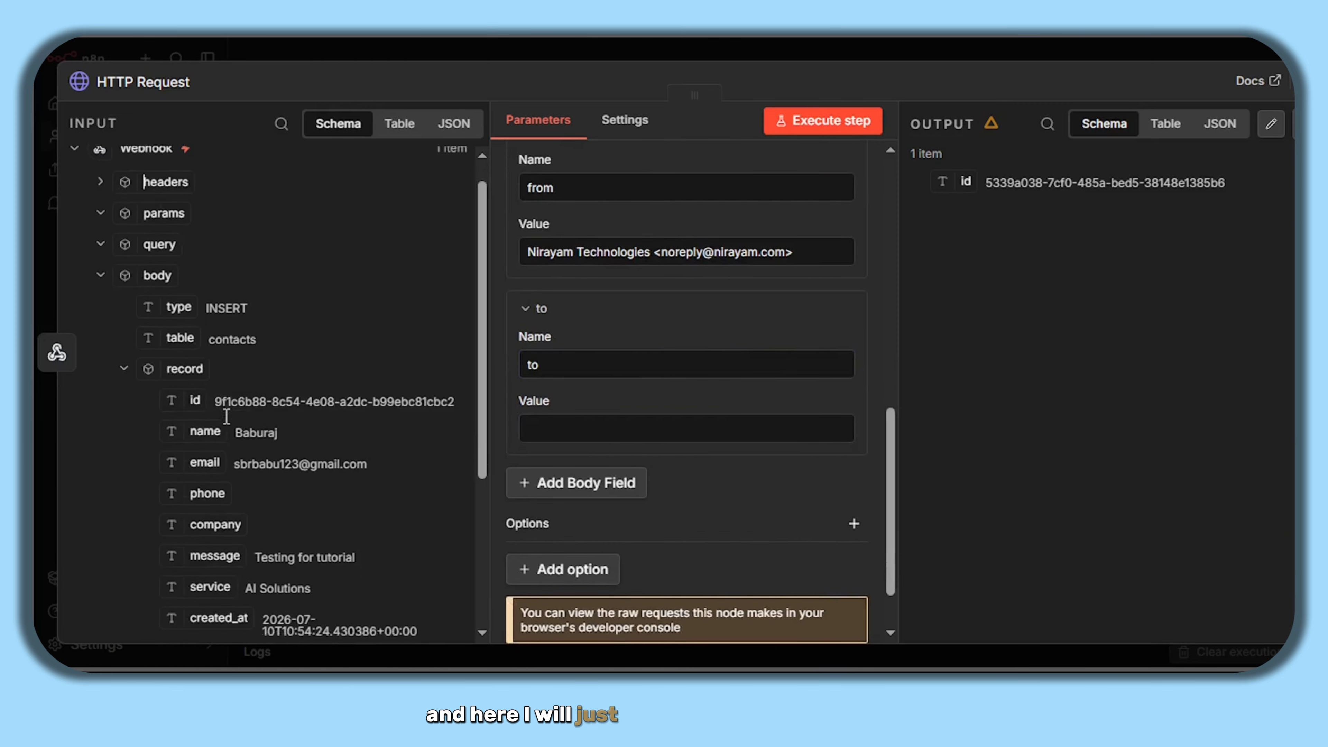
{"action": "left_click_drag", "start_coordinate": [208, 379], "coordinate": [625, 421]}
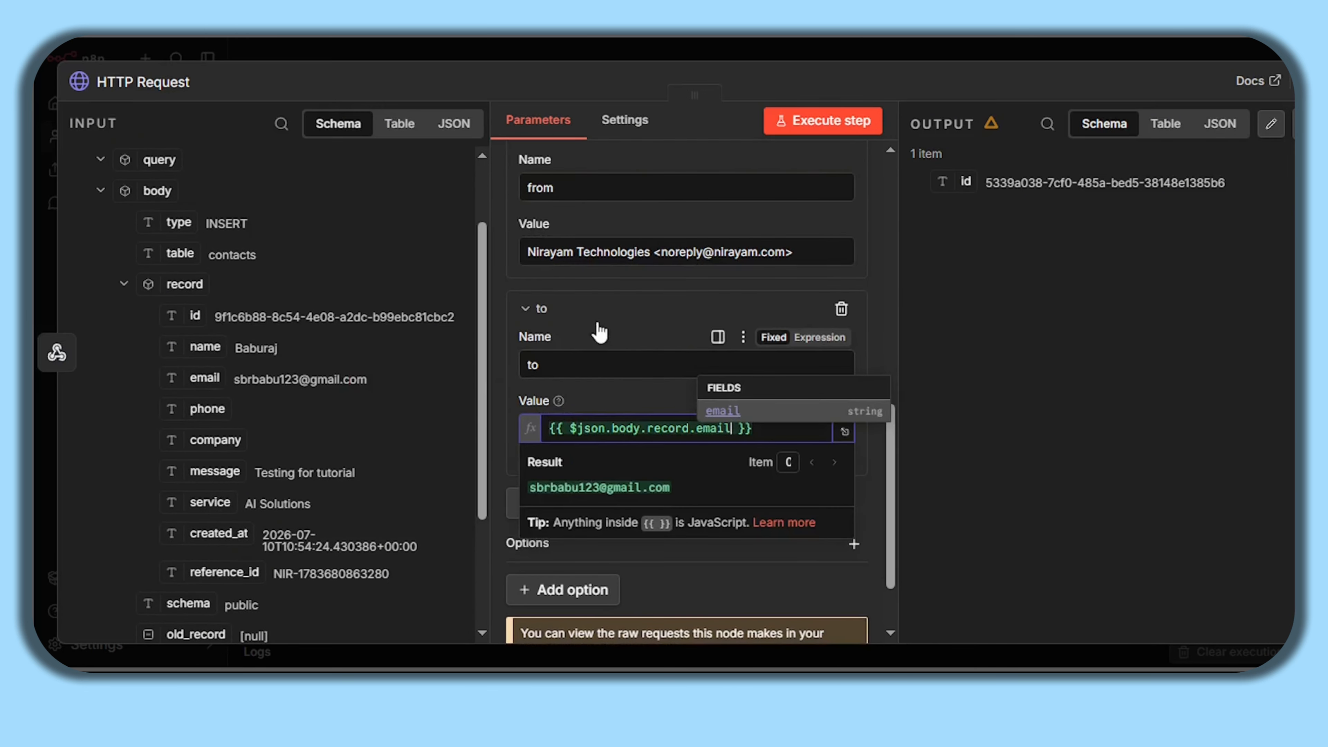
{"action": "left_click", "coordinate": [588, 316]}
{"action": "left_click", "coordinate": [567, 414]}
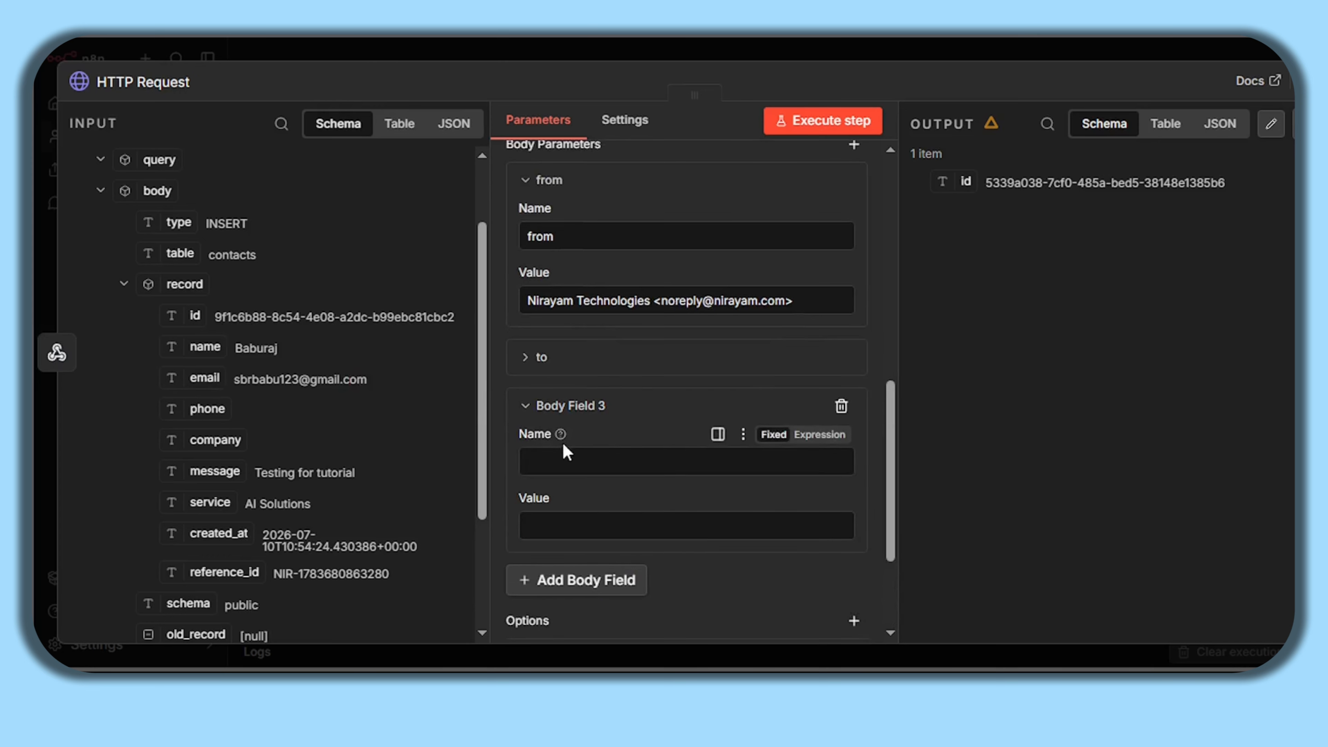
- Name the new body field 'subject' with the value 'Form Received'
{"action": "type", "text": "subject"}
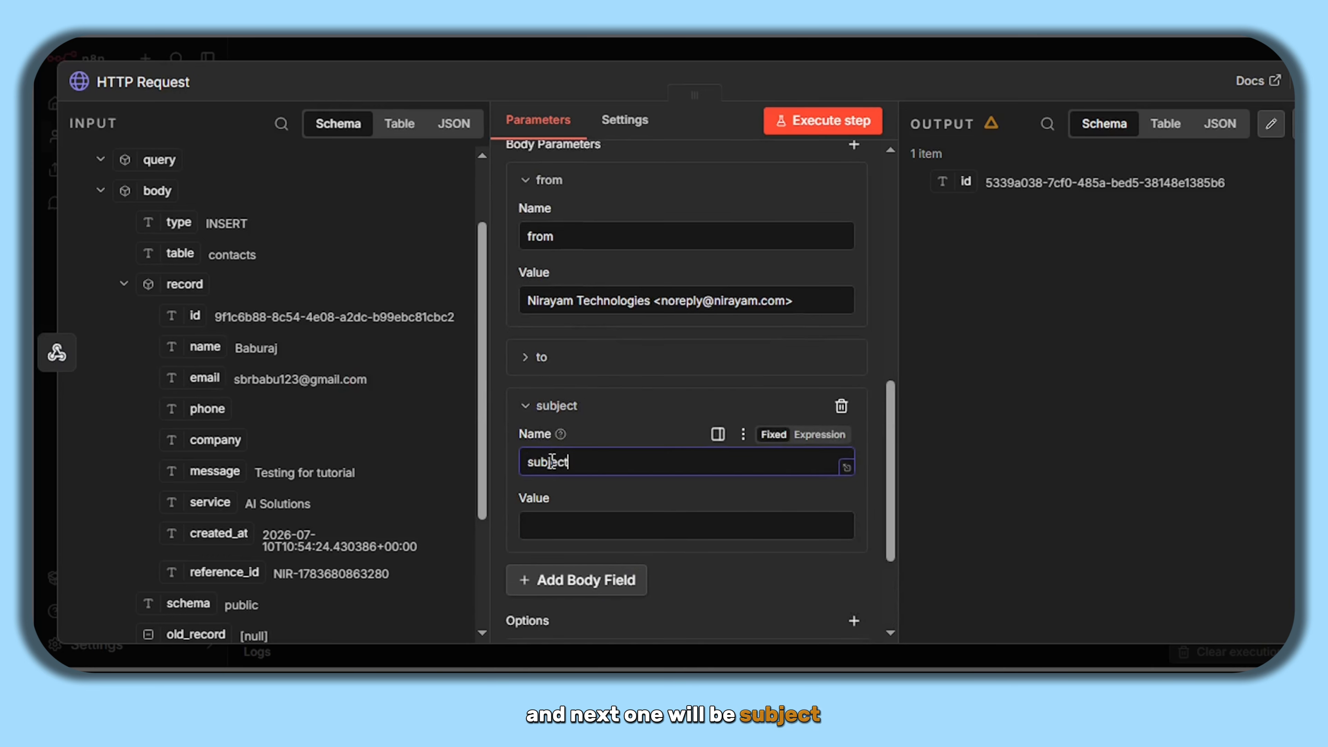
{"action": "left_click", "coordinate": [569, 525]}
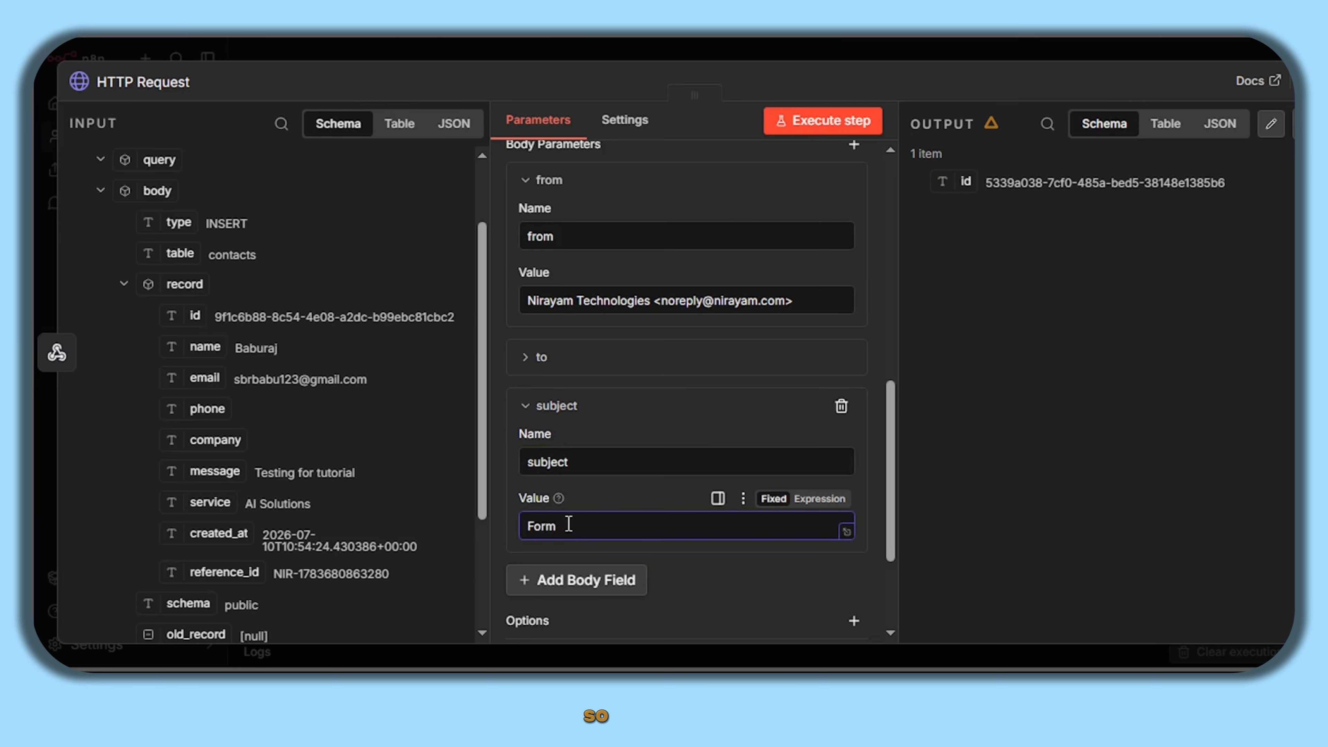
{"action": "type", "text": "Form Te"}
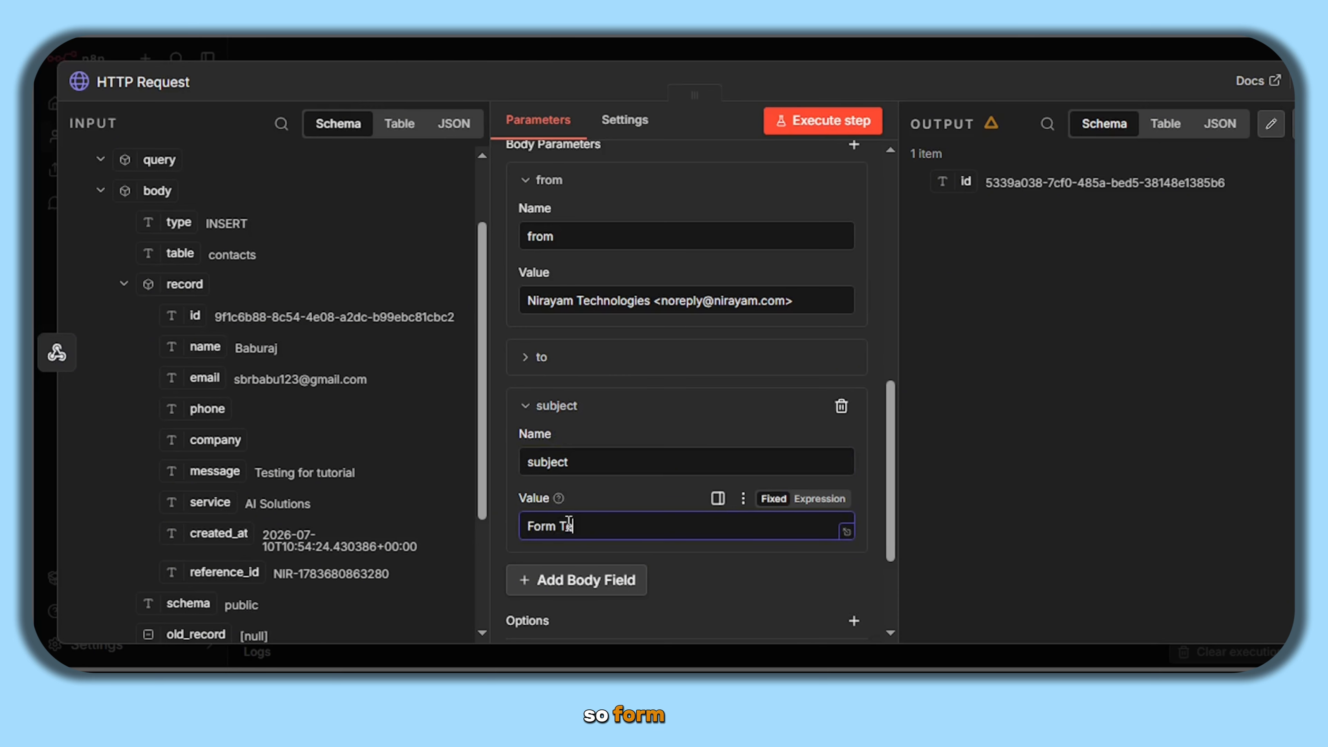
{"action": "type", "text": "c"}
{"action": "key", "text": "BackSpace"}
{"action": "key", "text": "BackSpace"}
{"action": "key", "text": "BackSpace"}
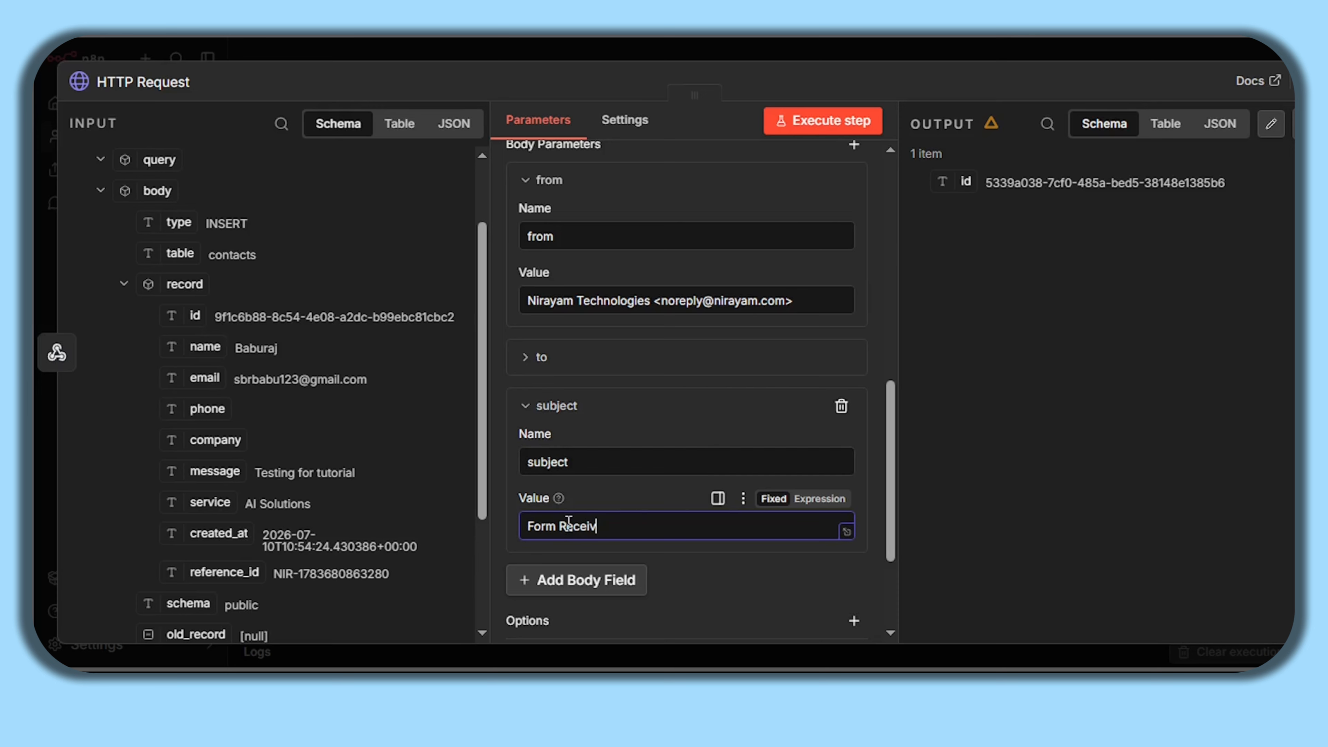
- Add an 'html' field with an <h1> 'Thanks for Choosing Nirayam' heading and execute the step
{"action": "left_click", "coordinate": [581, 579]}
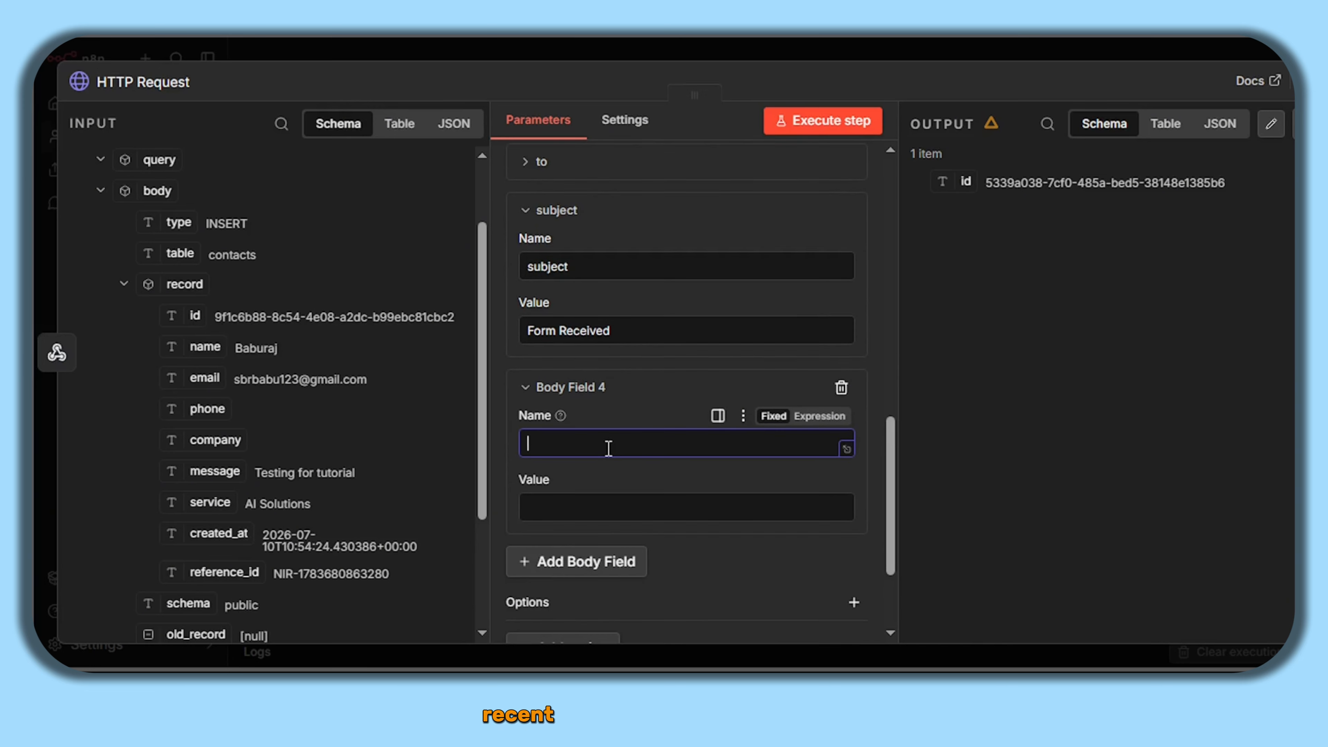
{"action": "type", "text": "html"}
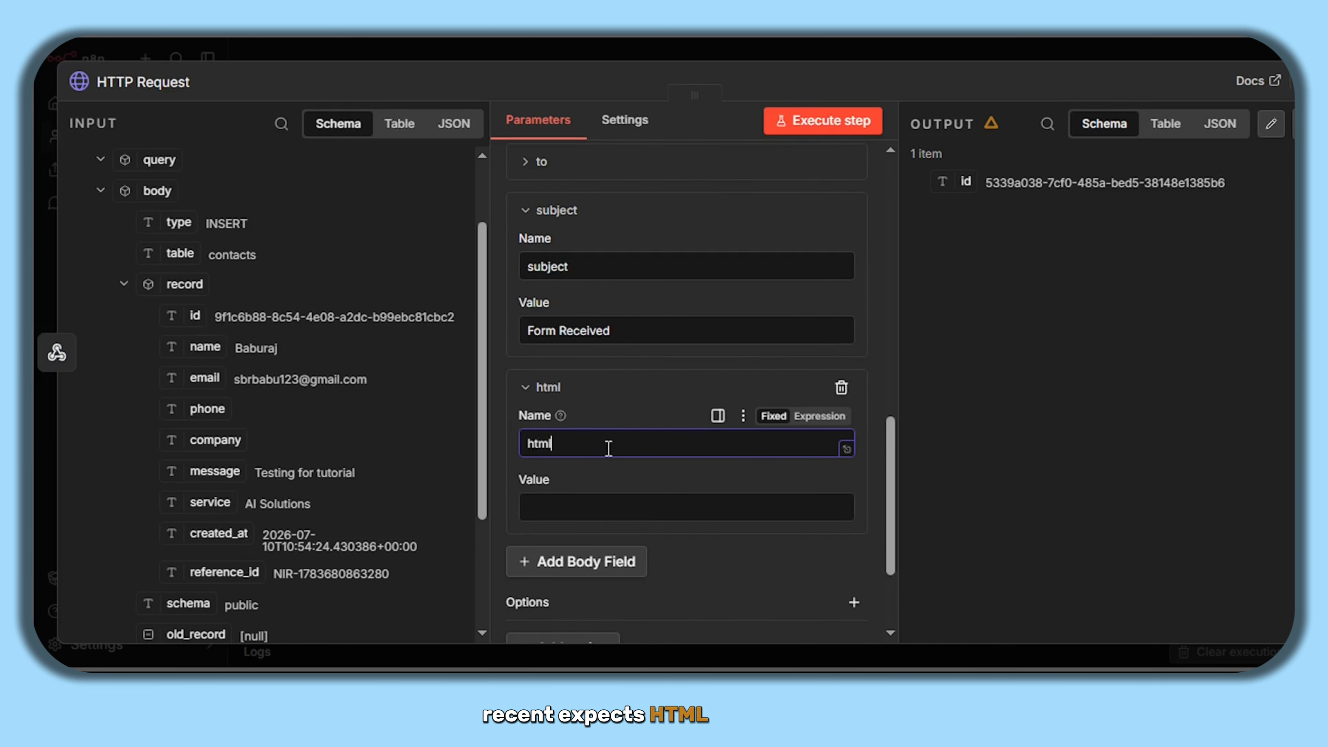
{"action": "left_click", "coordinate": [569, 504]}
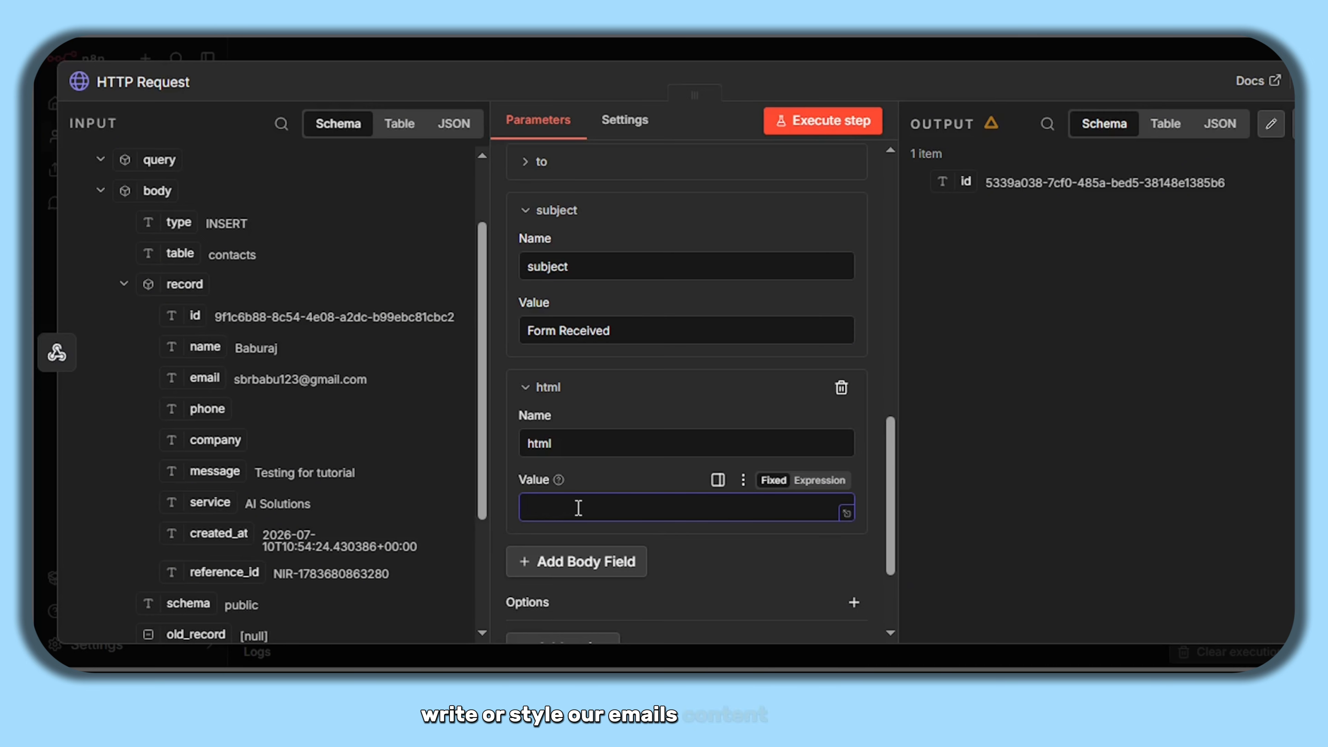
{"action": "type", "text": "<"}
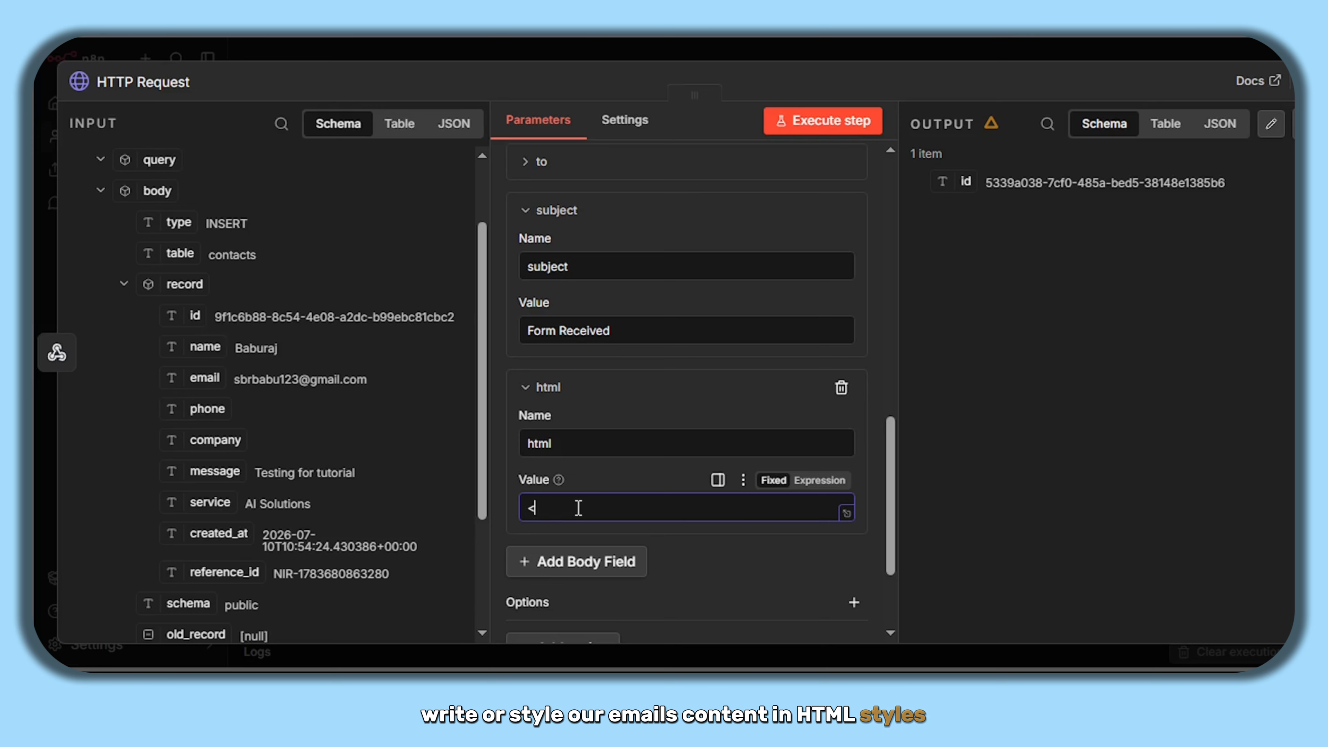
{"action": "type", "text": "h1>"}
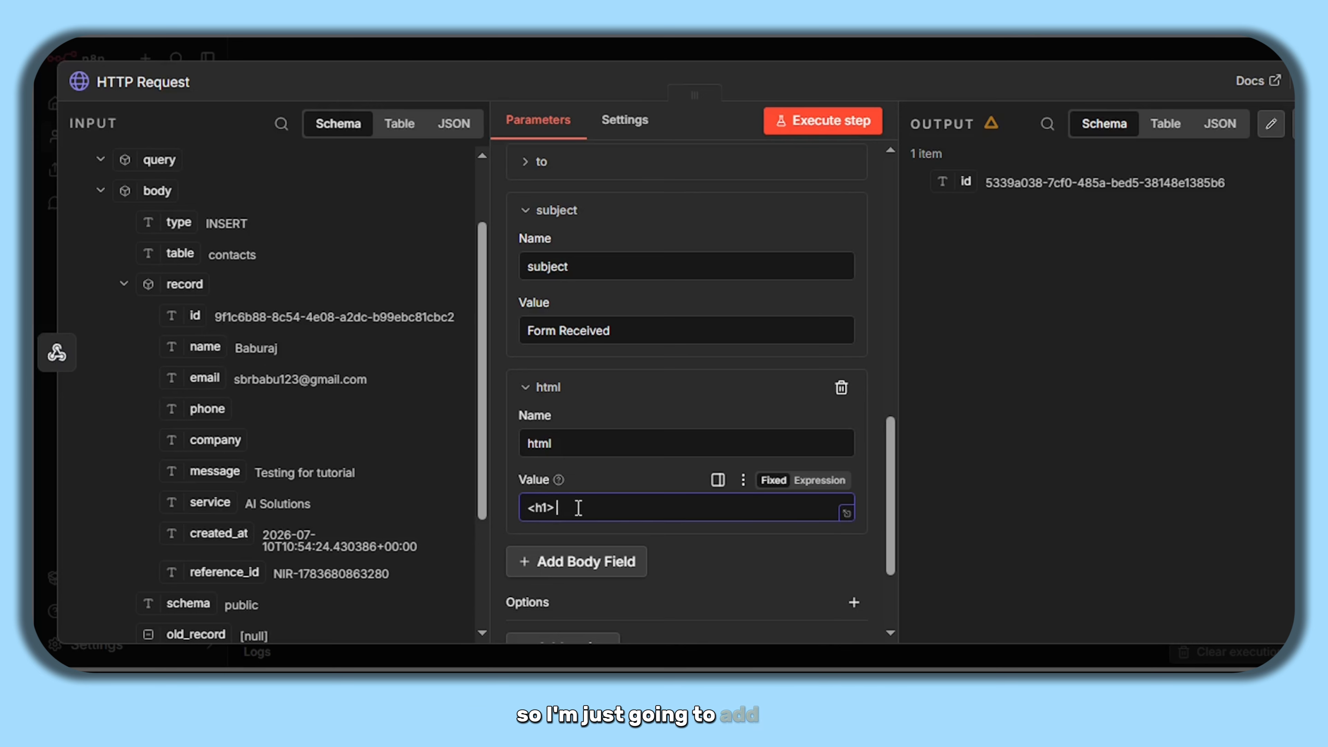
{"action": "type", "text": " </h1>"}
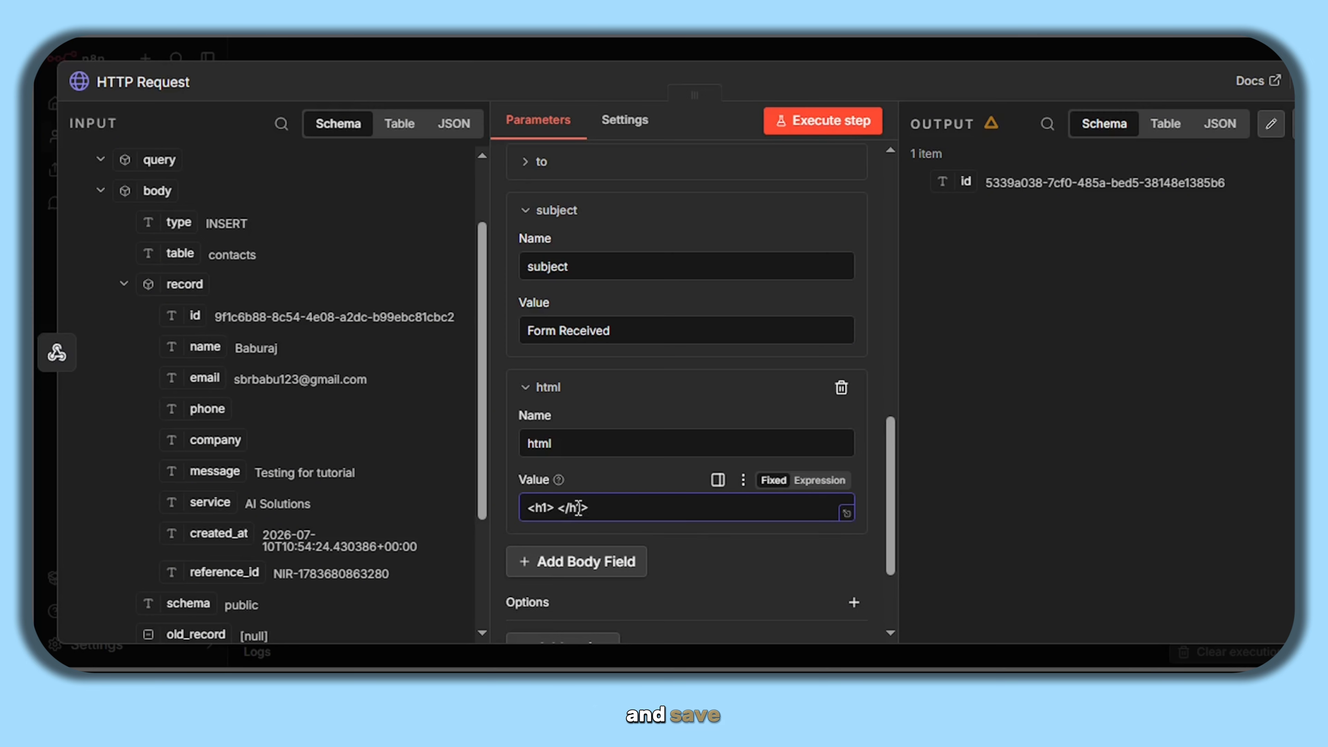
{"action": "type", "text": "Thanks for"}
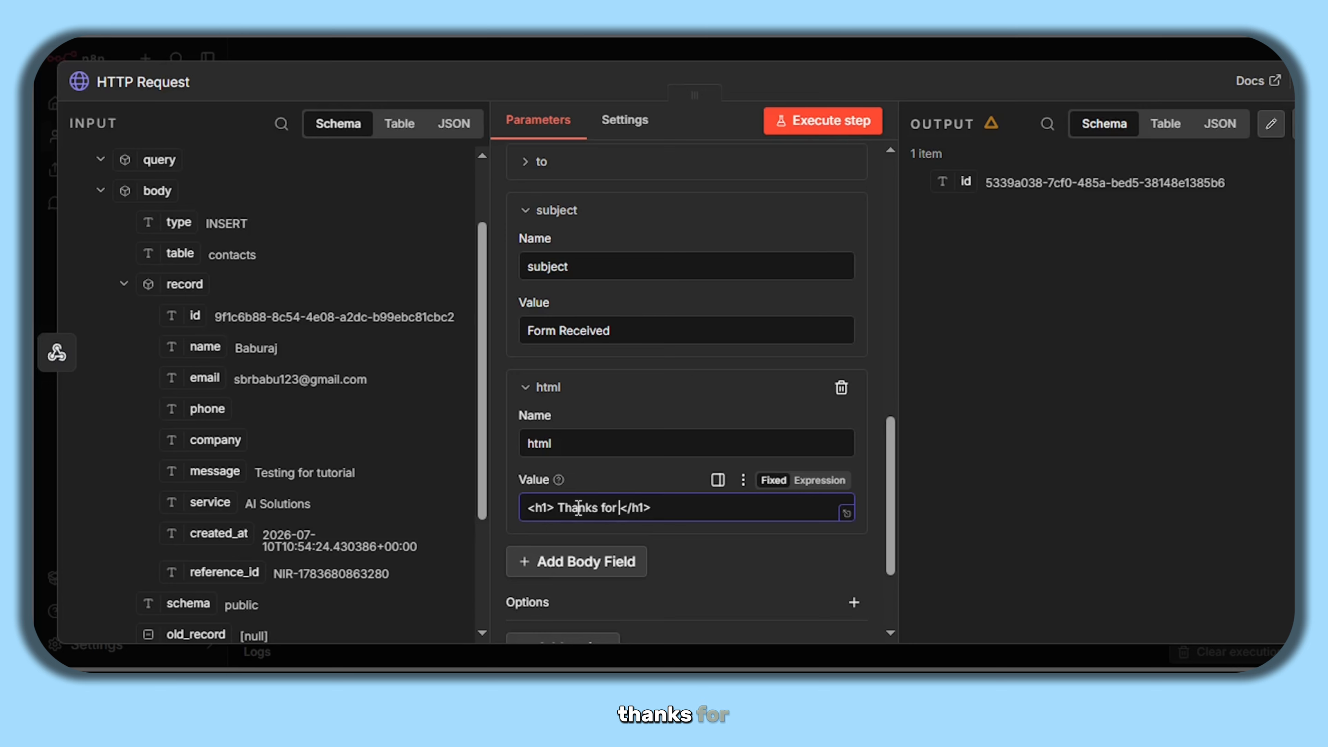
{"action": "type", "text": "Choosing N"}
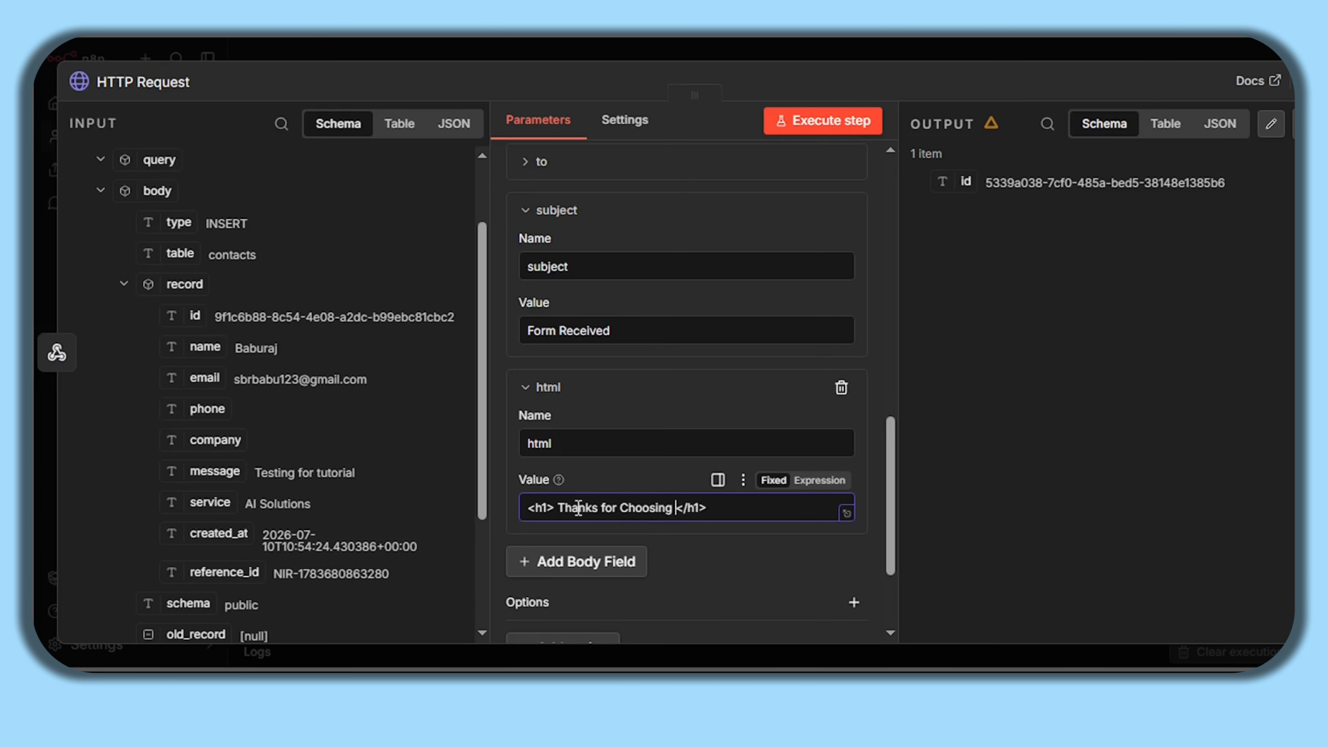
{"action": "type", "text": "irayam"}
{"action": "left_click", "coordinate": [734, 550]}
{"action": "scroll", "coordinate": [733, 551], "scroll_direction": "up", "scroll_amount": 10}
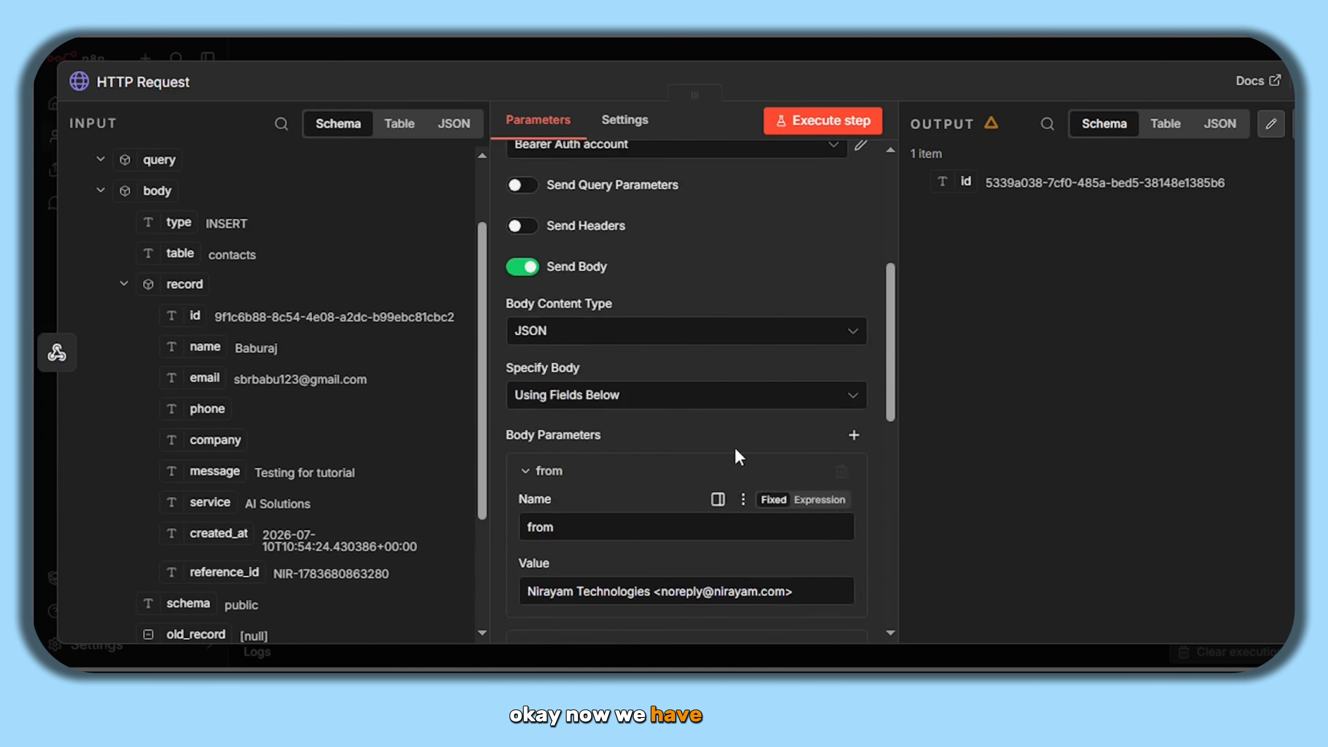
{"action": "left_click", "coordinate": [862, 113]}
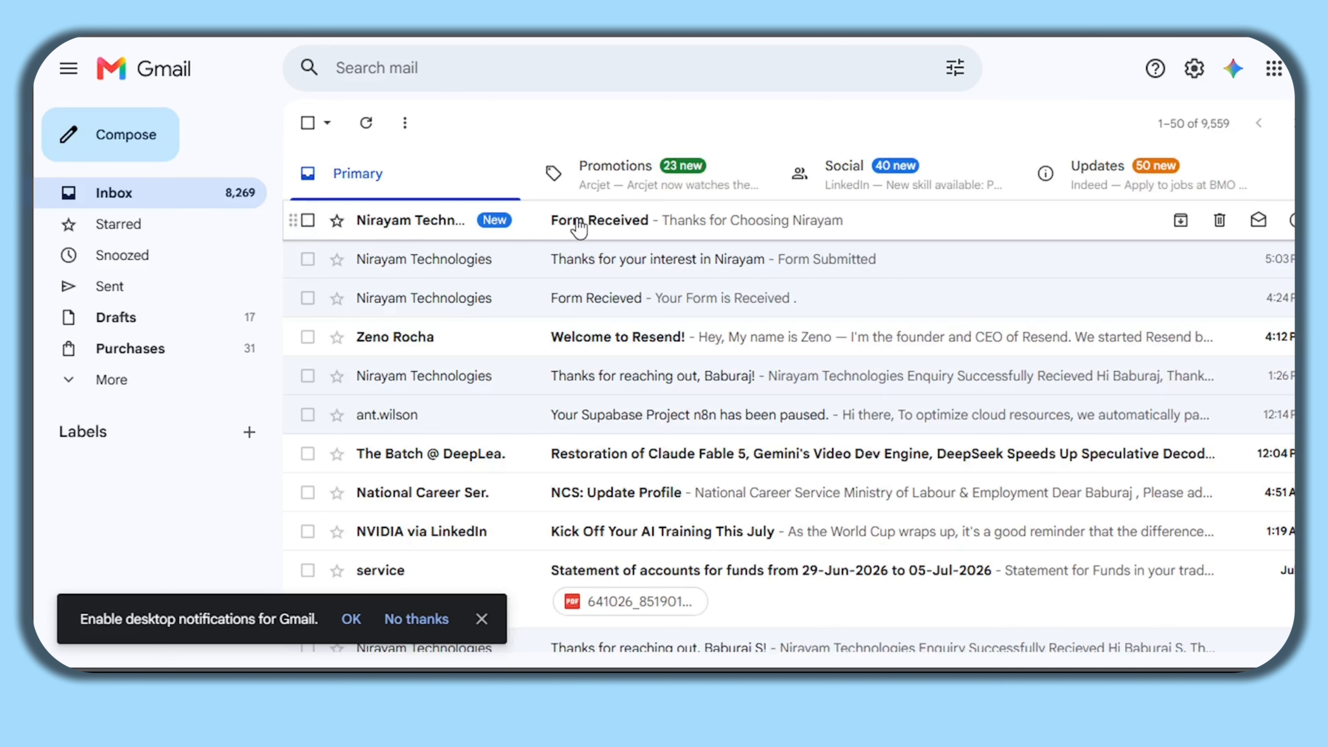
- Open the 'Form Received' email in Gmail and select its 'Thanks for Choosing Nirayam' heading
{"action": "left_click", "coordinate": [406, 236]}
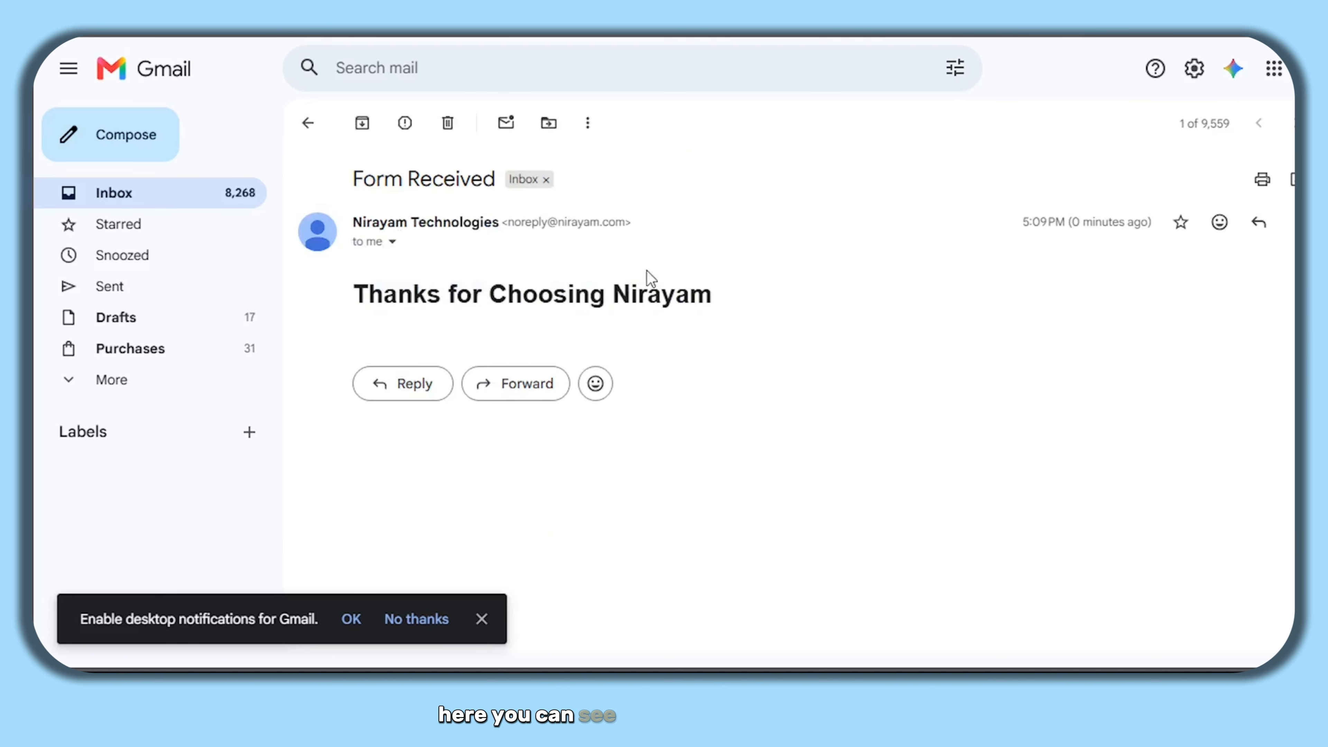
{"action": "left_click_drag", "start_coordinate": [720, 296], "coordinate": [350, 292]}
{"action": "left_click", "coordinate": [410, 304]}
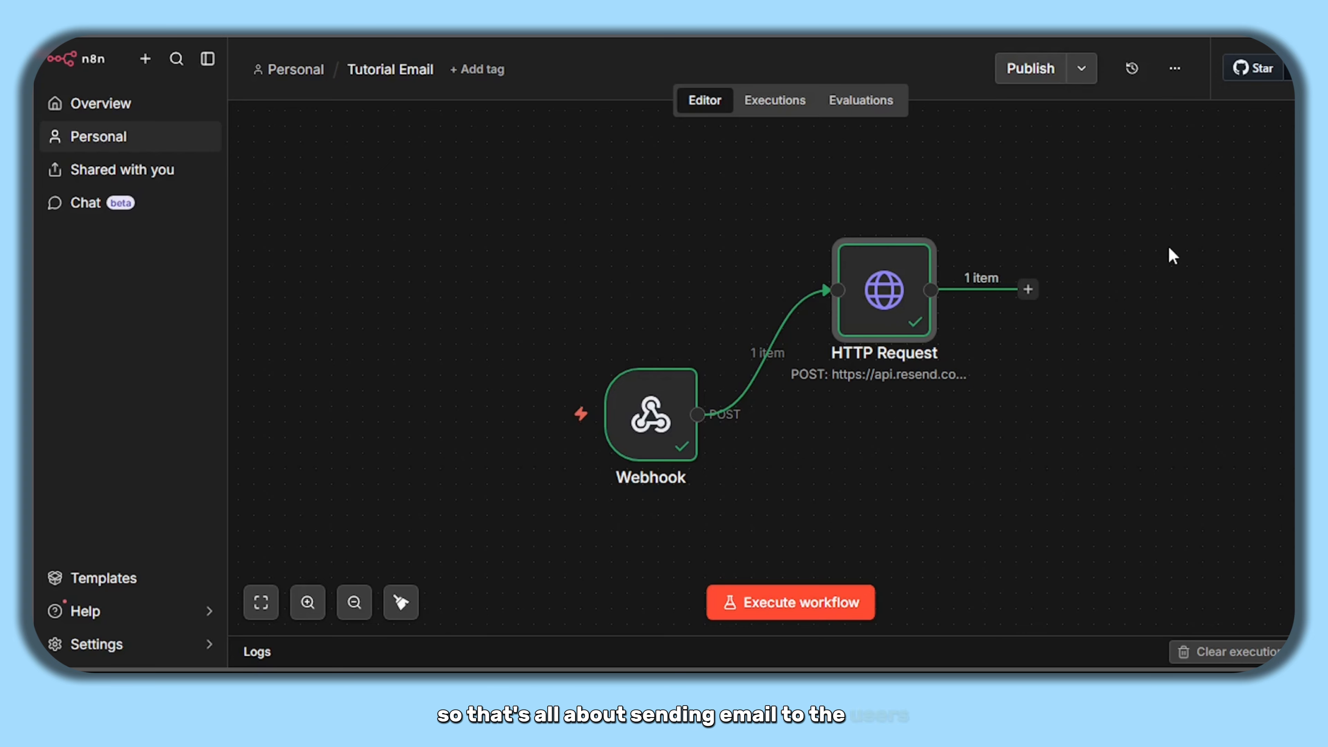
- Add a Discord 'Send a message' node below HTTP Request and connect the Webhook's output to it
{"action": "left_click", "coordinate": [959, 482]}
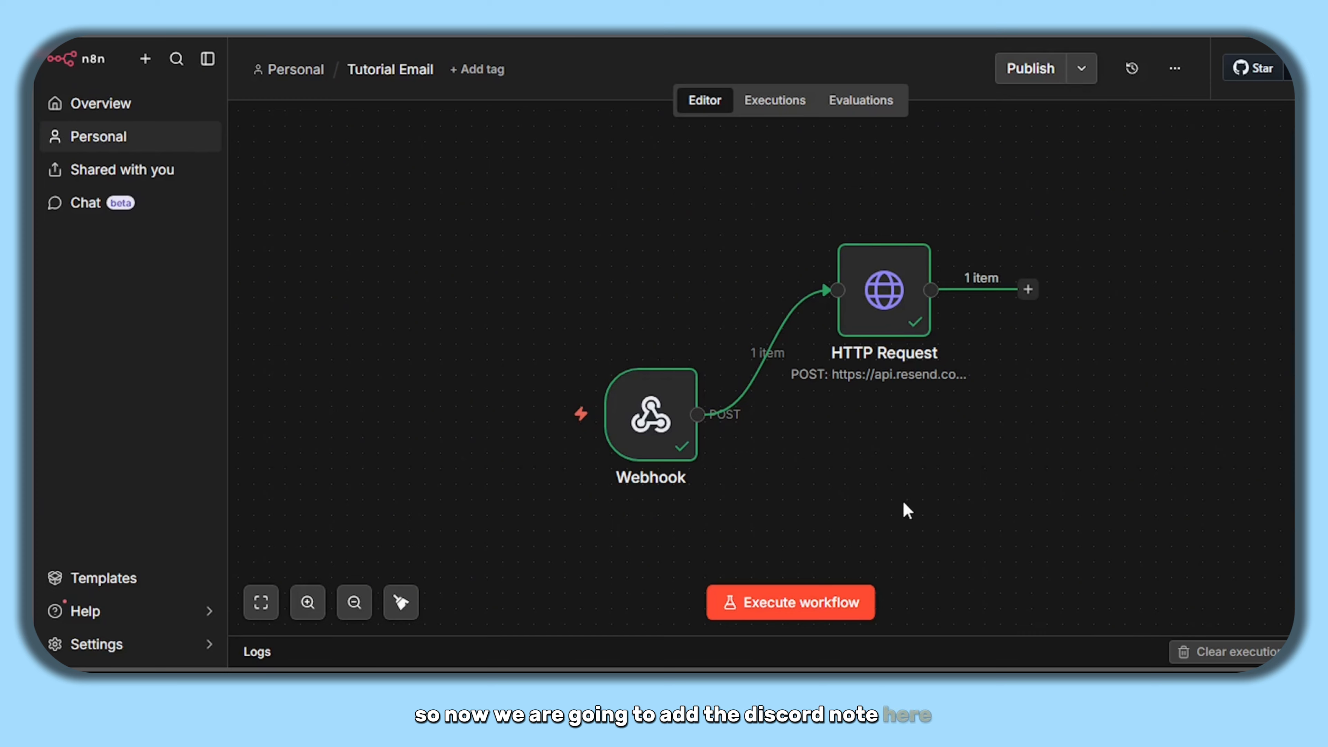
{"action": "right_click", "coordinate": [894, 460]}
{"action": "key", "text": "Tab"}
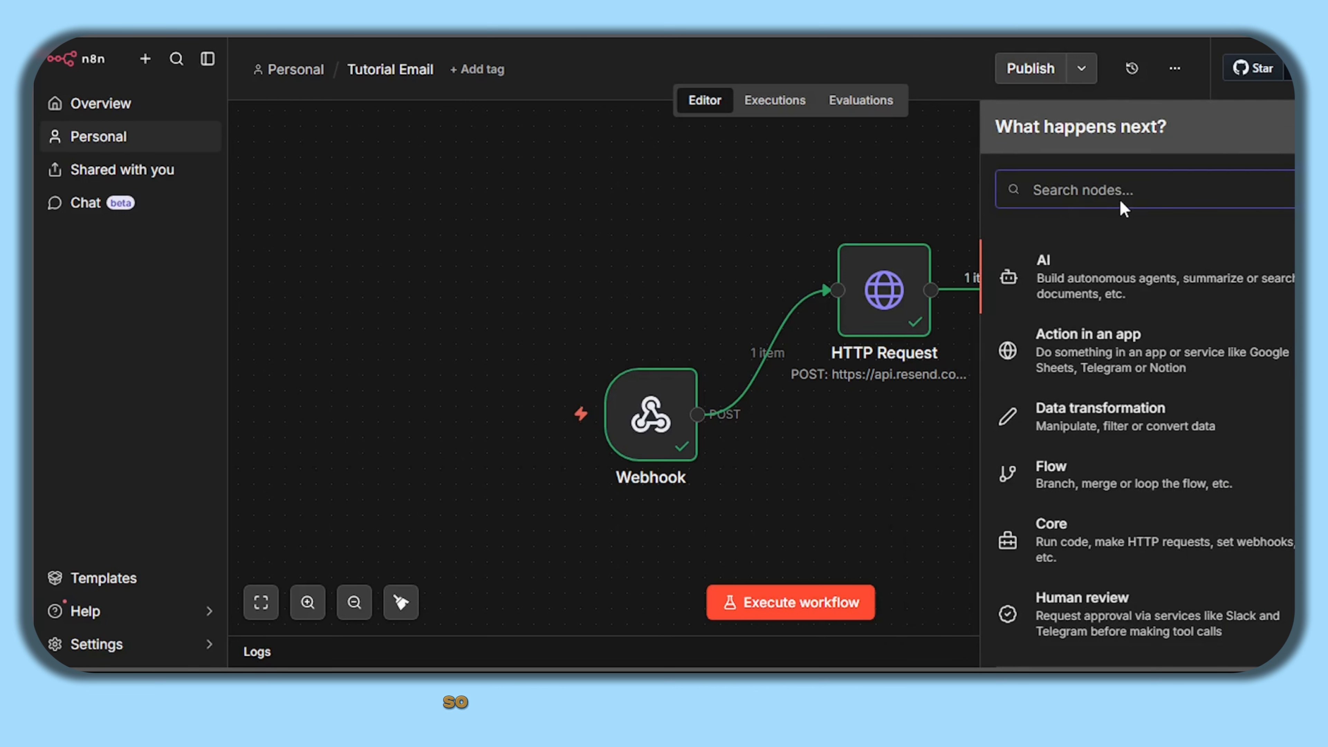
{"action": "type", "text": "disco"}
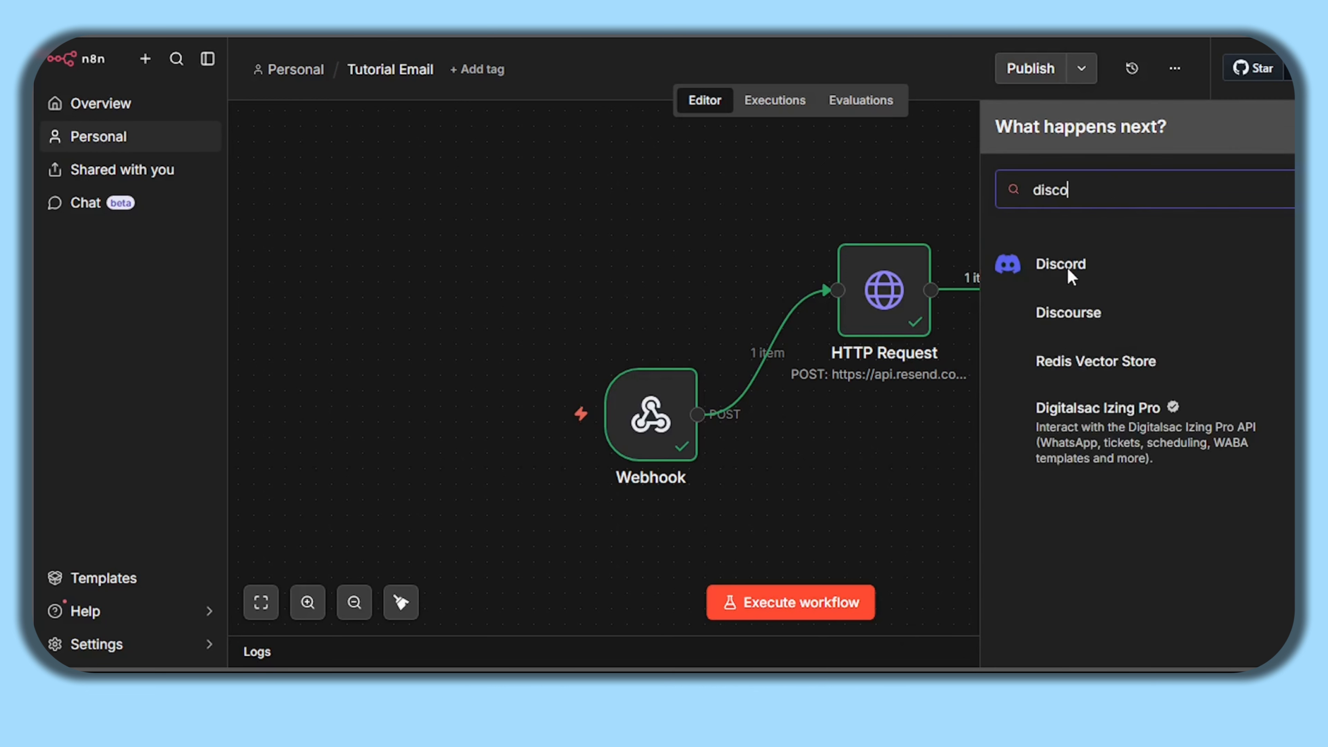
{"action": "type", "text": "rd"}
{"action": "left_click", "coordinate": [1062, 265]}
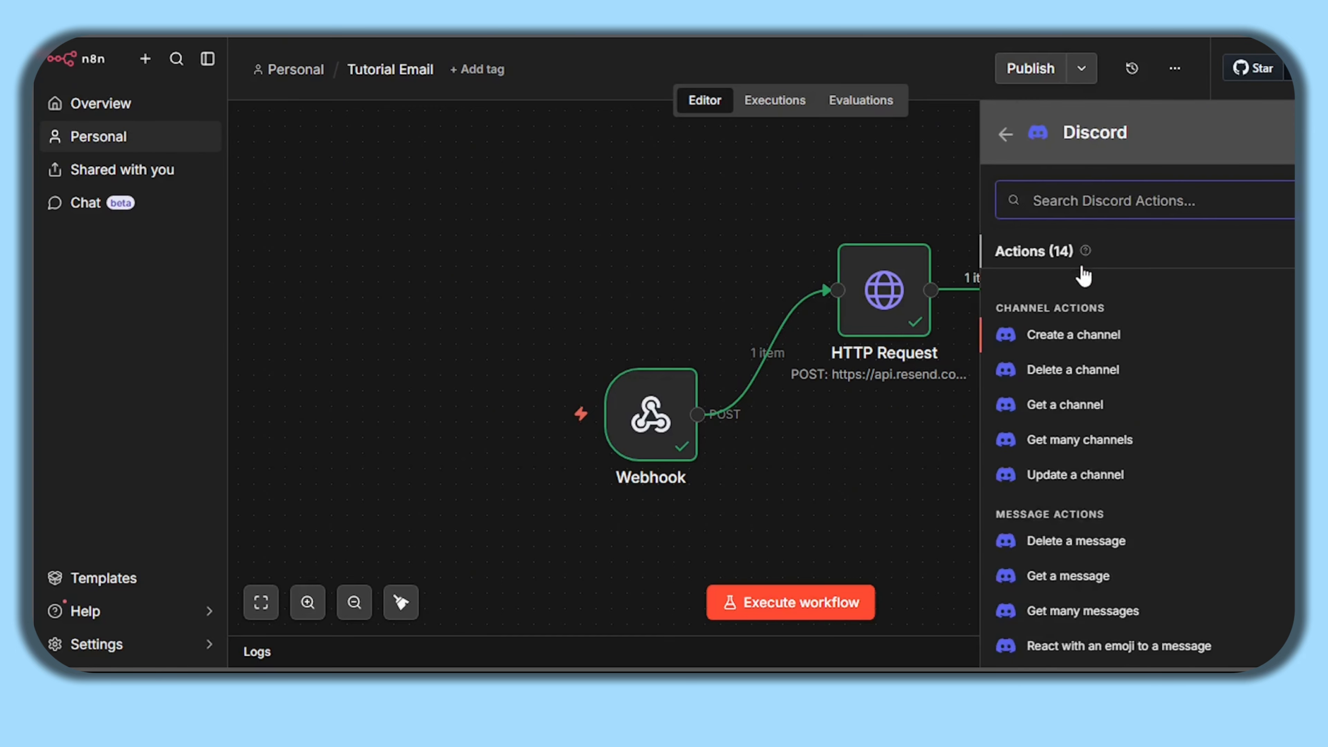
{"action": "scroll", "coordinate": [1157, 347], "scroll_direction": "down", "scroll_amount": 5}
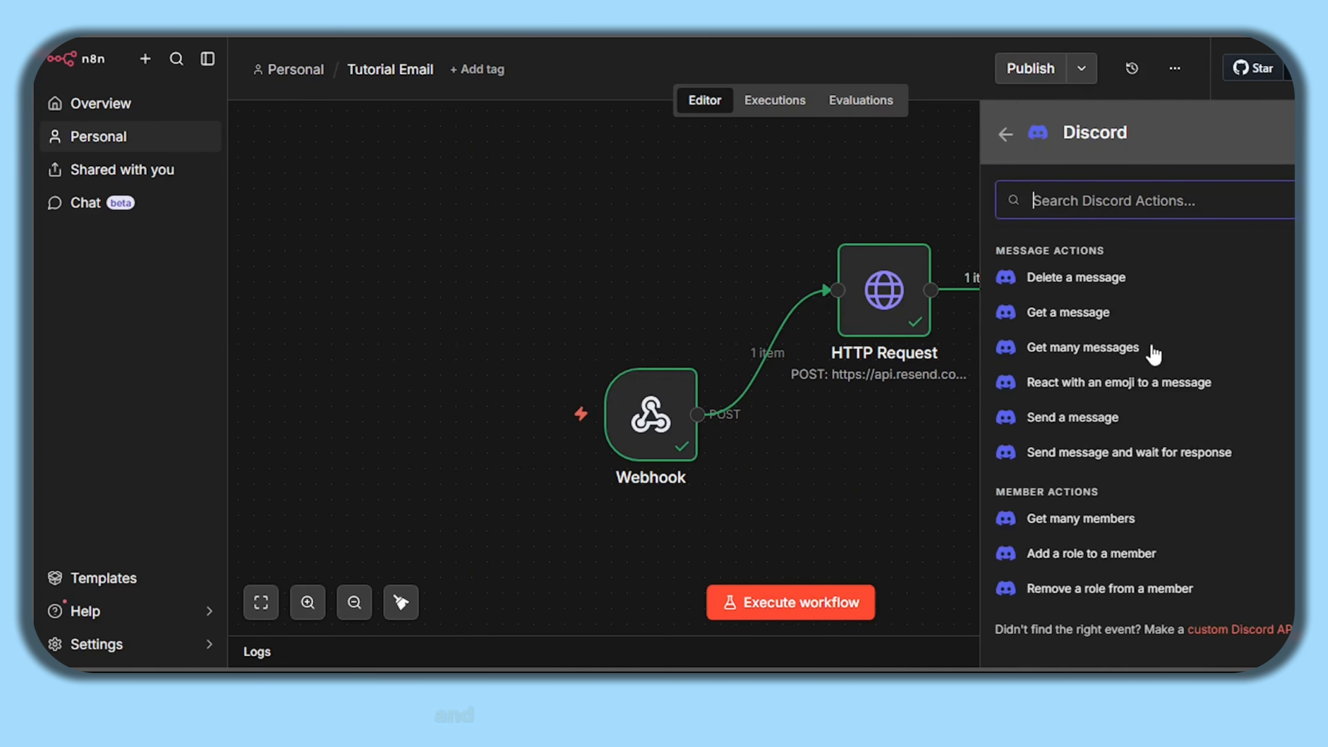
{"action": "scroll", "coordinate": [1052, 510], "scroll_direction": "up", "scroll_amount": 2}
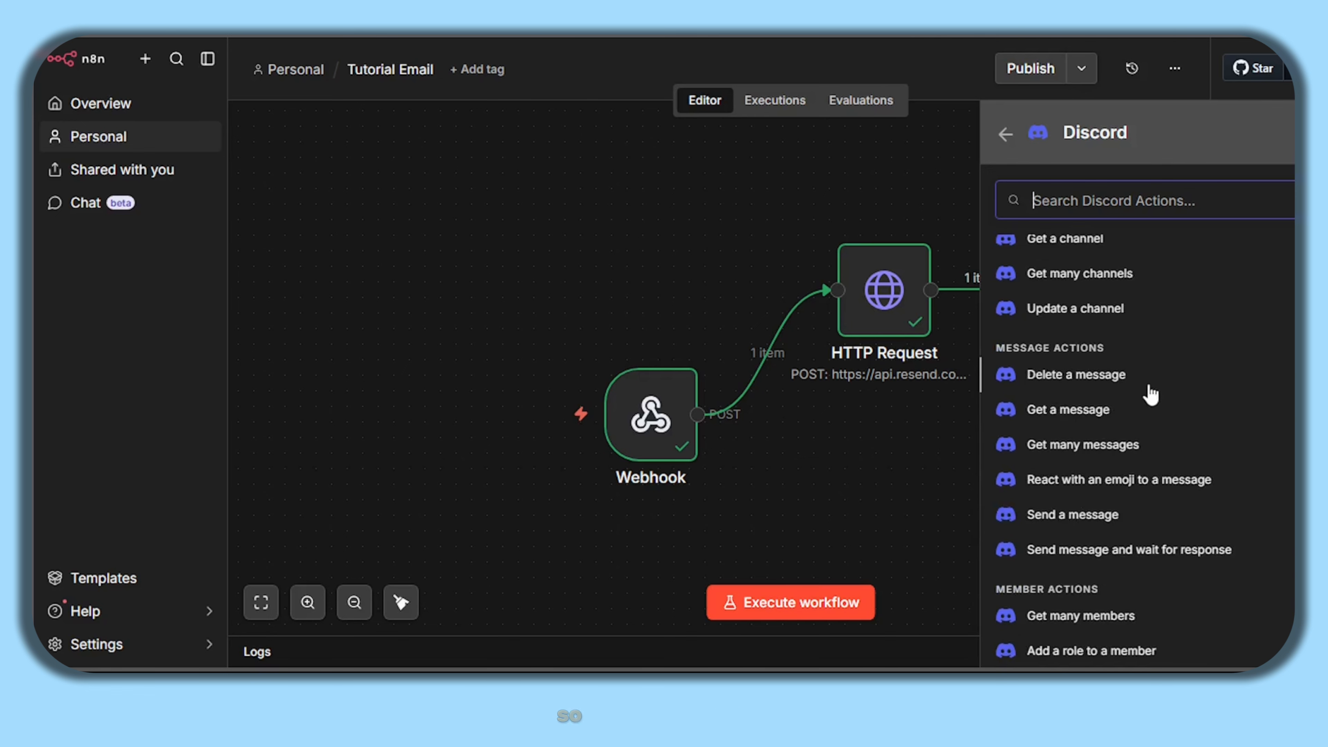
{"action": "left_click", "coordinate": [1096, 514]}
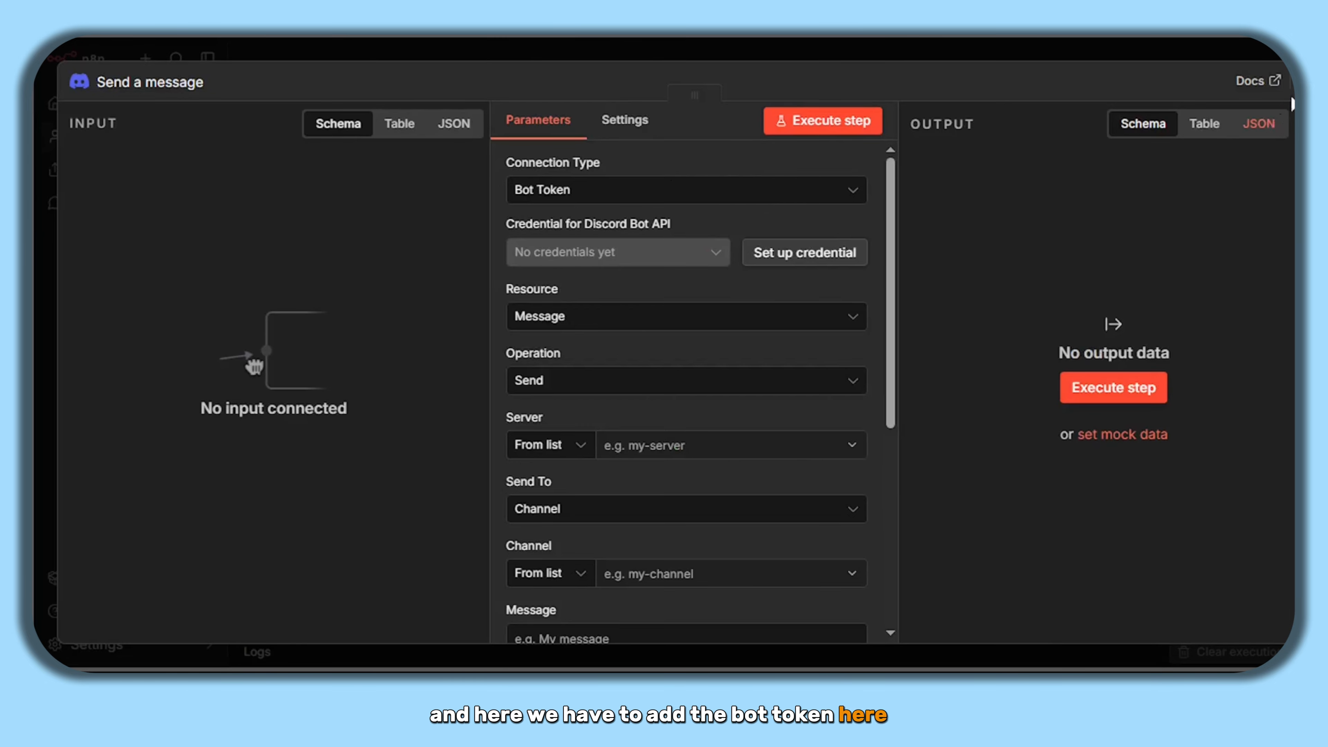
{"action": "key", "text": "Escape"}
{"action": "left_click_drag", "start_coordinate": [641, 290], "coordinate": [873, 542]}
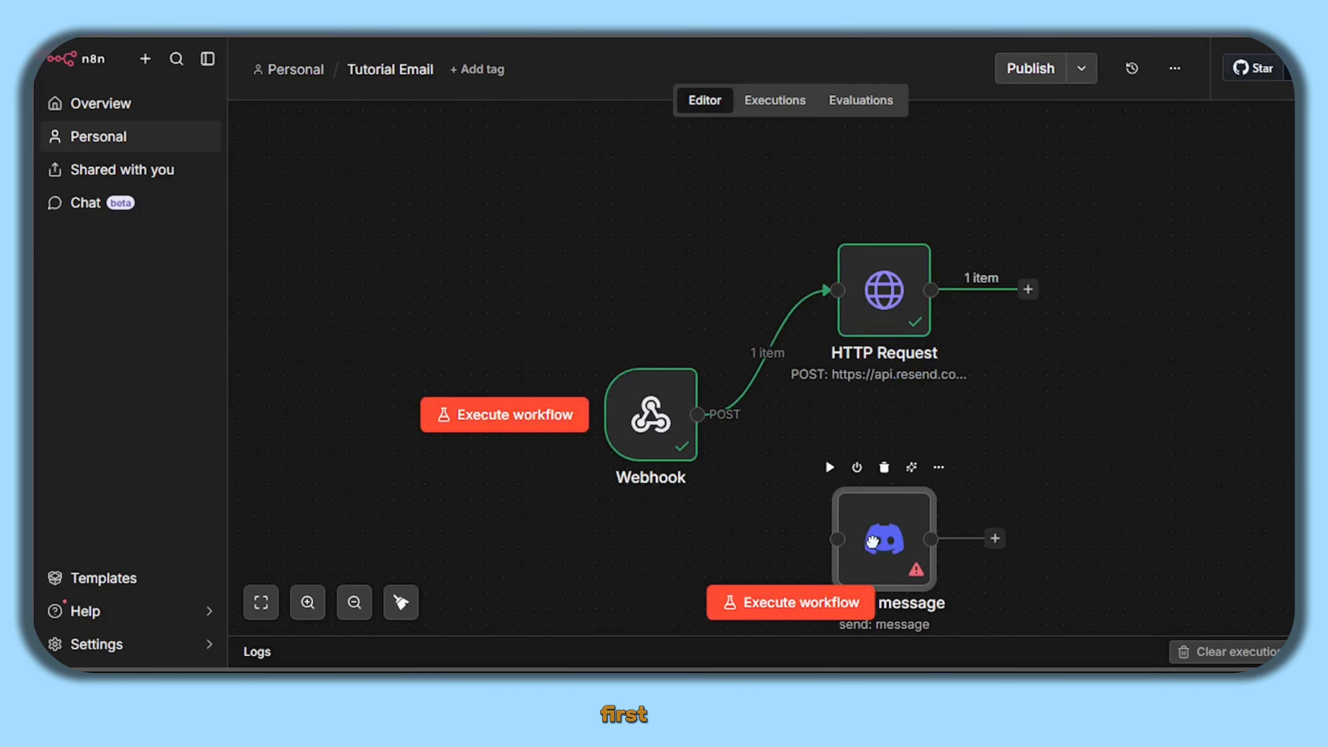
{"action": "left_click_drag", "start_coordinate": [699, 414], "coordinate": [831, 544]}
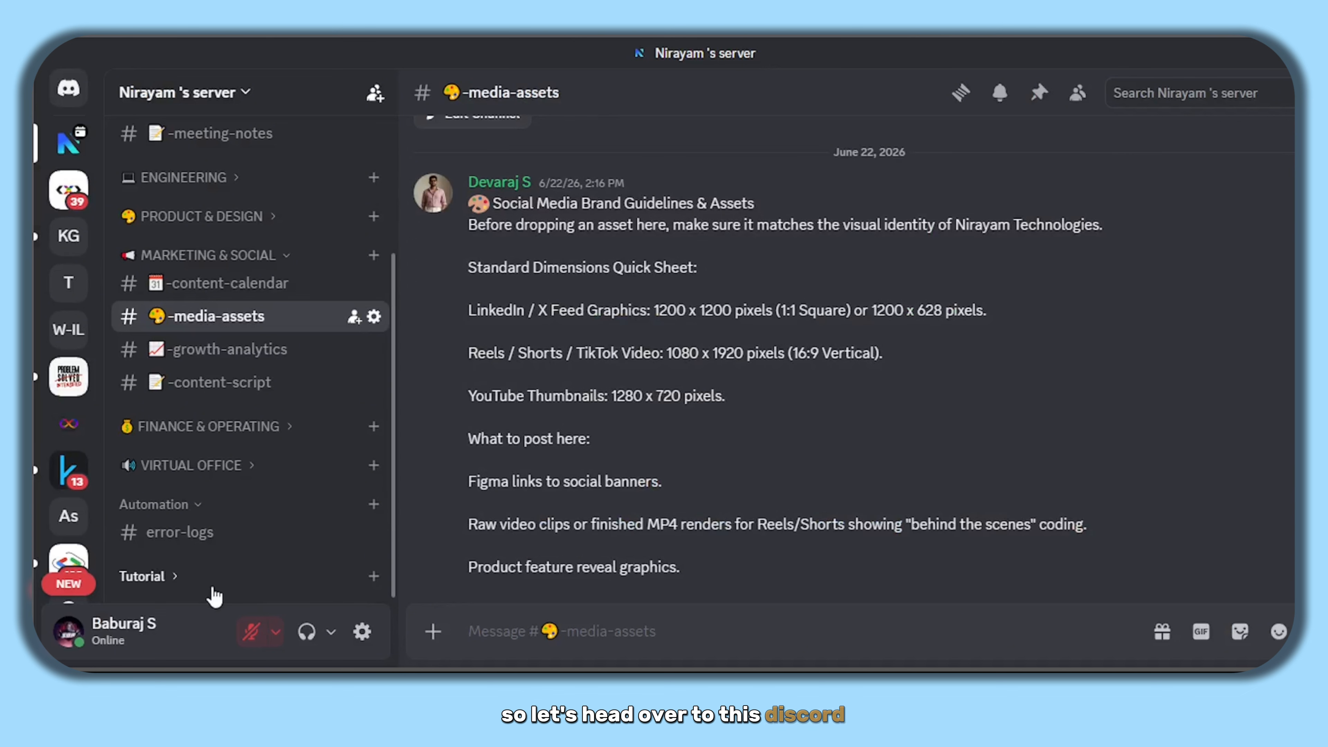
- Create a text channel named 'n8n-tutorial' under the Tutorial category
{"action": "left_click", "coordinate": [172, 578]}
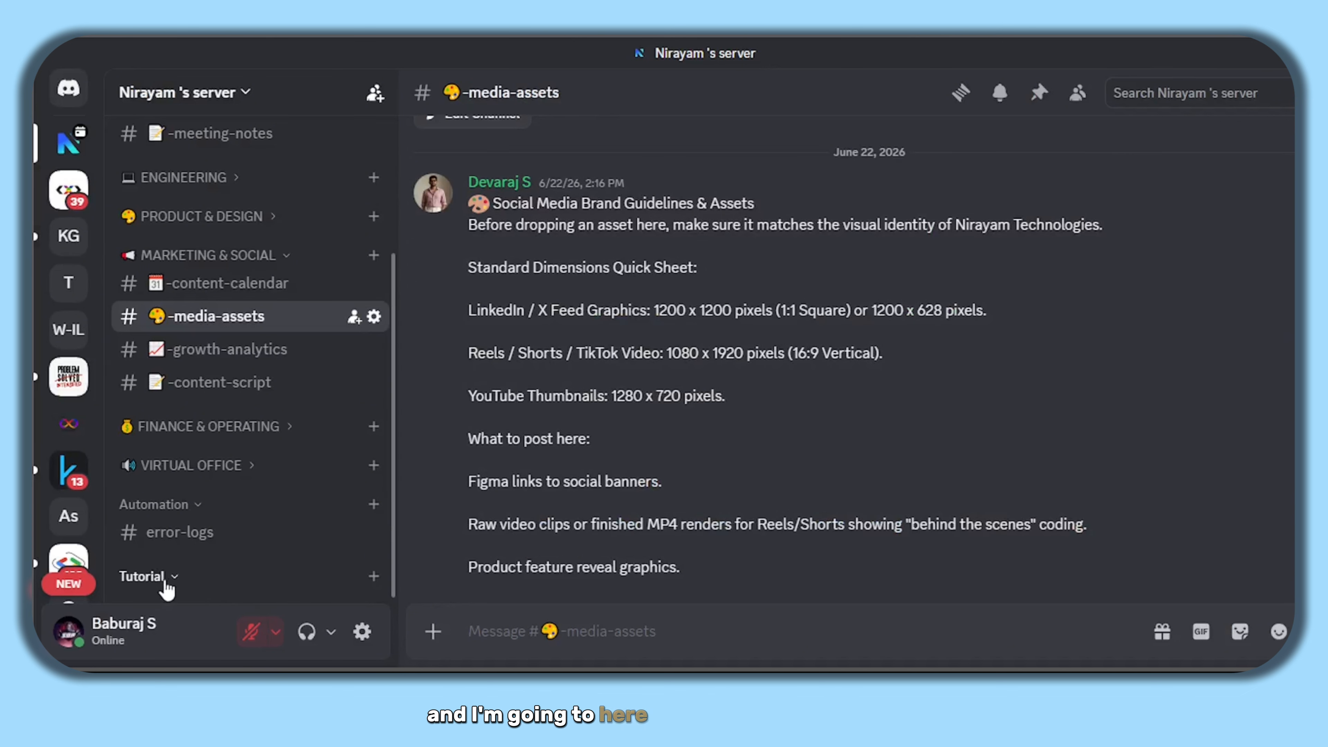
{"action": "left_click", "coordinate": [371, 578]}
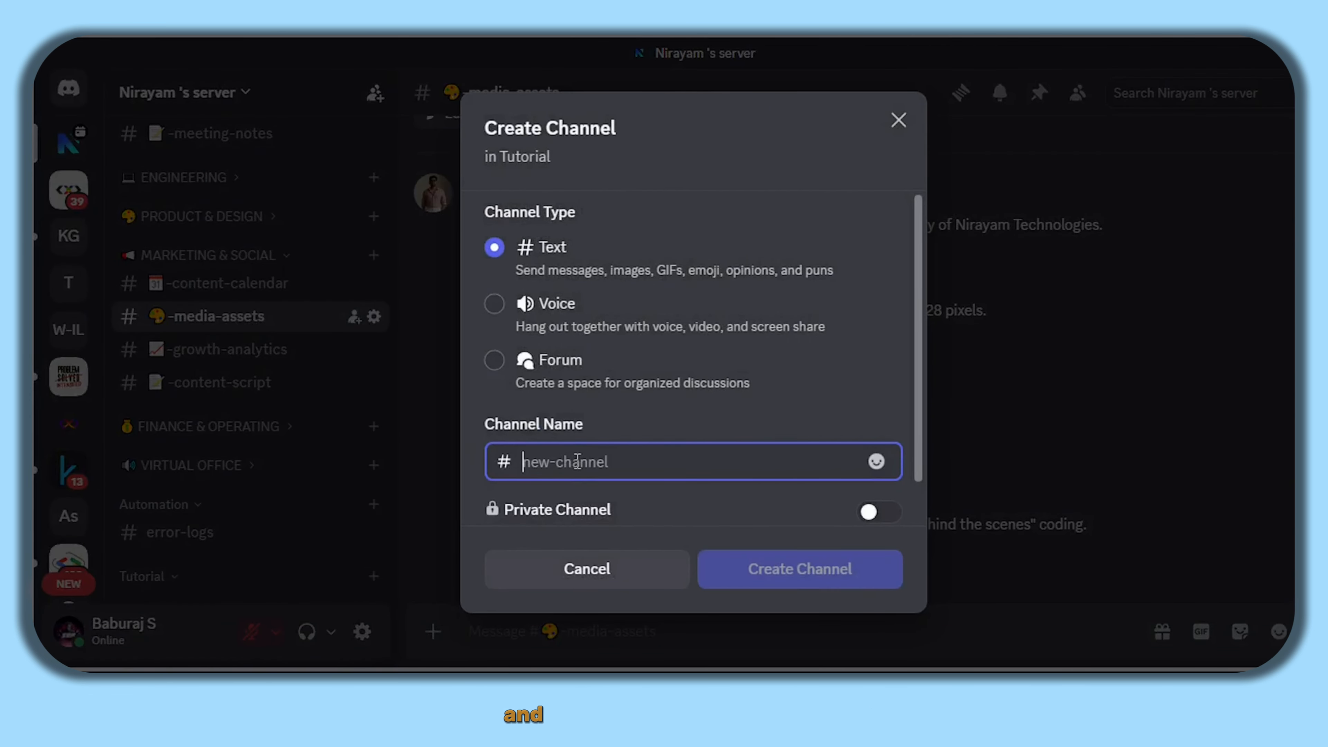
{"action": "type", "text": "n8n-tu"}
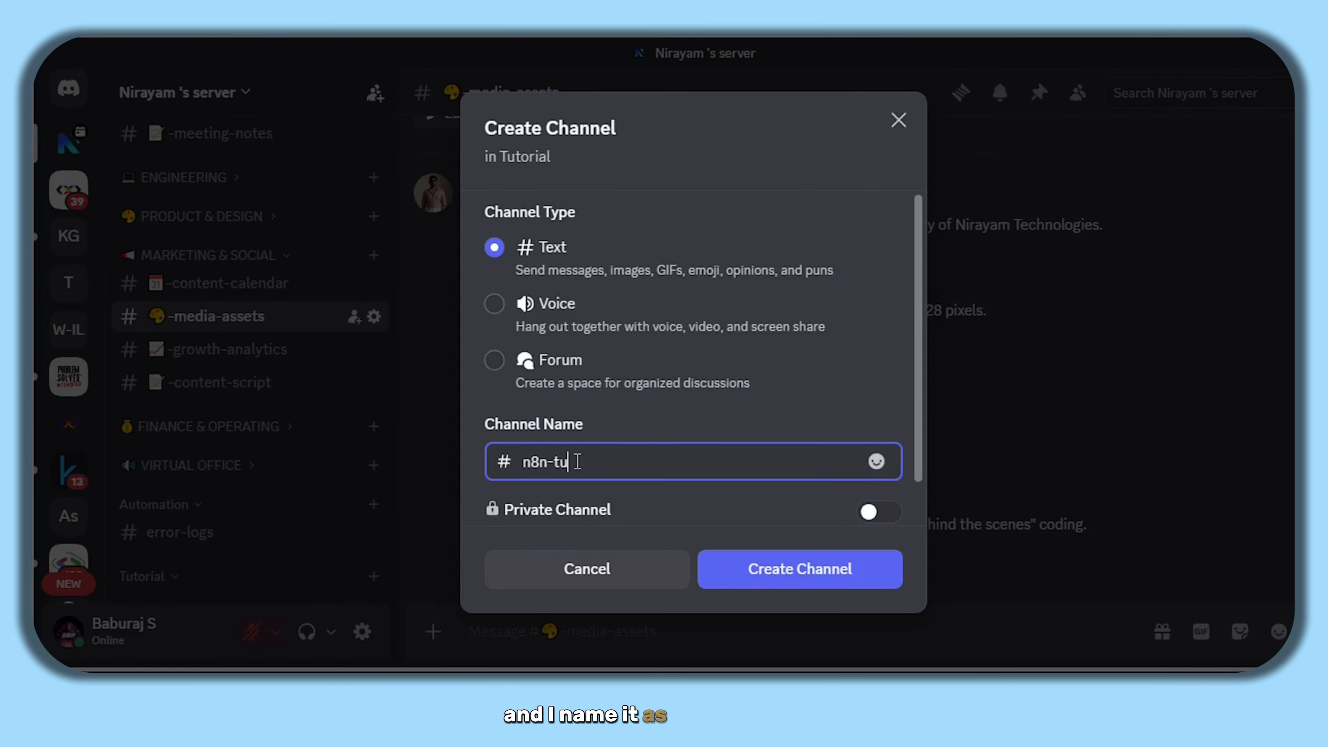
{"action": "type", "text": "torial"}
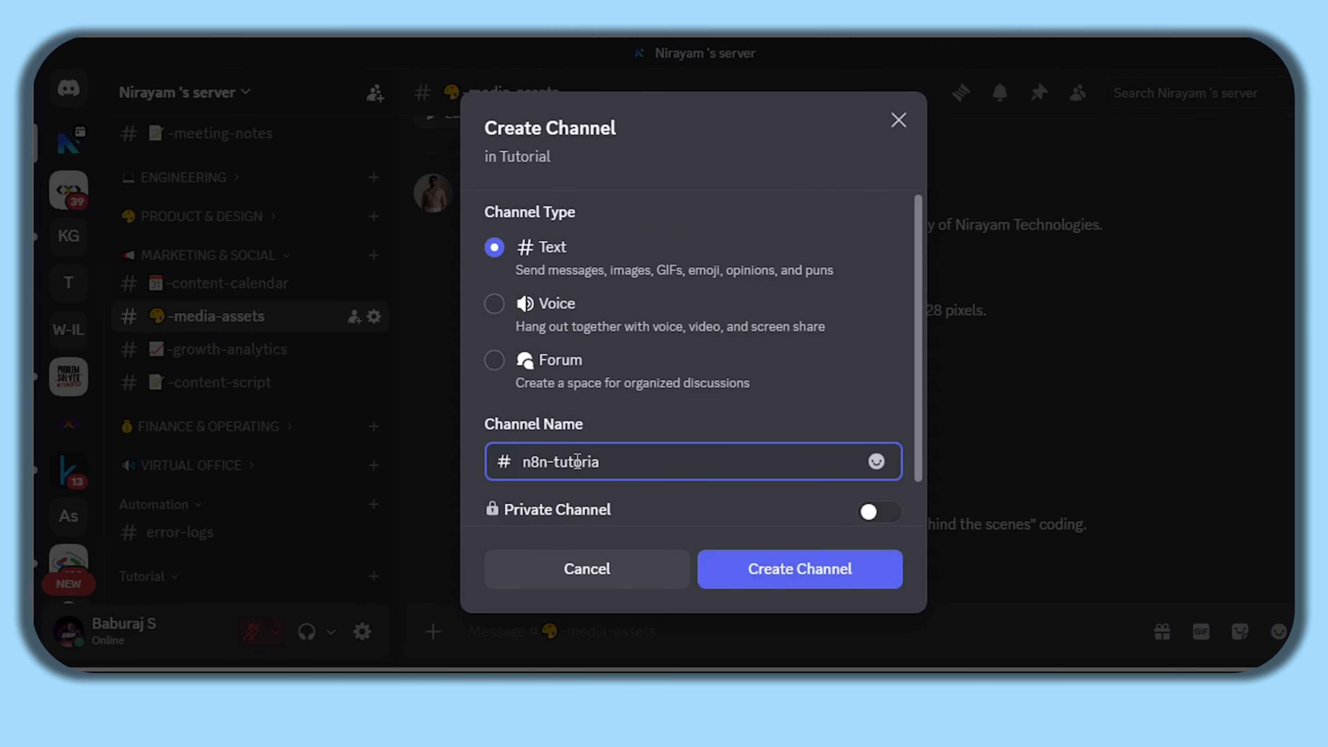
{"action": "left_click", "coordinate": [772, 585]}
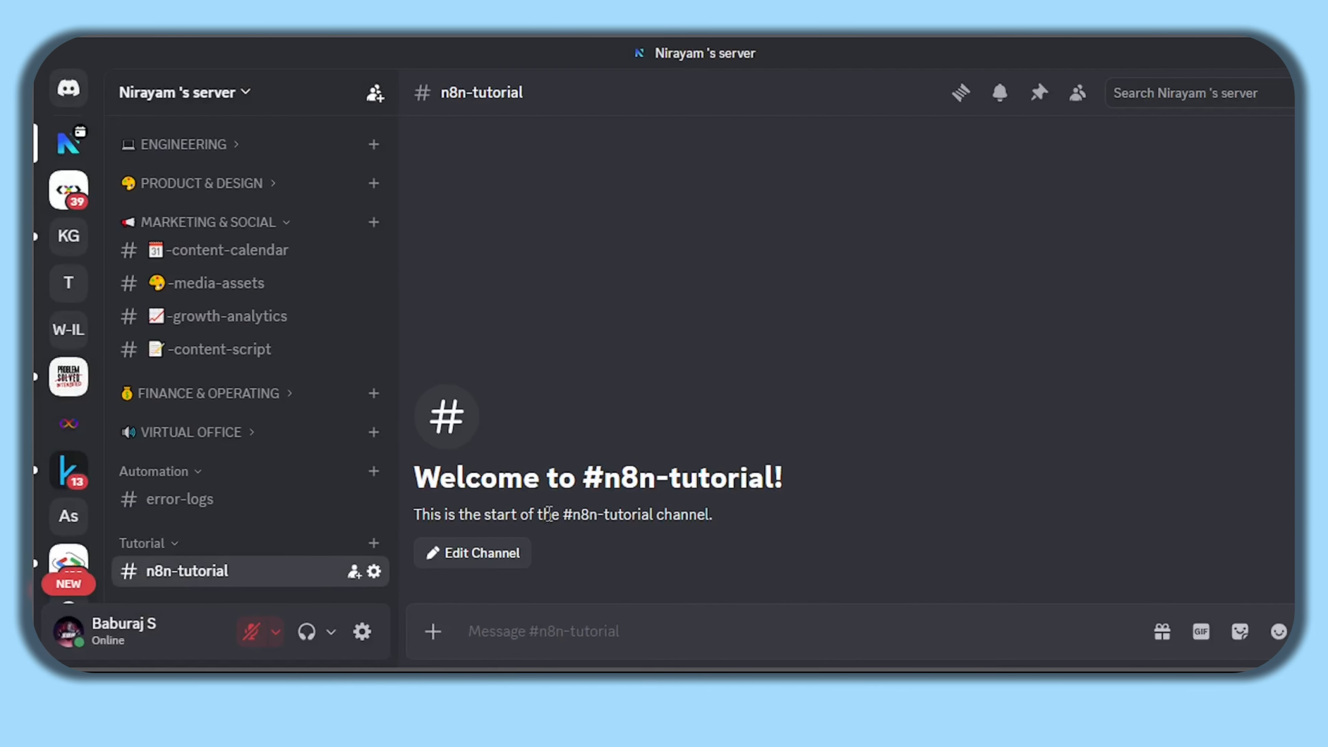
- In the channel's Integrations, create a webhook renamed 'tutorial hook', save it, and copy its URL
{"action": "left_click", "coordinate": [491, 553]}
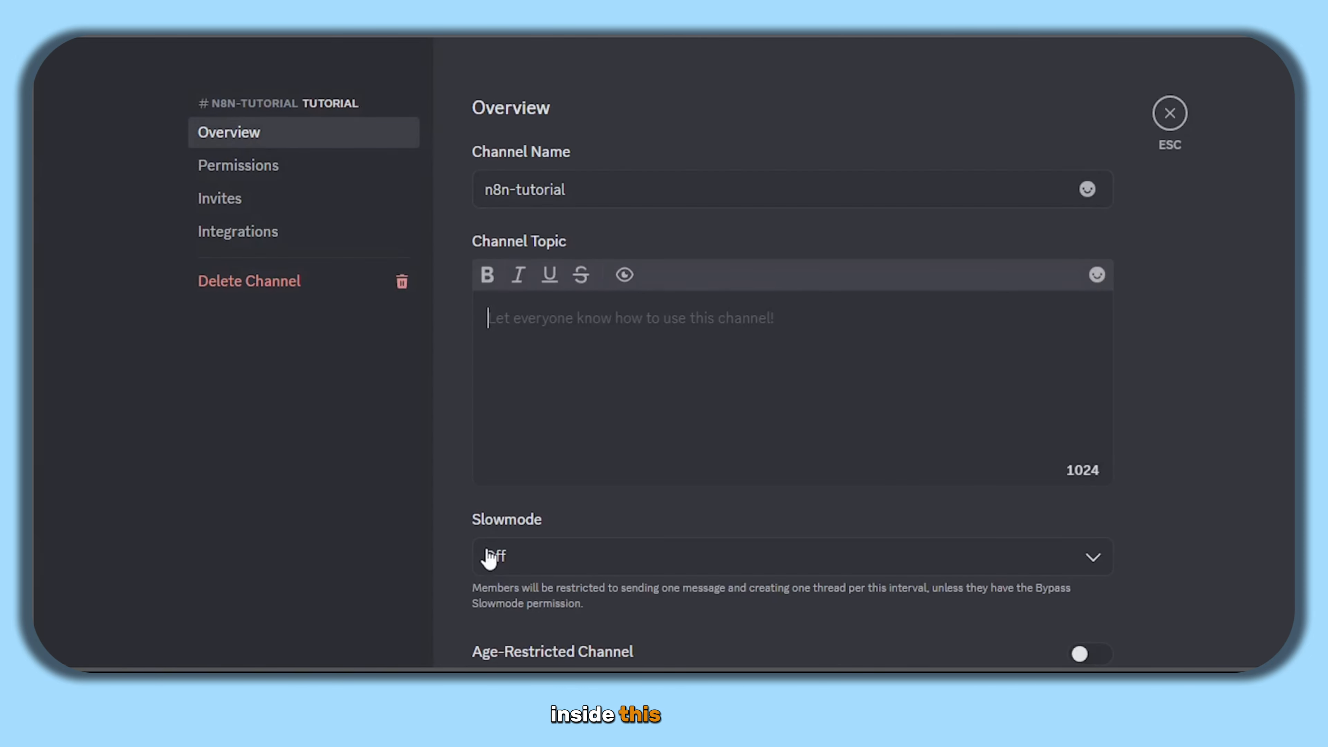
{"action": "left_click", "coordinate": [310, 237]}
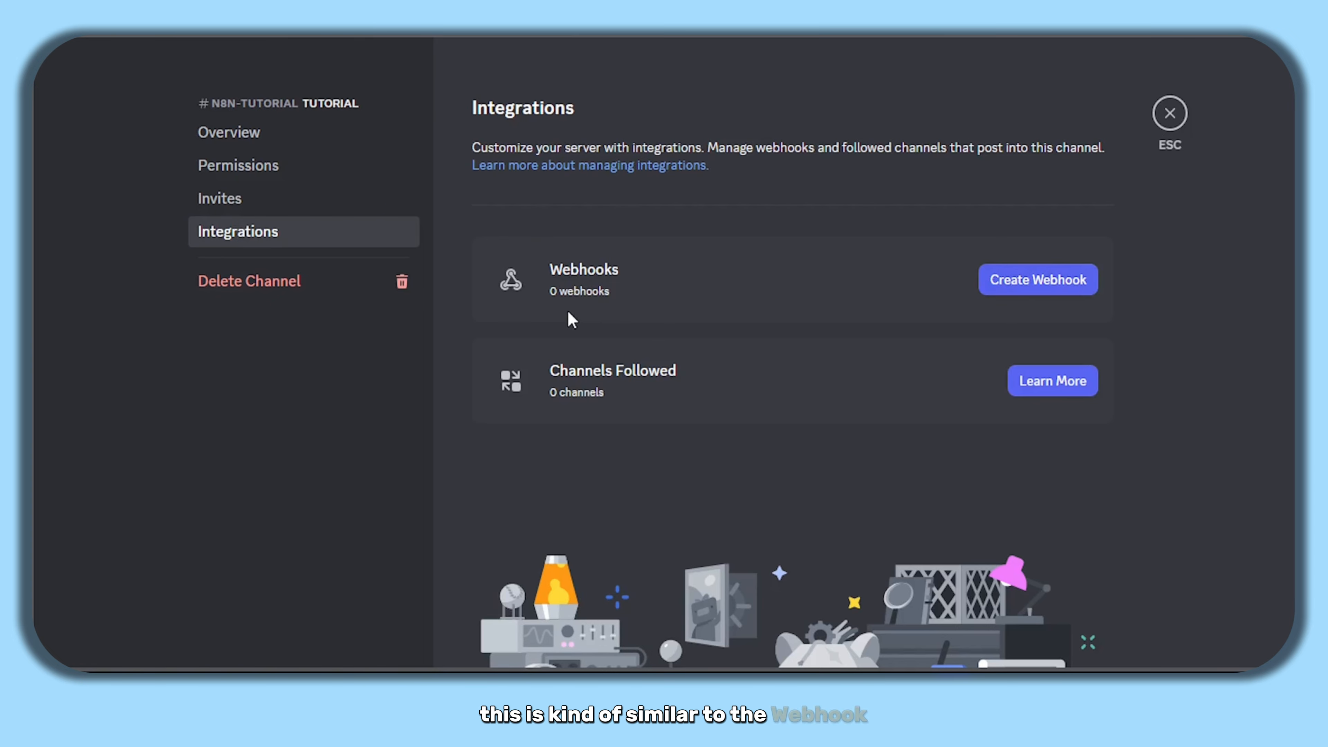
{"action": "left_click", "coordinate": [1049, 285]}
{"action": "left_click", "coordinate": [818, 444]}
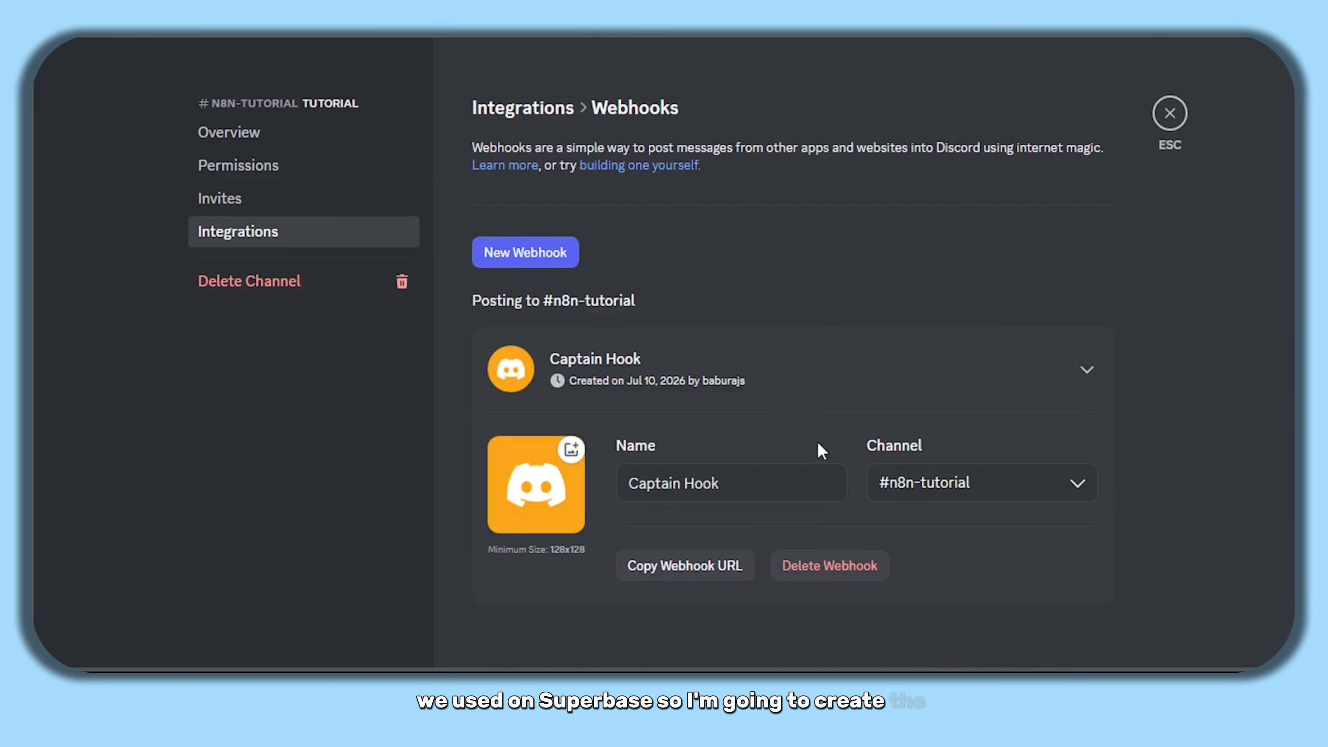
{"action": "scroll", "coordinate": [818, 445], "scroll_direction": "down", "scroll_amount": 1}
{"action": "left_click_drag", "start_coordinate": [724, 452], "coordinate": [603, 453]}
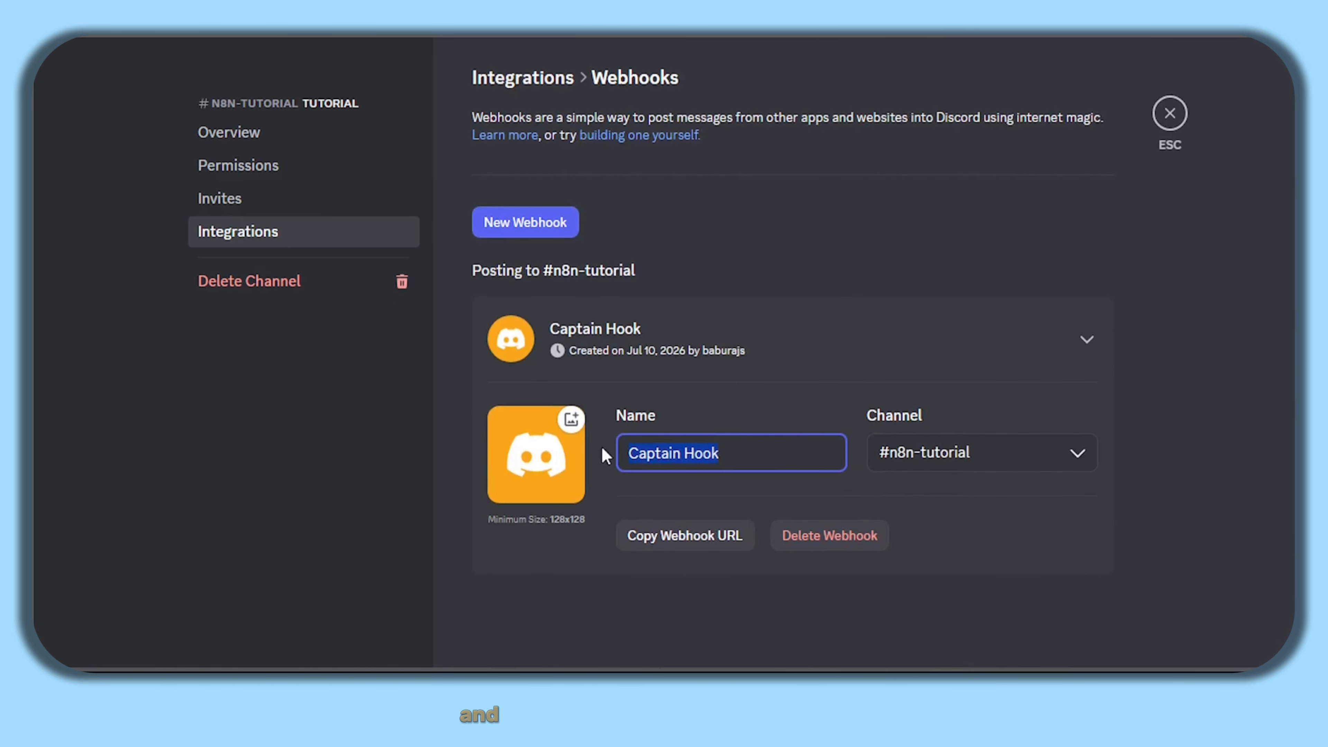
{"action": "type", "text": "tutor"}
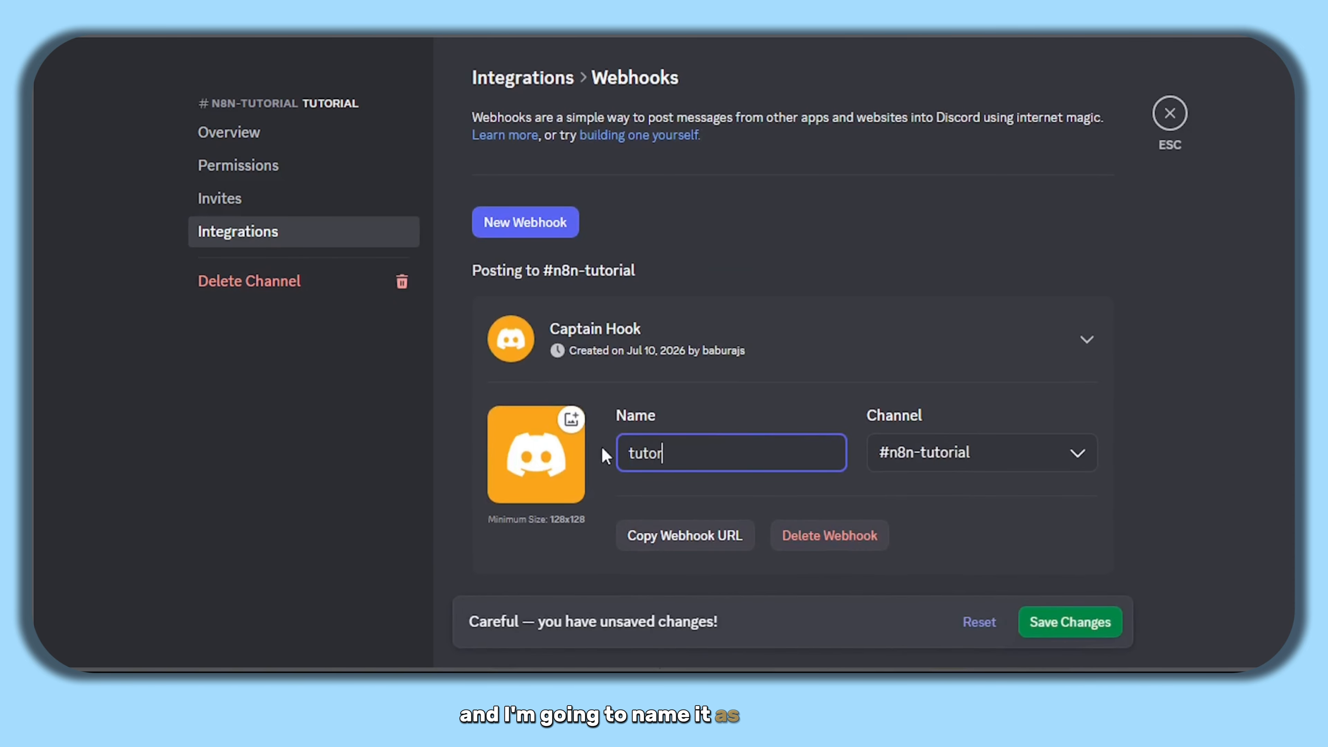
{"action": "type", "text": "ial hook"}
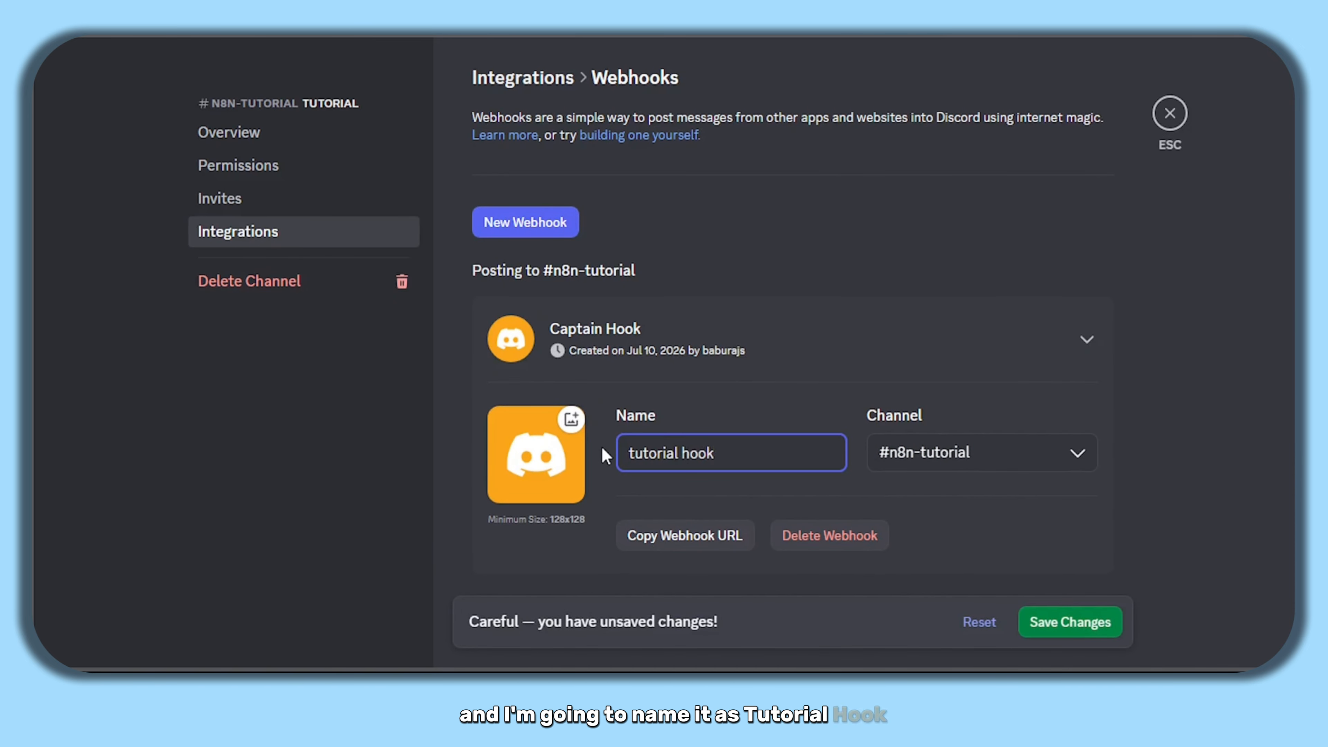
{"action": "left_click", "coordinate": [674, 539]}
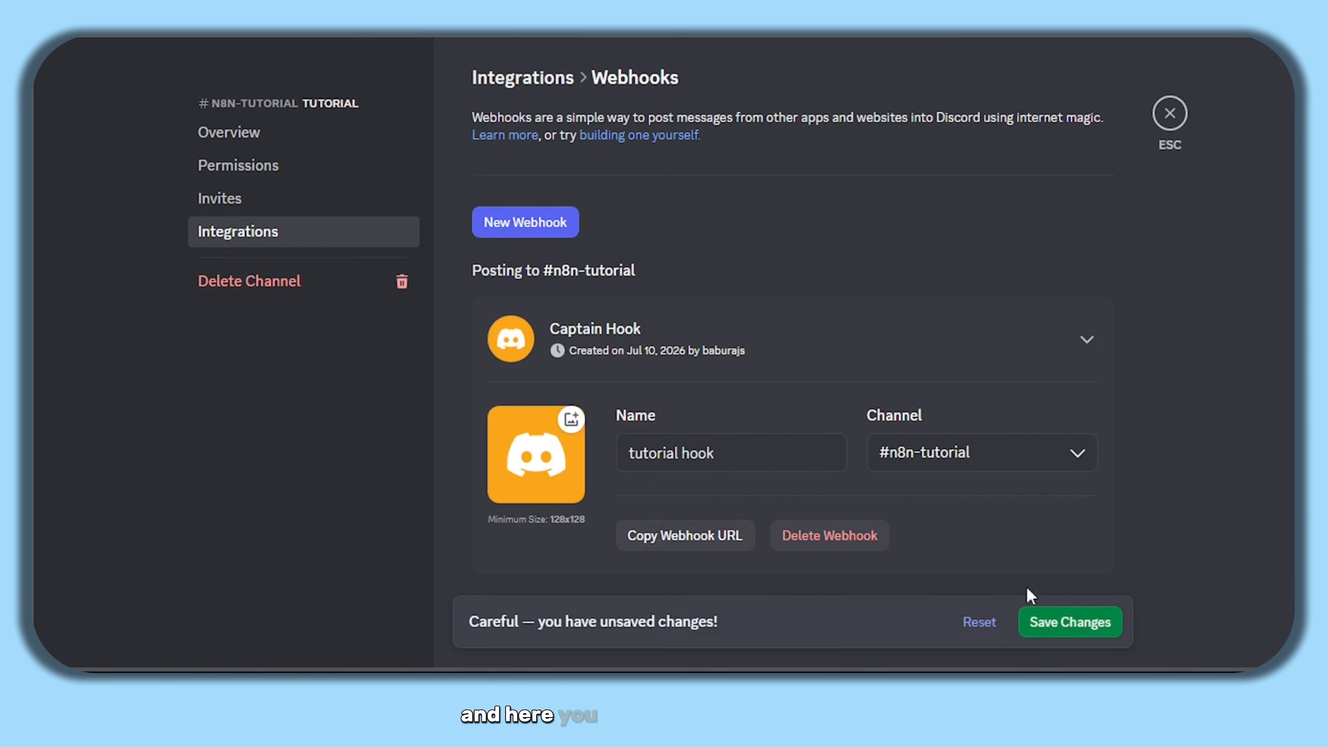
{"action": "left_click", "coordinate": [1073, 636]}
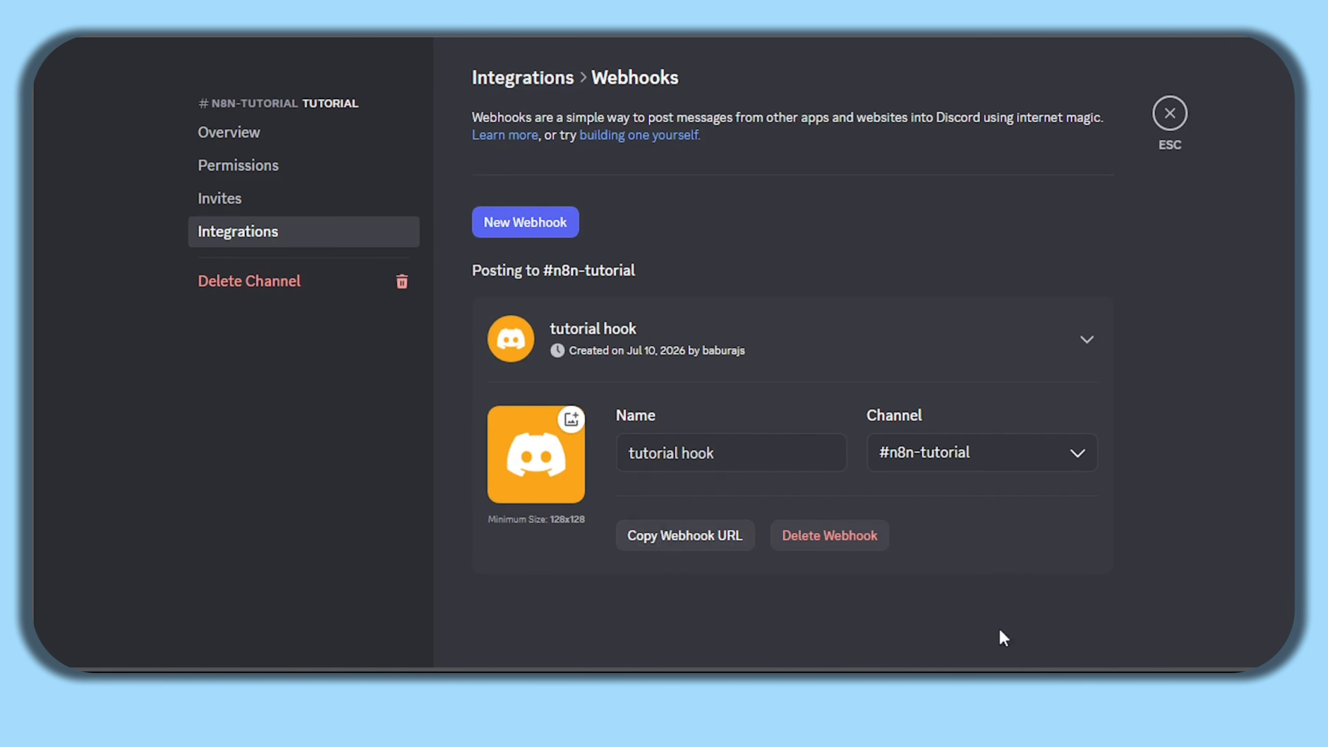
{"action": "left_click", "coordinate": [692, 549]}
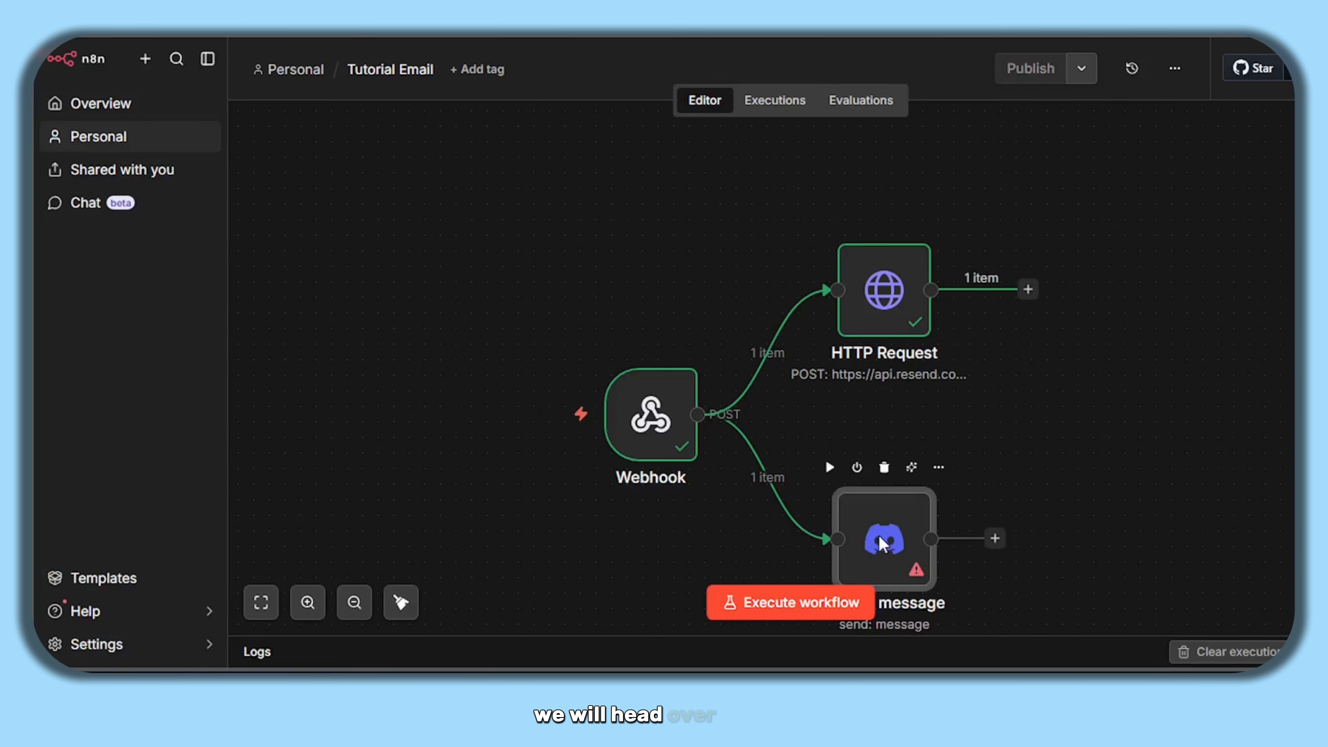
- Set the Discord node's Connection Type to Webhook
{"action": "double_click", "coordinate": [881, 544]}
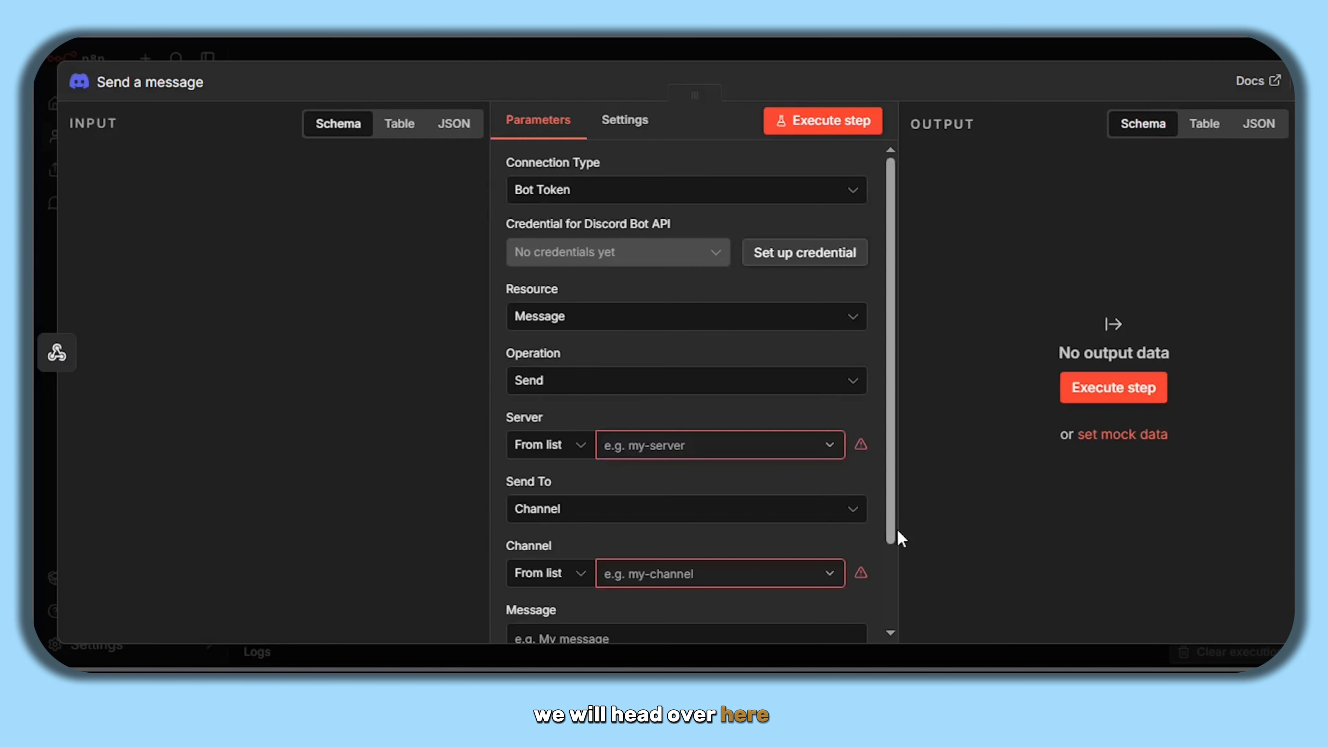
{"action": "left_click", "coordinate": [669, 193]}
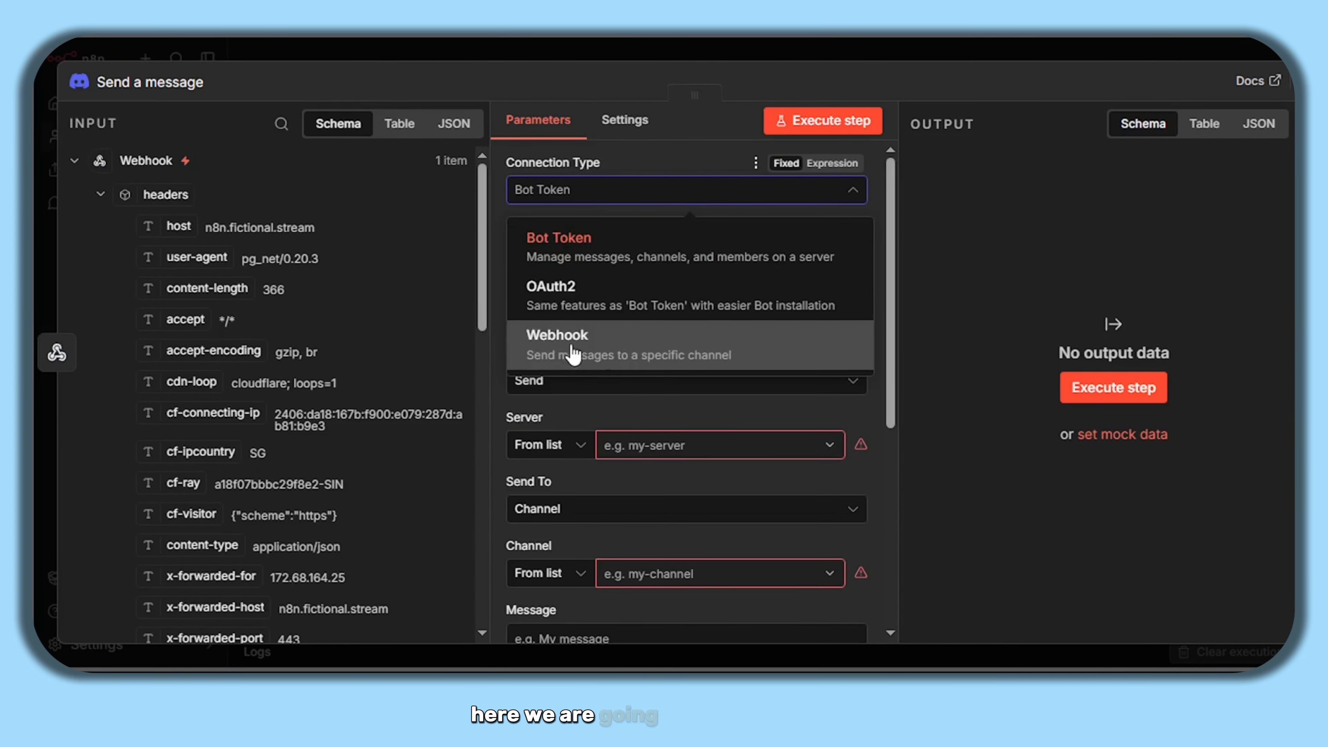
{"action": "left_click", "coordinate": [669, 360]}
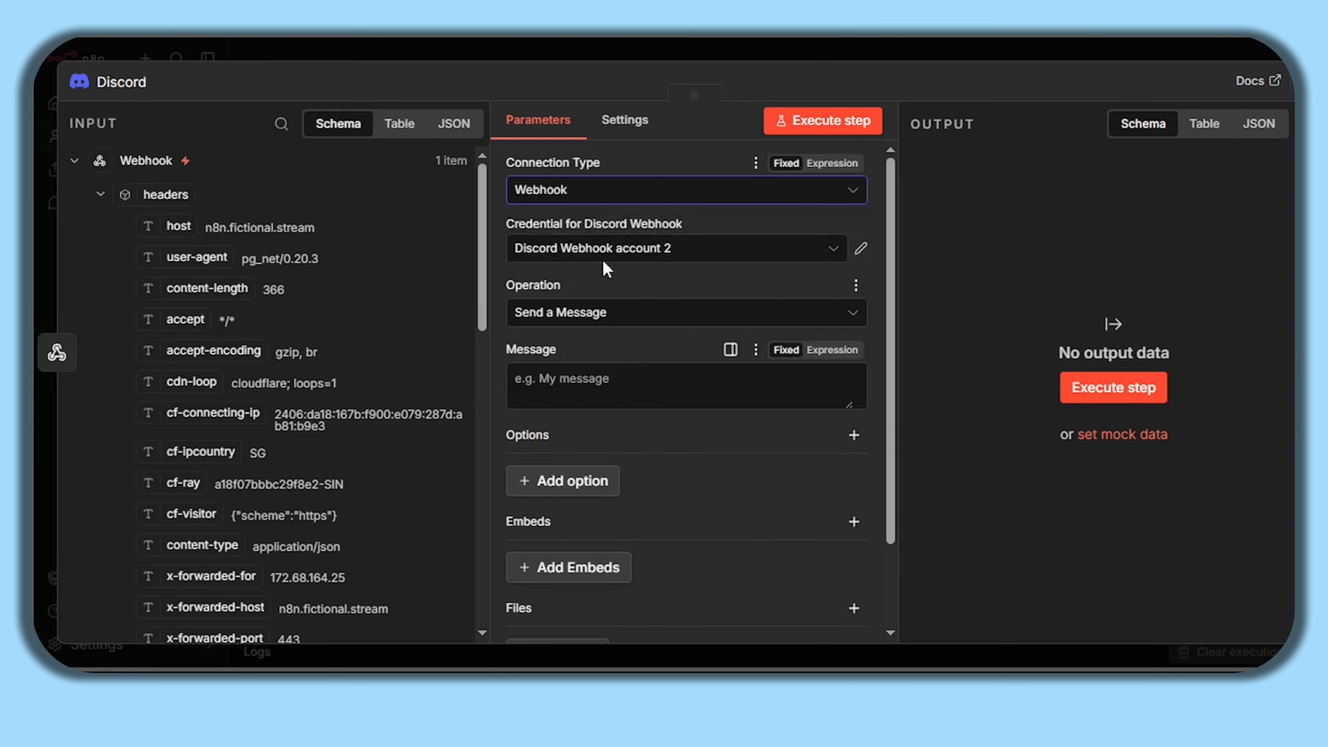
{"action": "left_click", "coordinate": [570, 189]}
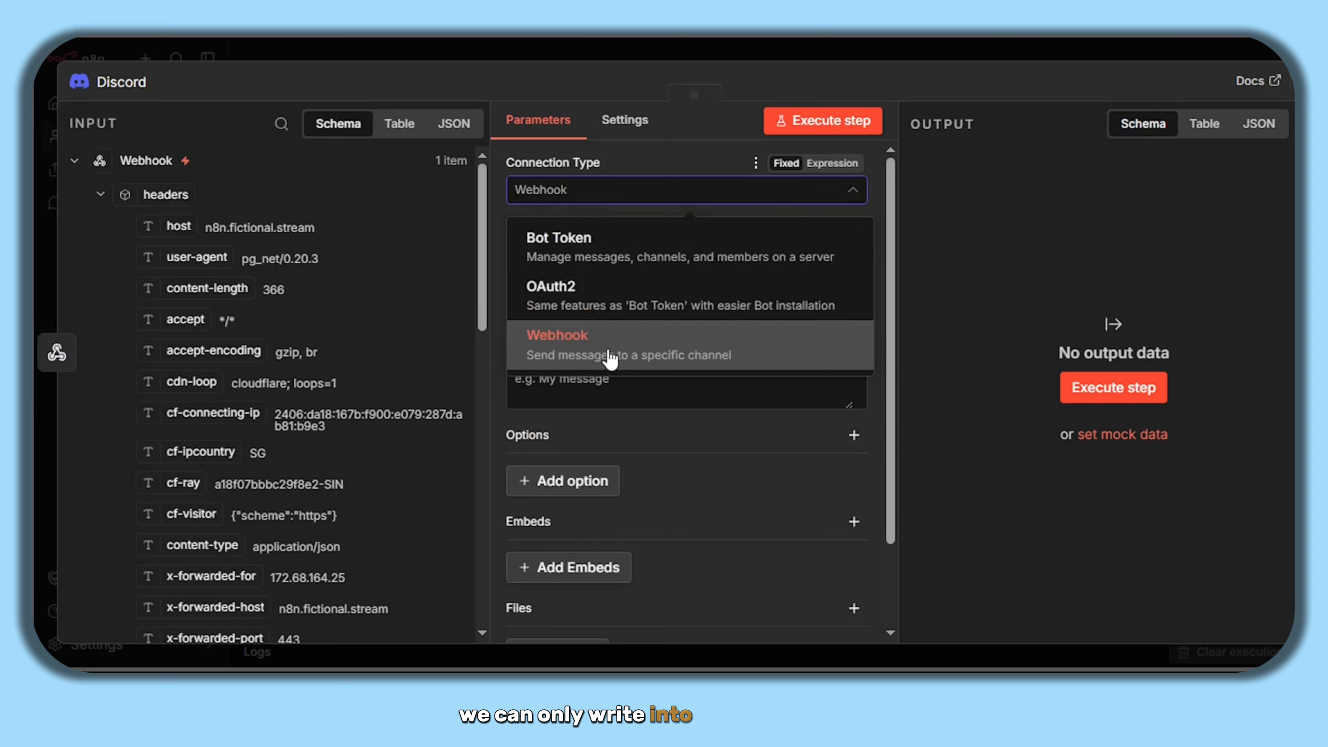
{"action": "left_click", "coordinate": [605, 360]}
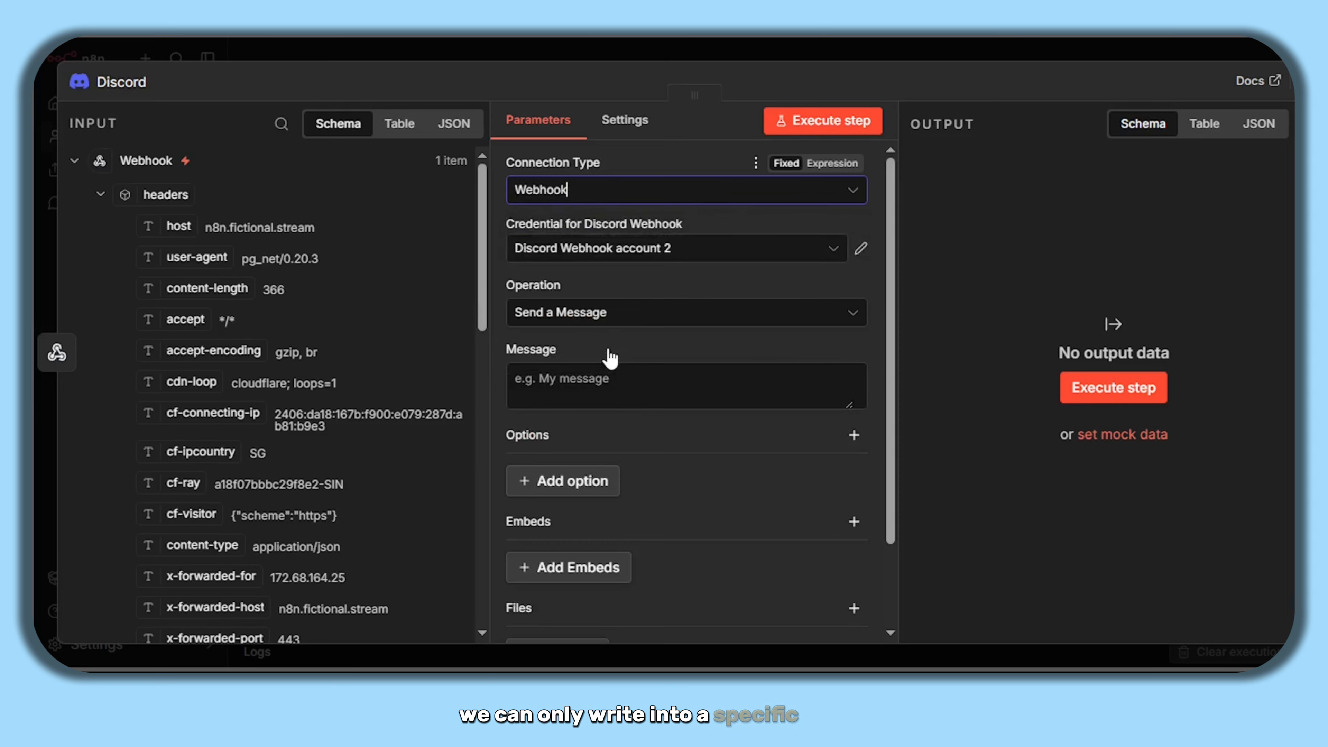
{"action": "left_click", "coordinate": [861, 251]}
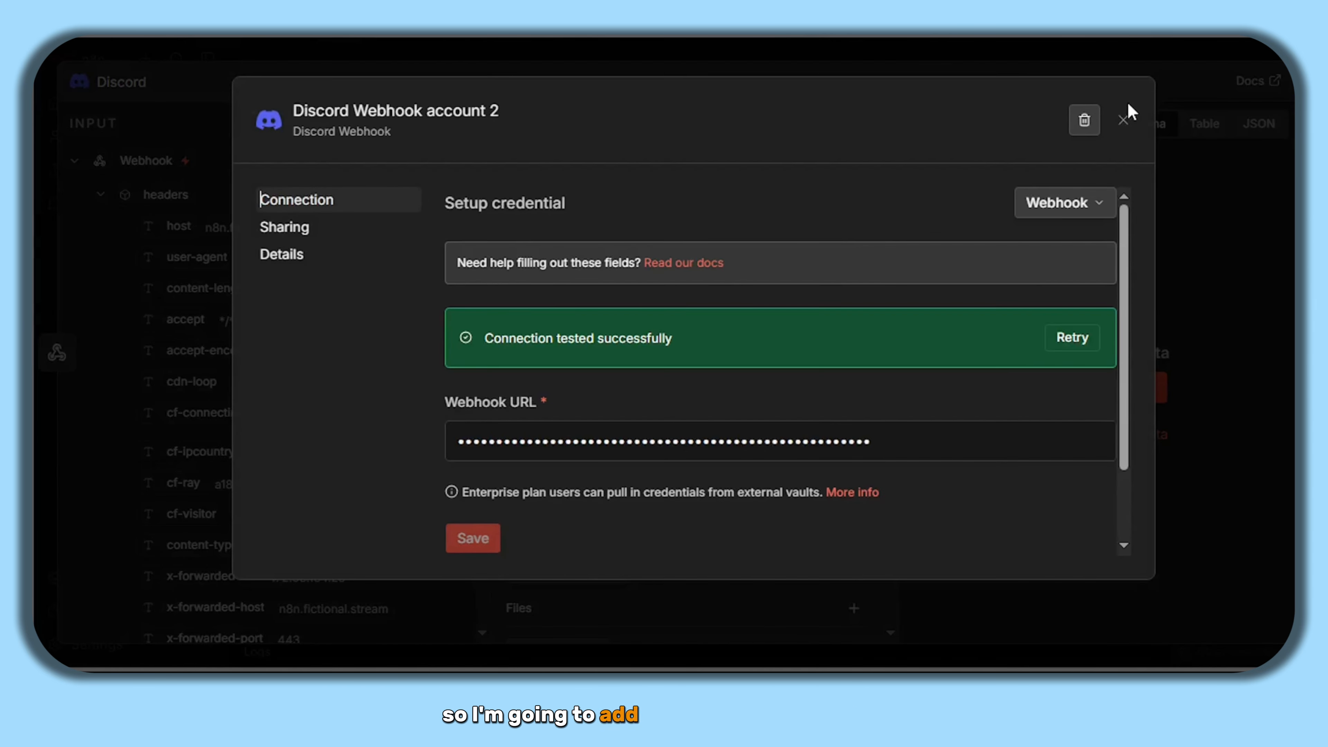
{"action": "left_click", "coordinate": [1124, 120]}
- Create a new Discord webhook credential with the pasted webhook URL and save it
{"action": "left_click", "coordinate": [817, 236]}
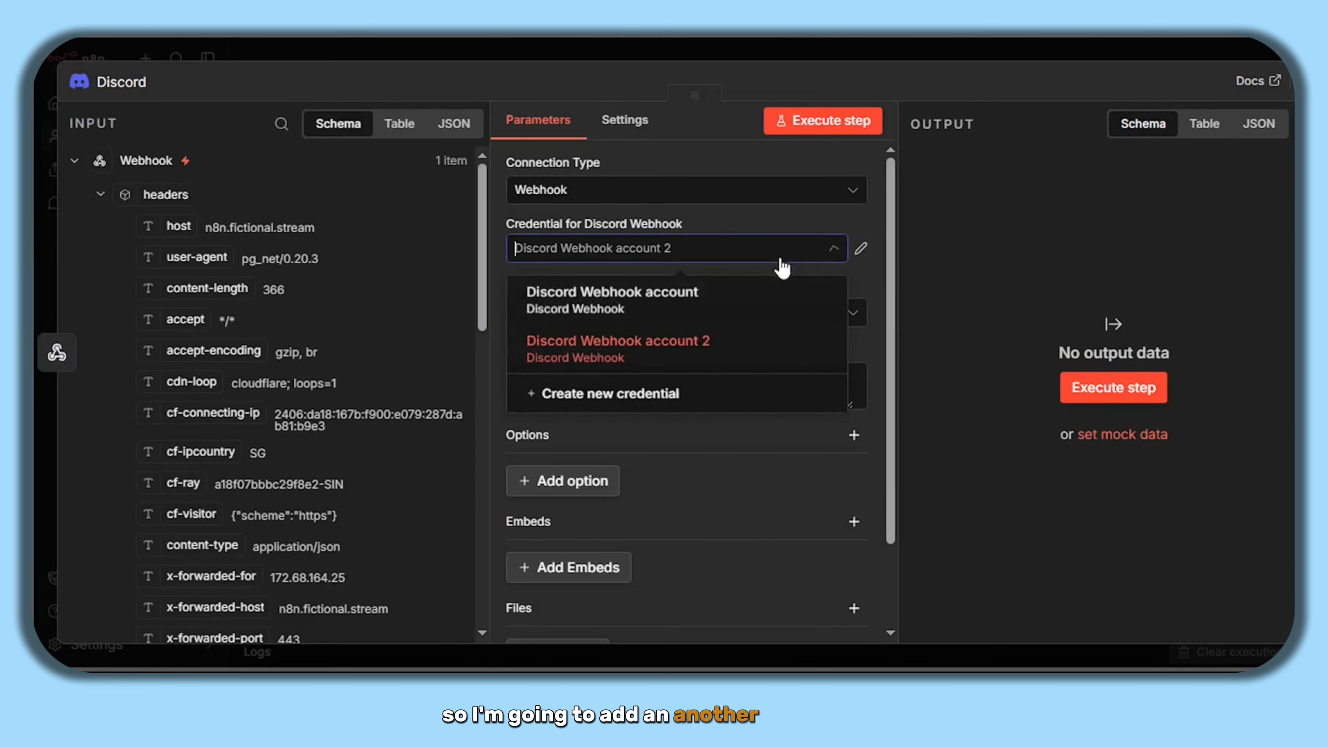
{"action": "left_click", "coordinate": [629, 399]}
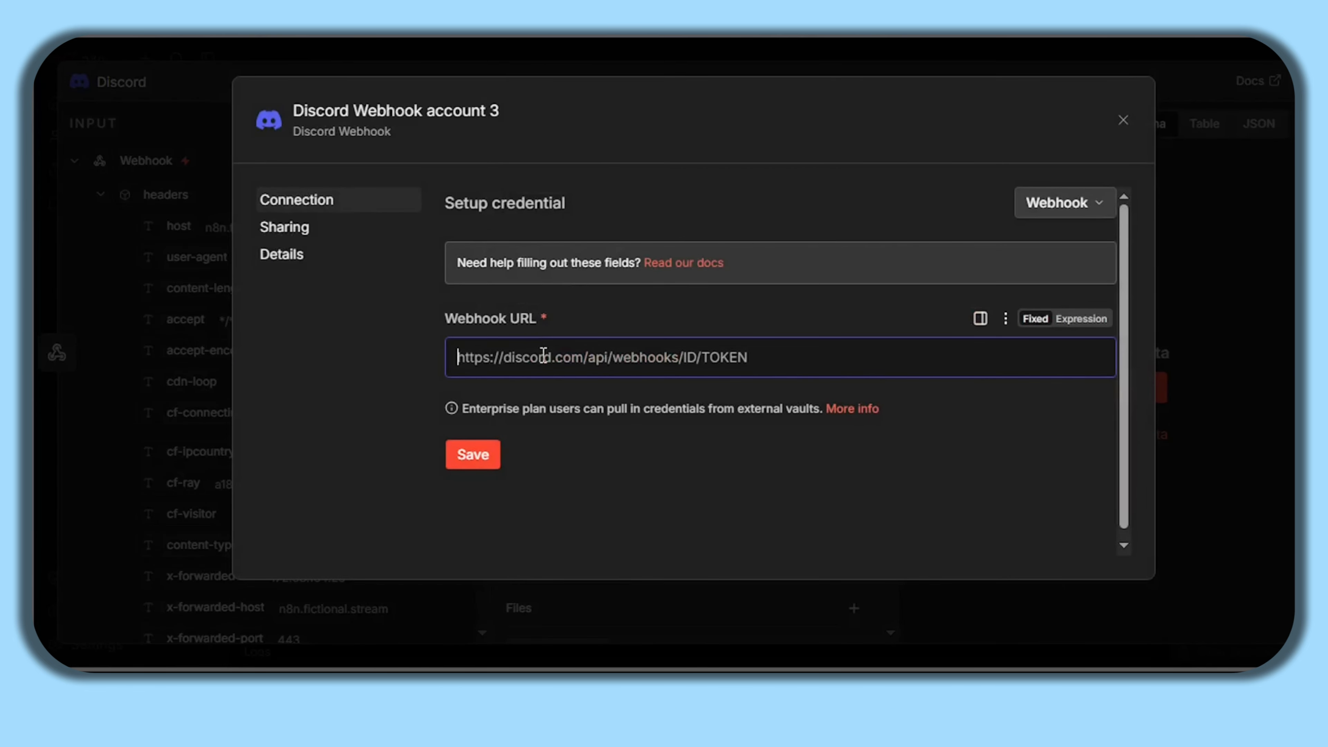
{"action": "key", "text": "ctrl+v"}
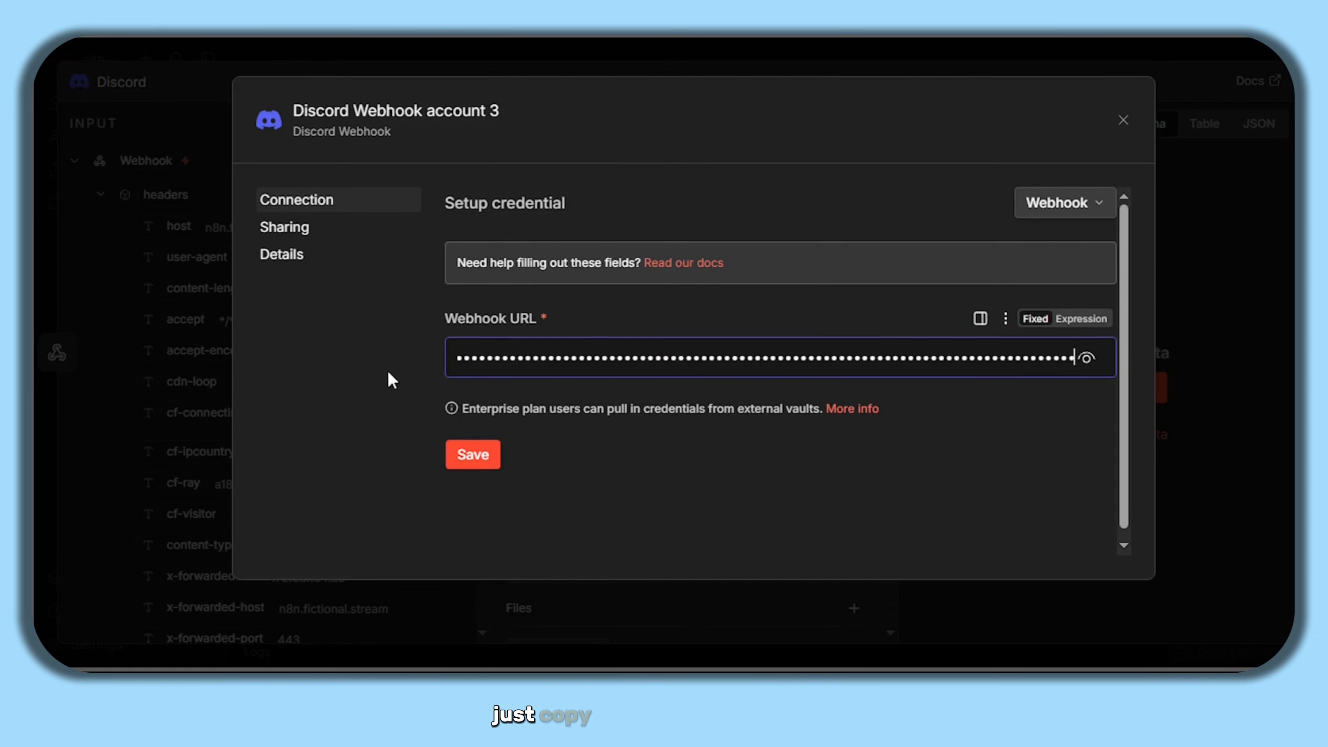
{"action": "left_click", "coordinate": [387, 368]}
{"action": "left_click", "coordinate": [470, 458]}
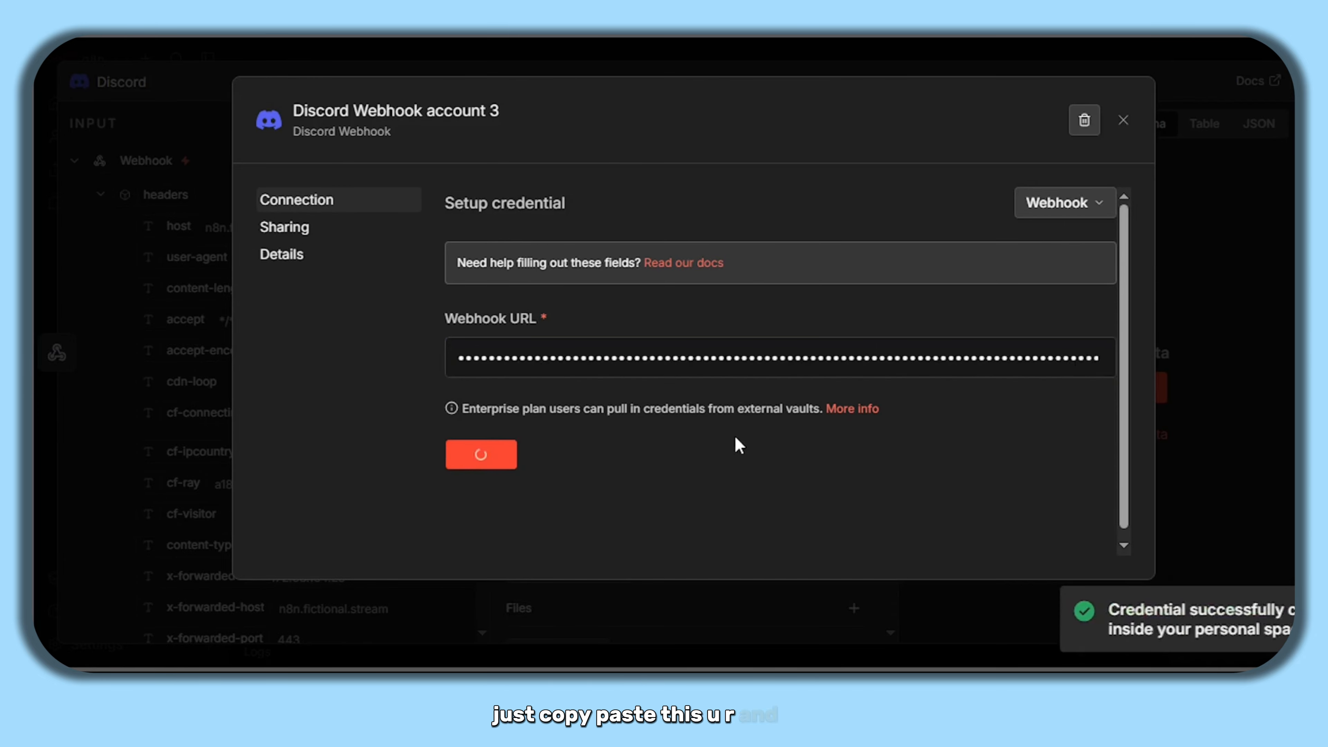
{"action": "left_click", "coordinate": [1123, 119]}
- Start the Discord message with 'New Lead' followed by the webhook record's id
{"action": "scroll", "coordinate": [680, 325], "scroll_direction": "down", "scroll_amount": 2}
{"action": "left_click", "coordinate": [654, 295]}
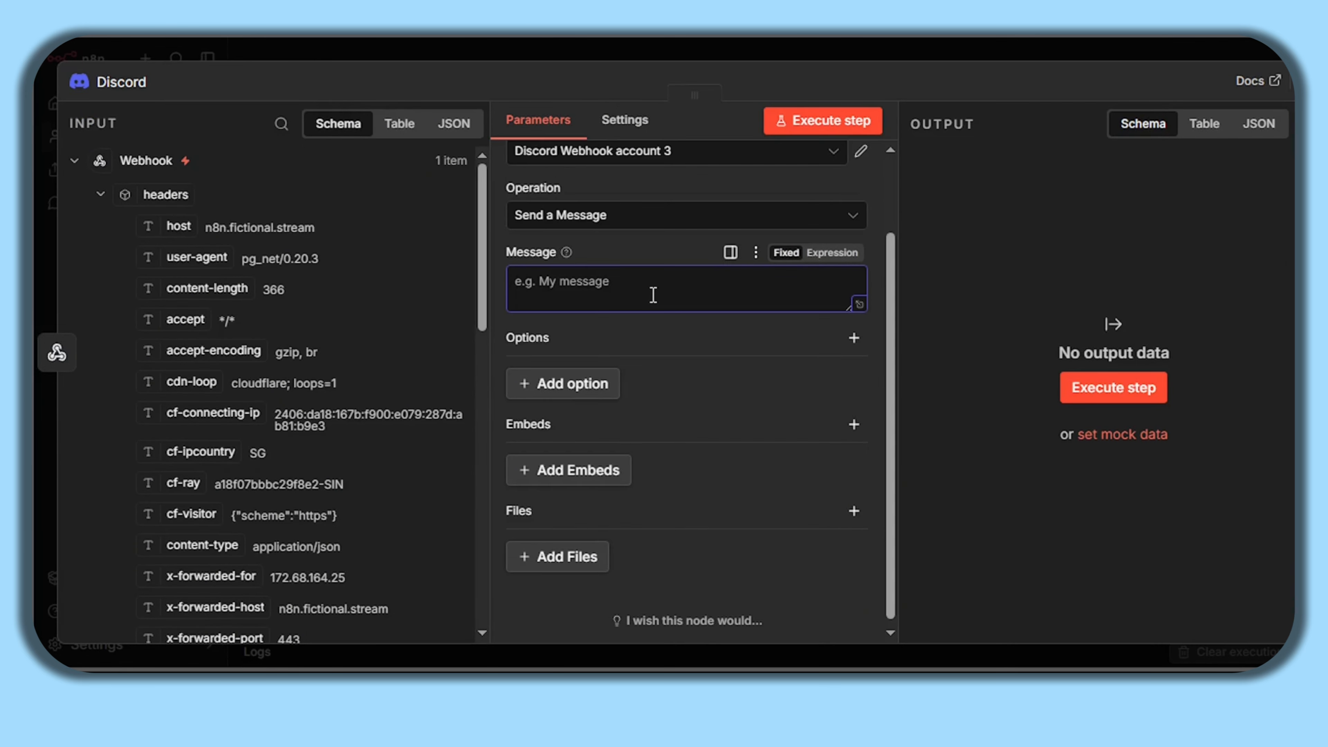
{"action": "scroll", "coordinate": [289, 298], "scroll_direction": "down", "scroll_amount": 10}
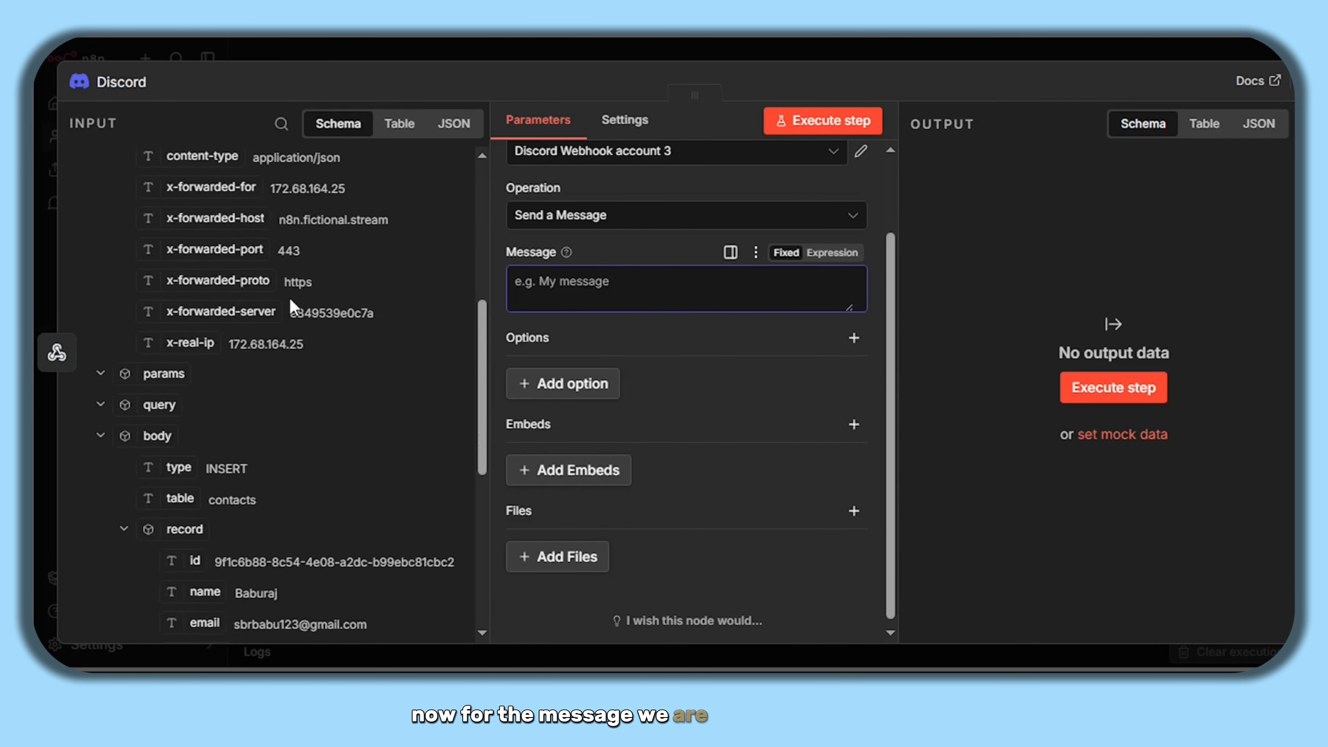
{"action": "scroll", "coordinate": [291, 300], "scroll_direction": "down", "scroll_amount": 5}
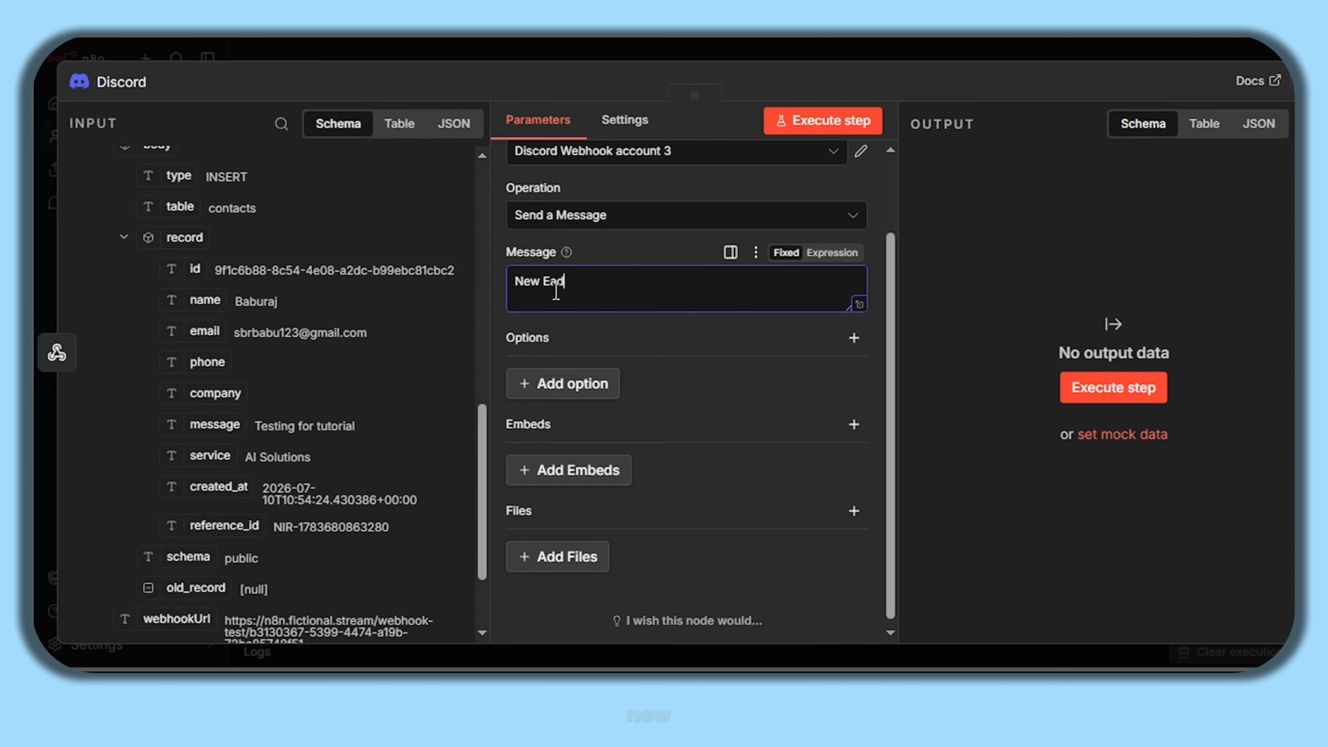
{"action": "key", "text": "BackSpace"}
{"action": "type", "text": "Lead"}
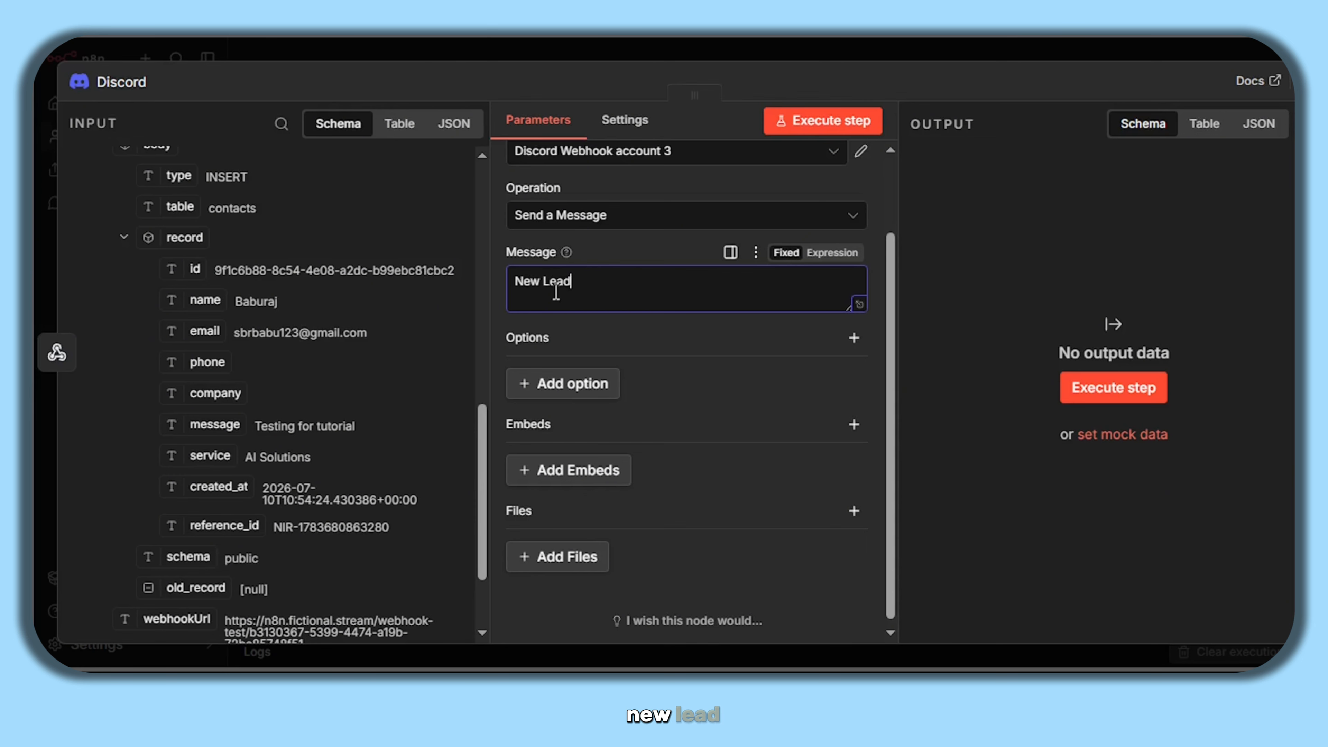
{"action": "key", "text": "Return"}
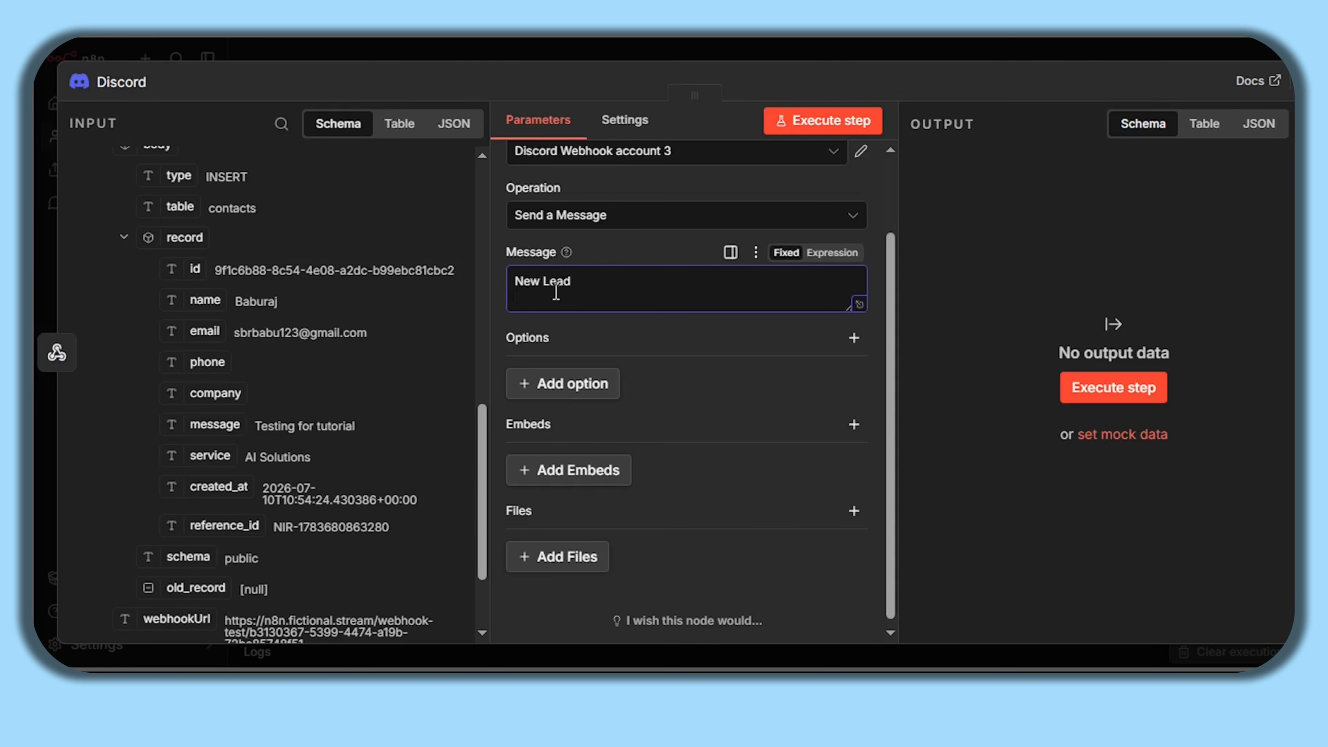
{"action": "key", "text": "Return"}
{"action": "left_click_drag", "start_coordinate": [194, 269], "coordinate": [540, 314]}
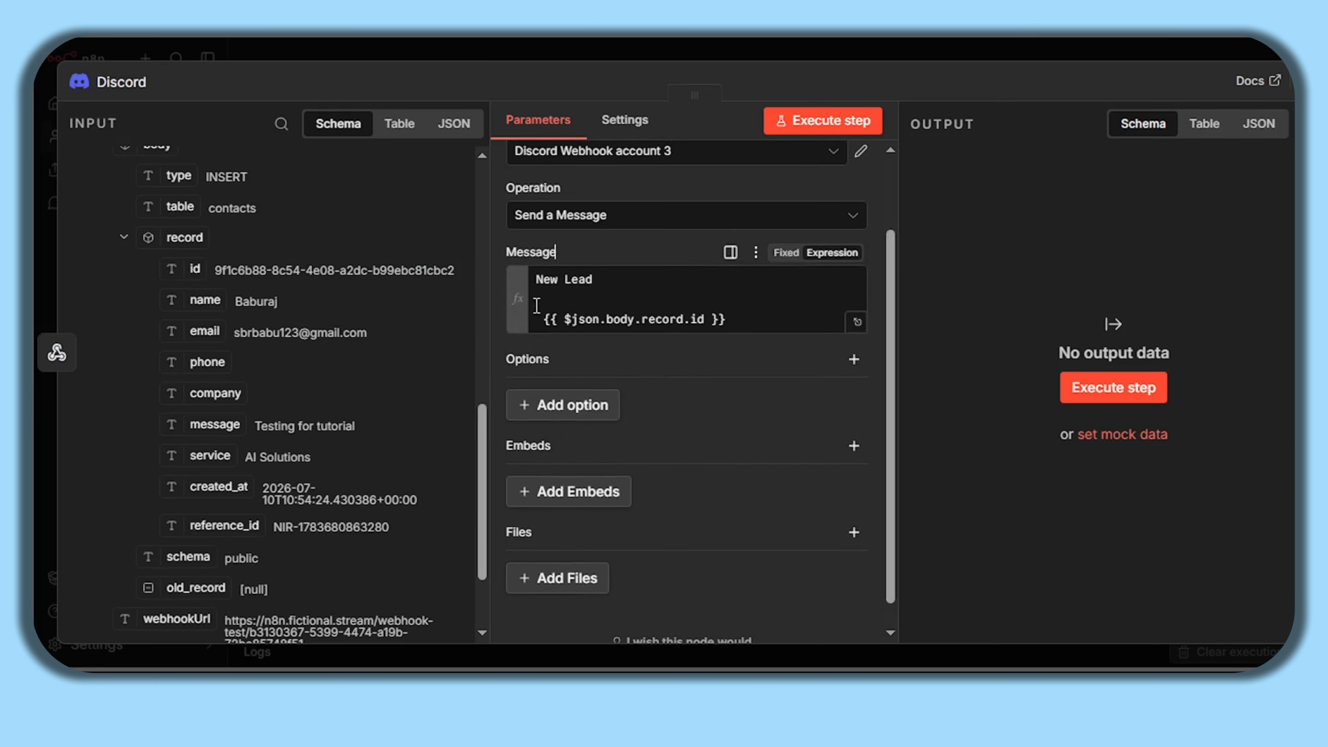
{"action": "left_click", "coordinate": [787, 325]}
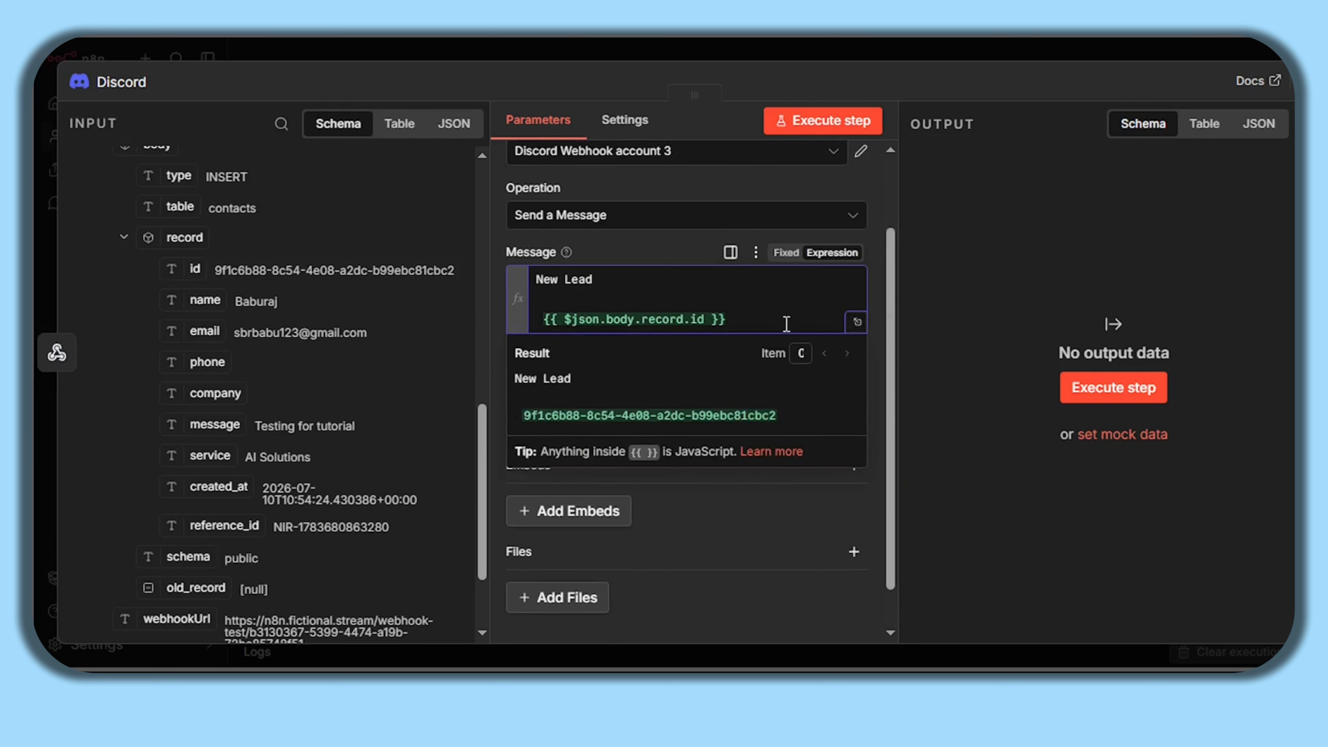
- Add Name and Email lines mapped to {{ $json.body.record.name }} and {{ $json.body.record.email }}
{"action": "key", "text": "Return"}
{"action": "key", "text": "Return"}
{"action": "type", "text": "Name"}
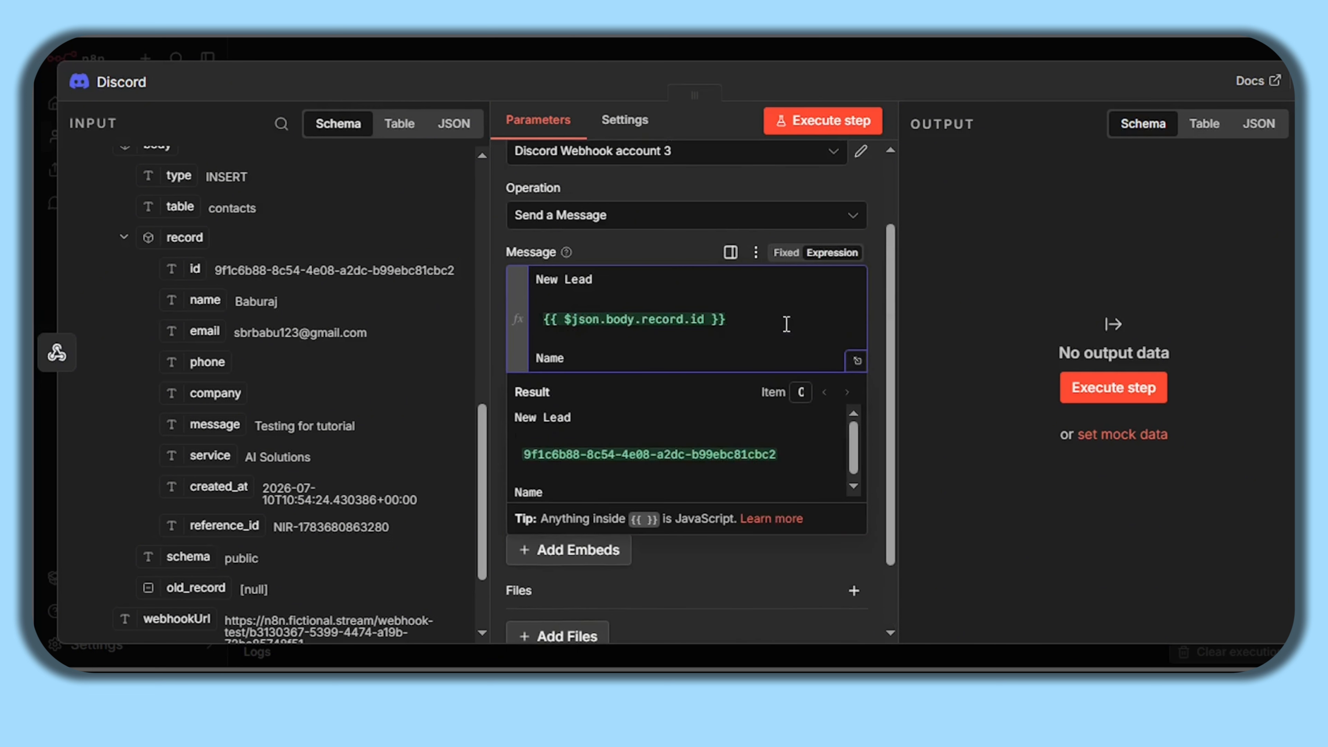
{"action": "type", "text": "::"}
{"action": "key", "text": "Return"}
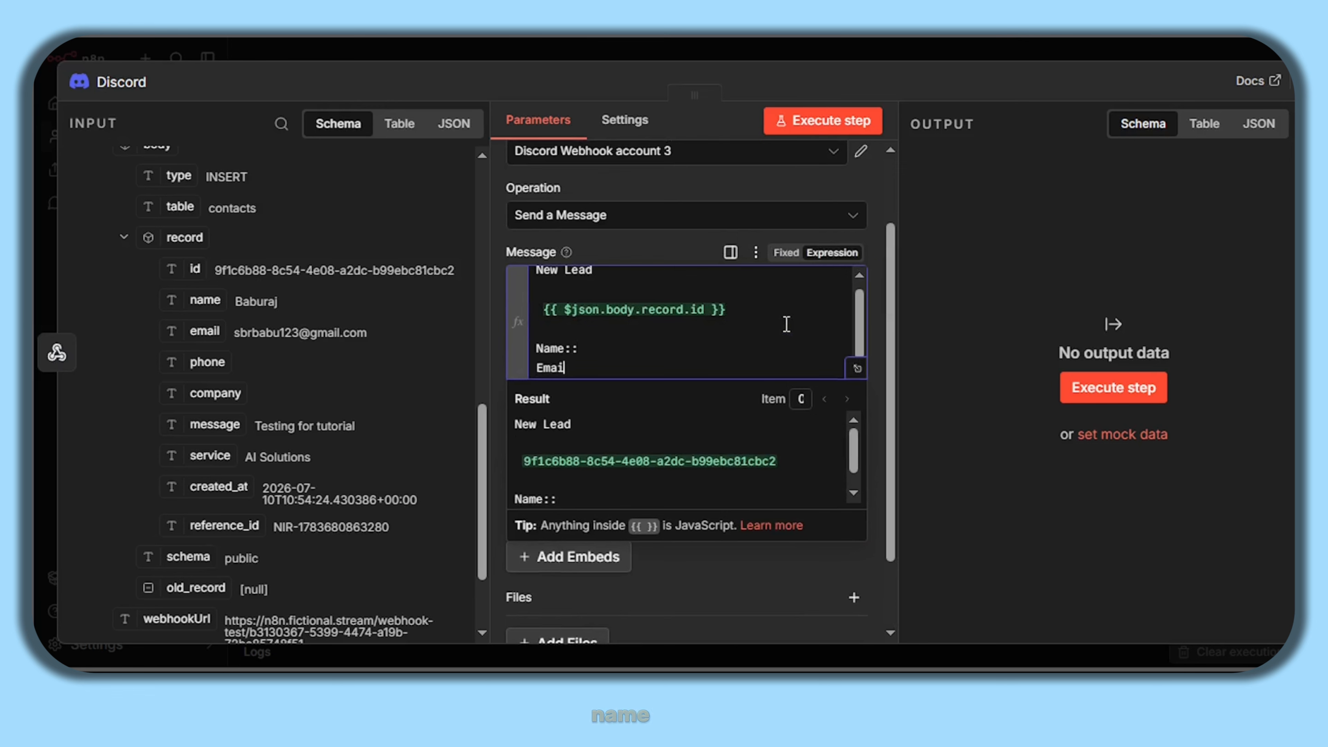
{"action": "type", "text": "Email::"}
{"action": "left_click_drag", "start_coordinate": [205, 300], "coordinate": [608, 347]}
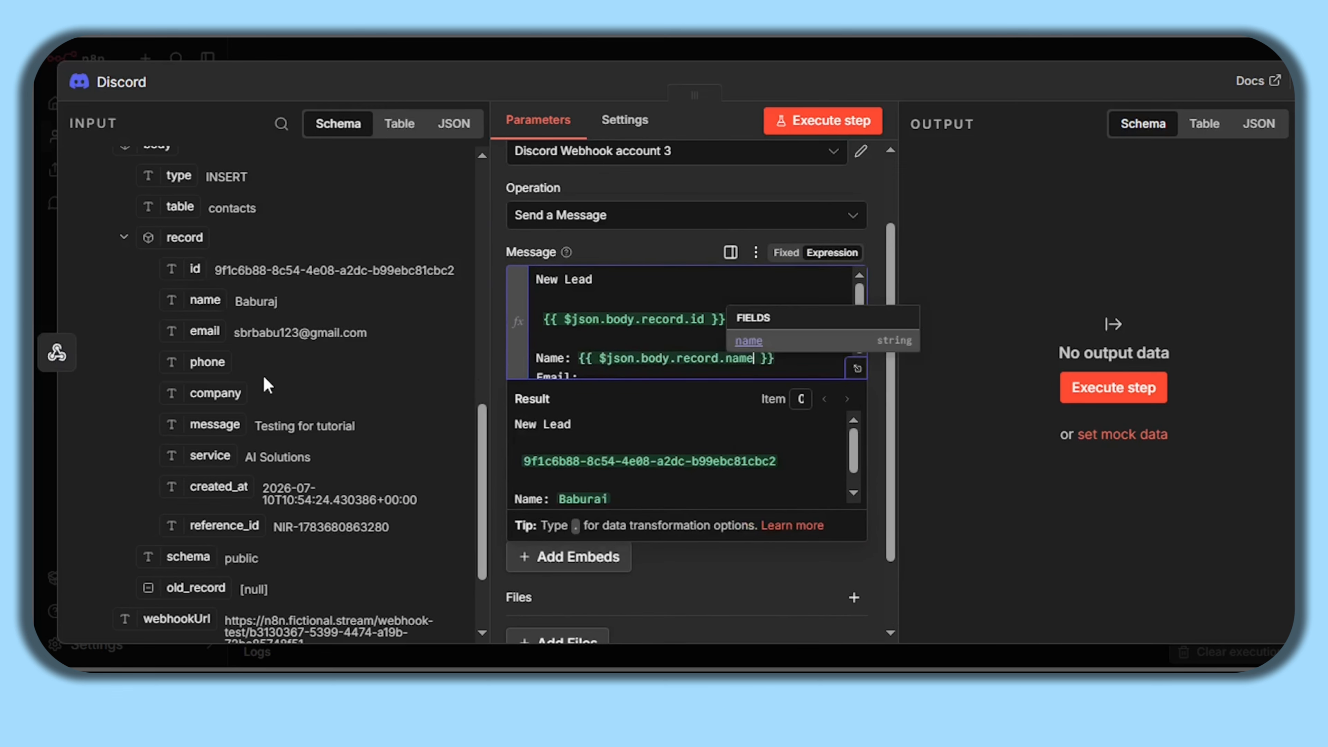
{"action": "left_click_drag", "start_coordinate": [262, 338], "coordinate": [603, 373]}
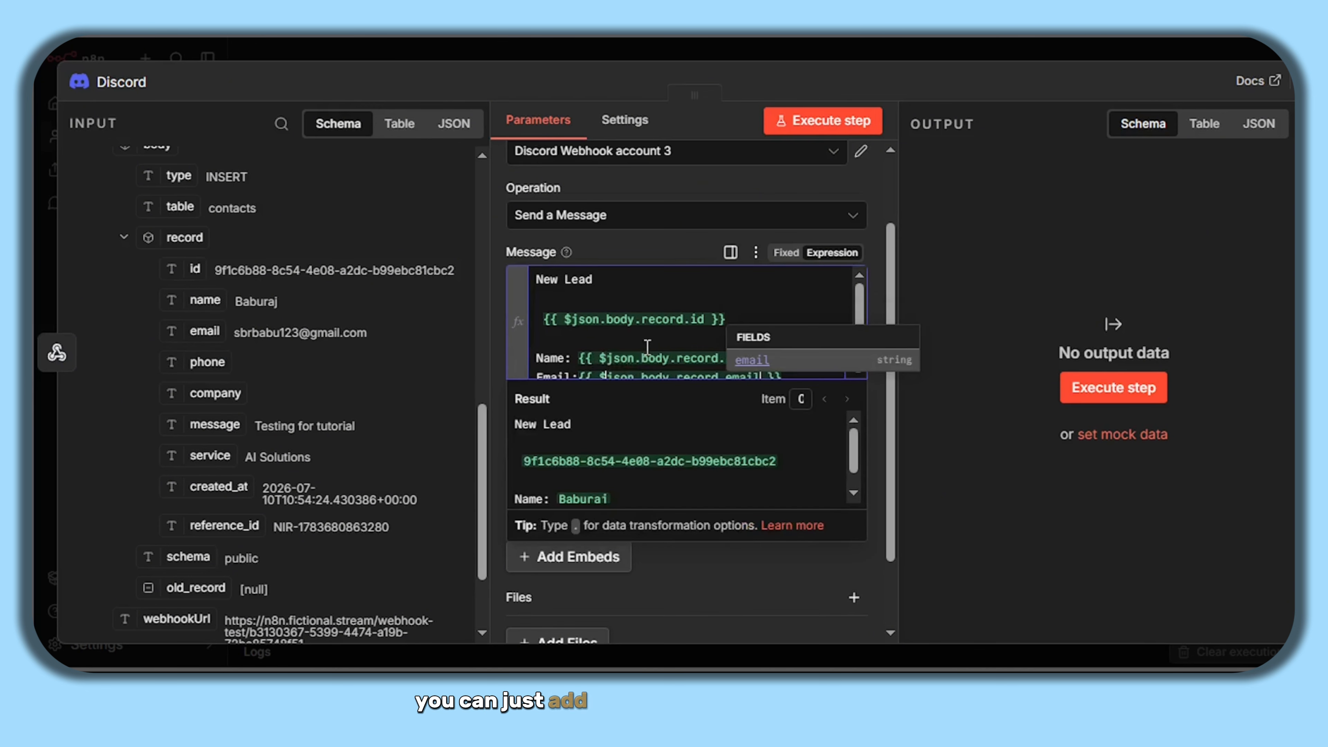
{"action": "left_click", "coordinate": [759, 337]}
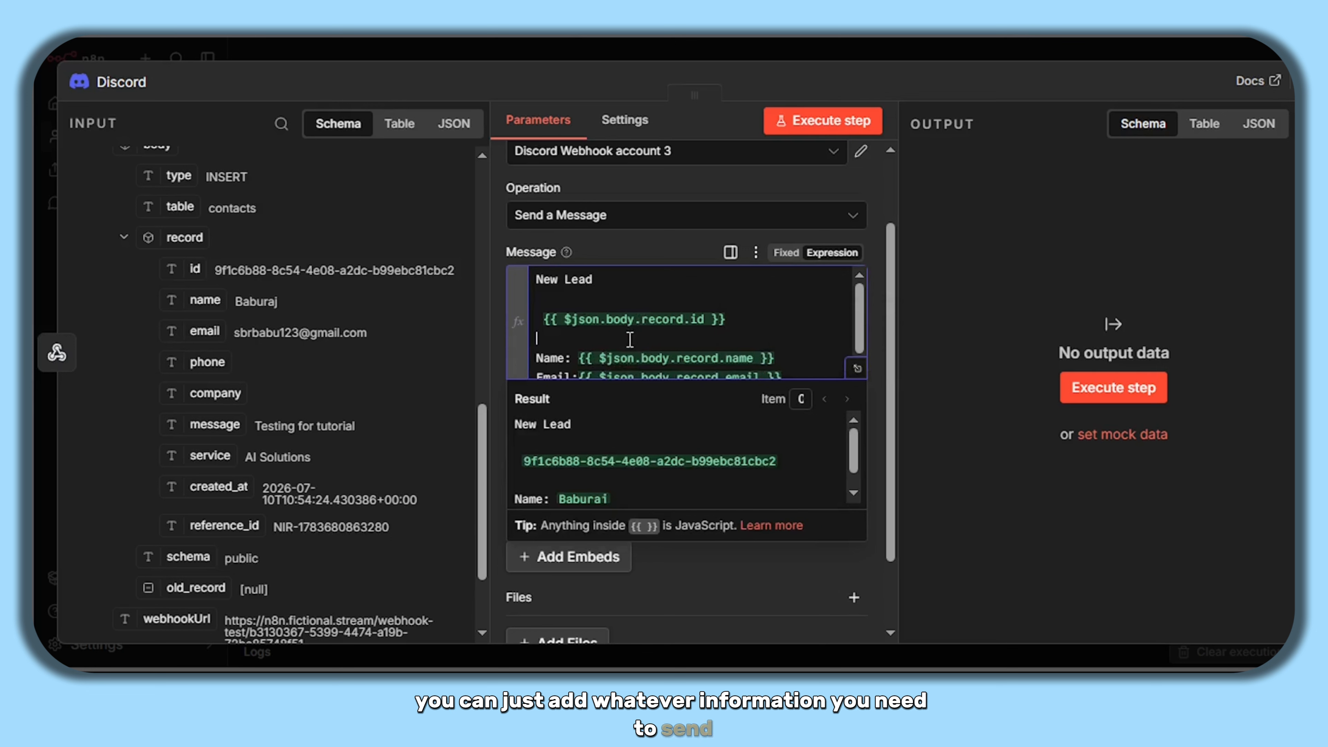
{"action": "left_click", "coordinate": [881, 250]}
{"action": "scroll", "coordinate": [881, 250], "scroll_direction": "down", "scroll_amount": 2}
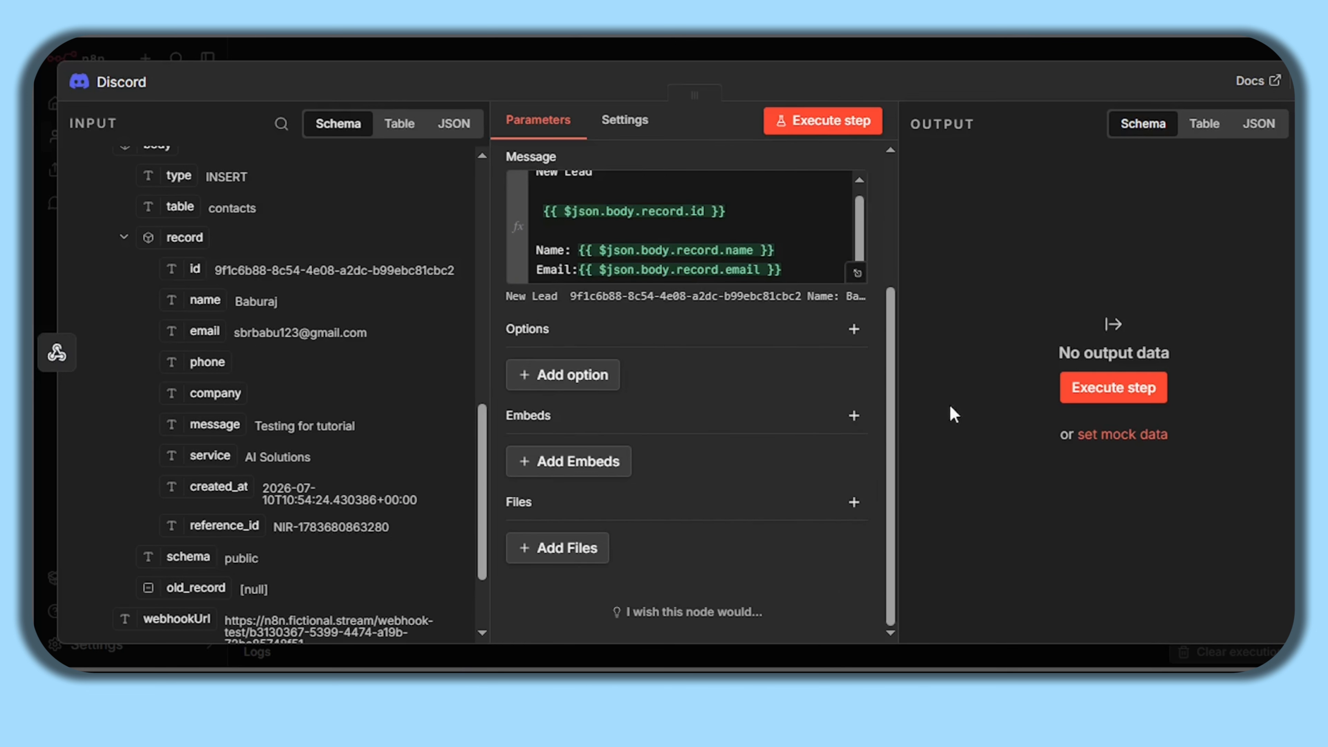
- Run the Discord node and check the New Lead message posted in #n8n-tutorial
{"action": "left_click", "coordinate": [1138, 400]}
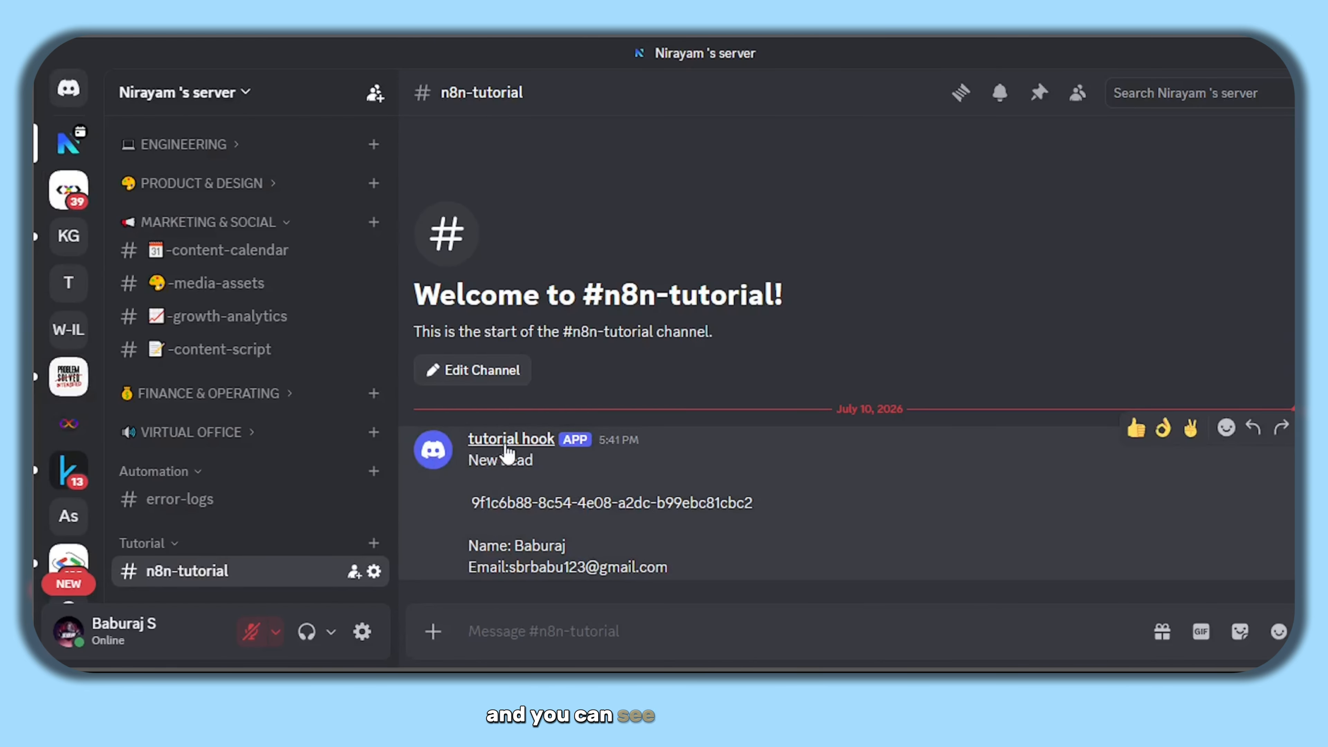
{"action": "left_click_drag", "start_coordinate": [705, 572], "coordinate": [485, 465]}
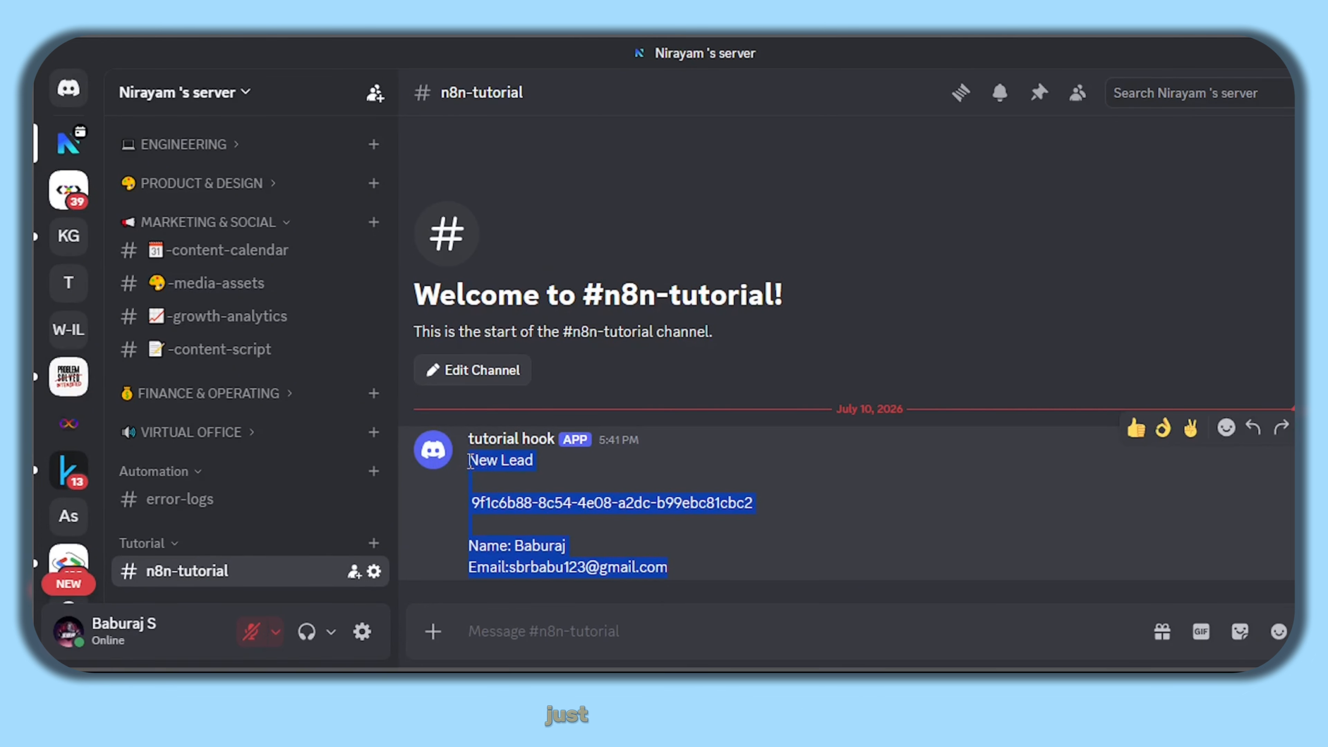
{"action": "left_click", "coordinate": [486, 465]}
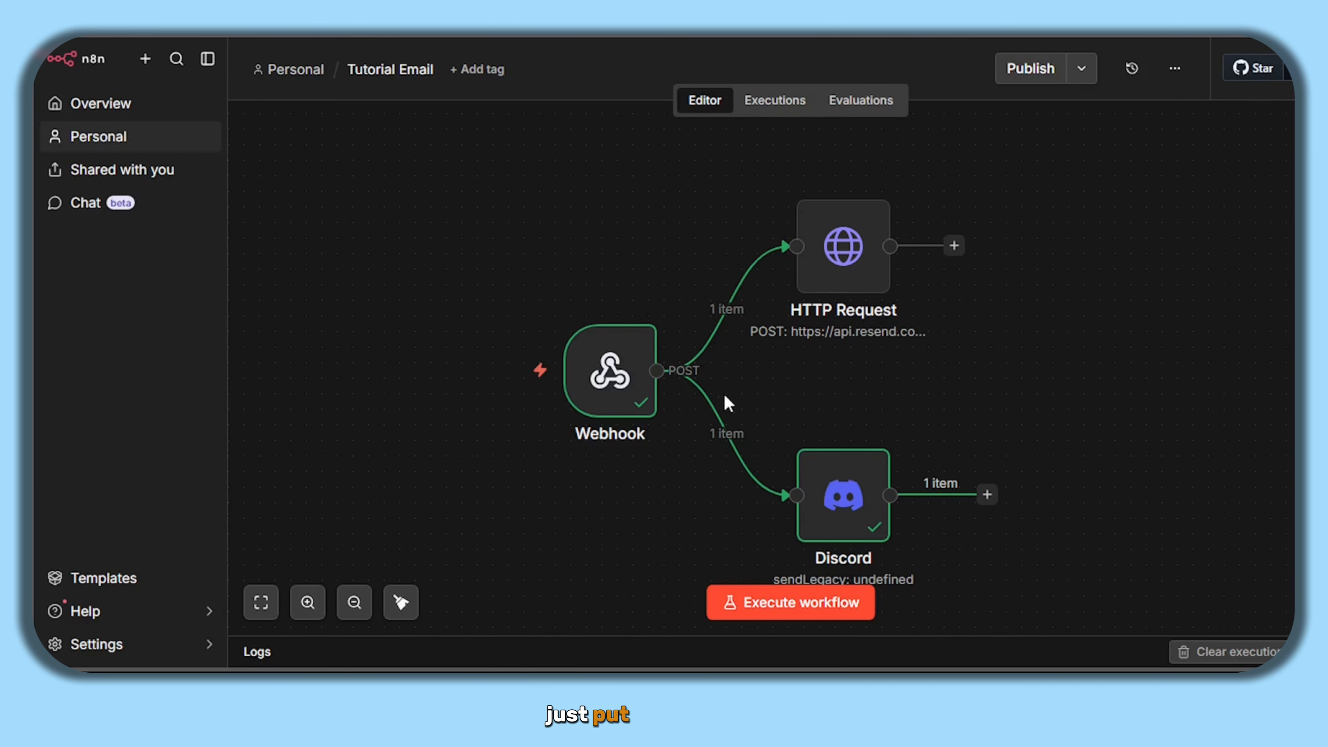
- Set the n8n workflow listening, then enter the full name, email and phone on the contact form
{"action": "left_click", "coordinate": [803, 603]}
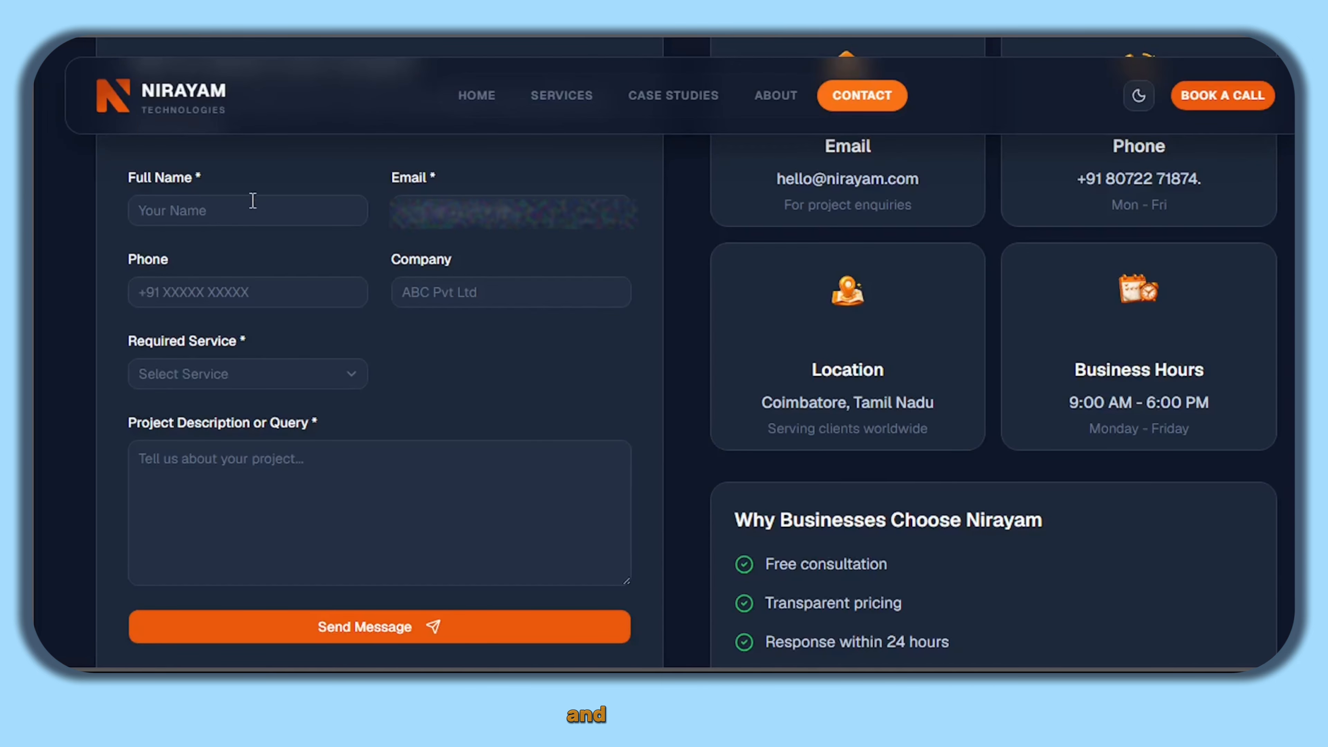
{"action": "left_click", "coordinate": [252, 198]}
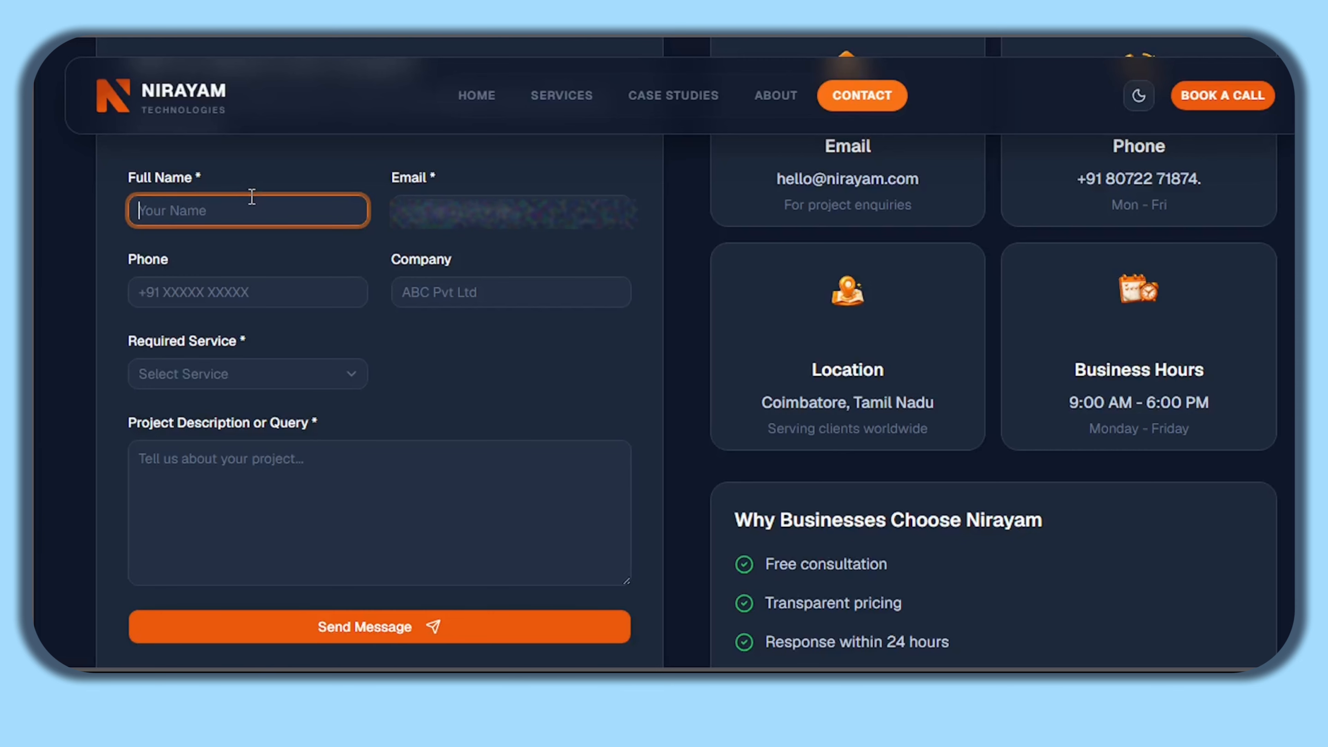
{"action": "key", "text": "Tab"}
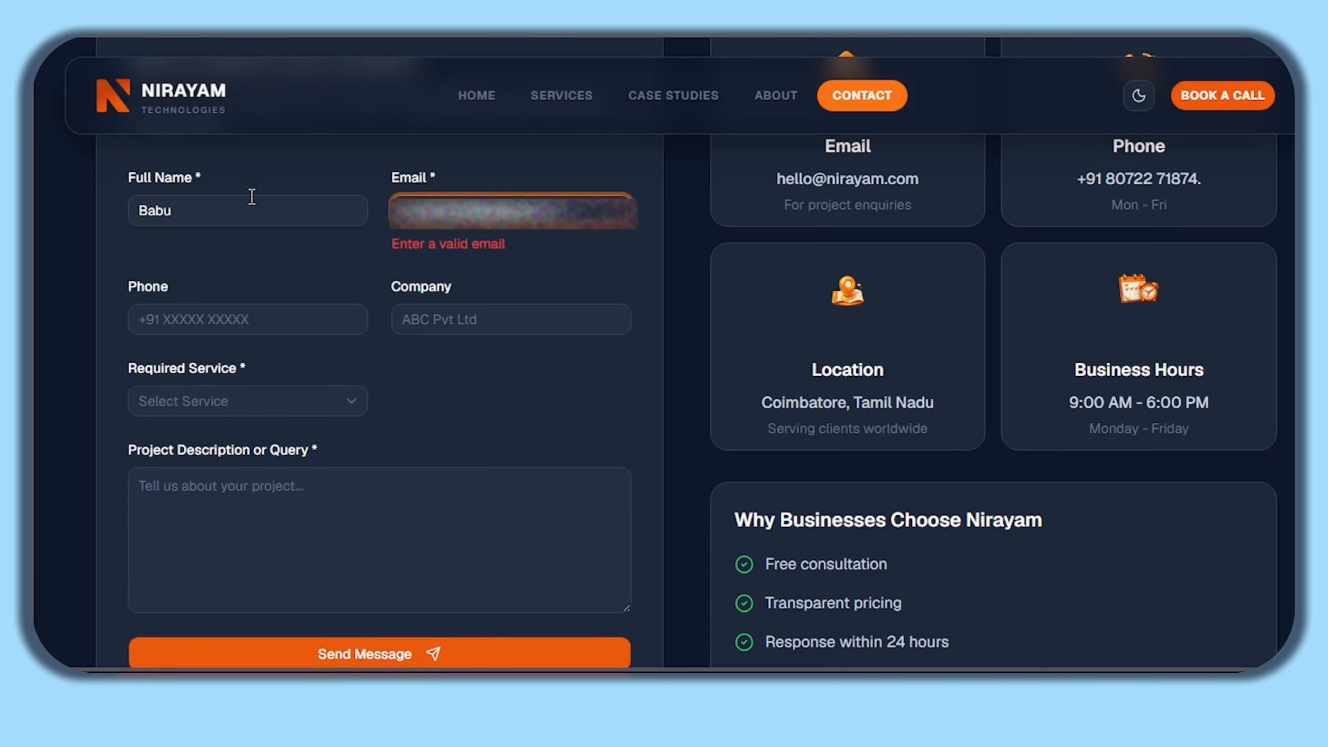
{"action": "key", "text": "Tab"}
{"action": "left_click", "coordinate": [180, 391]}
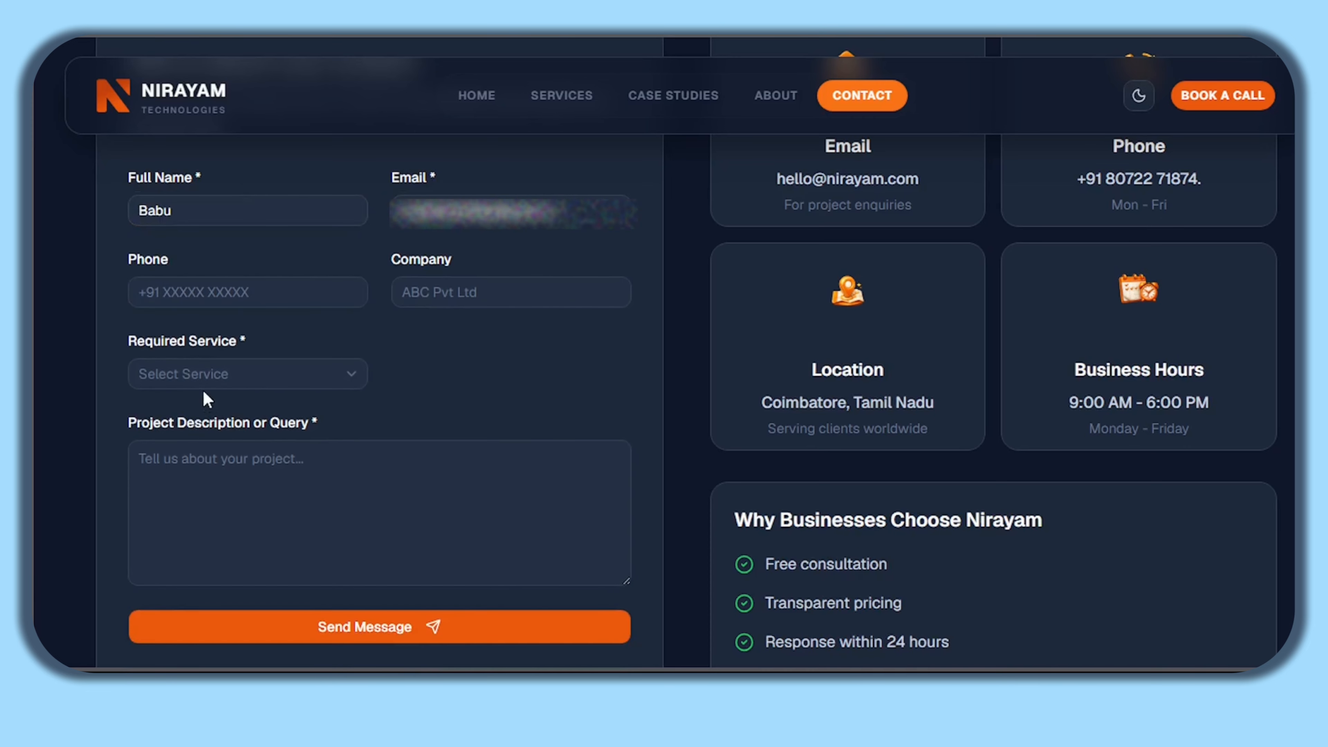
- Choose Mobile Applications, describe the project as 'Testng for tutorial' and send the form
{"action": "left_click", "coordinate": [225, 387]}
{"action": "left_click", "coordinate": [224, 402]}
{"action": "left_click", "coordinate": [237, 468]}
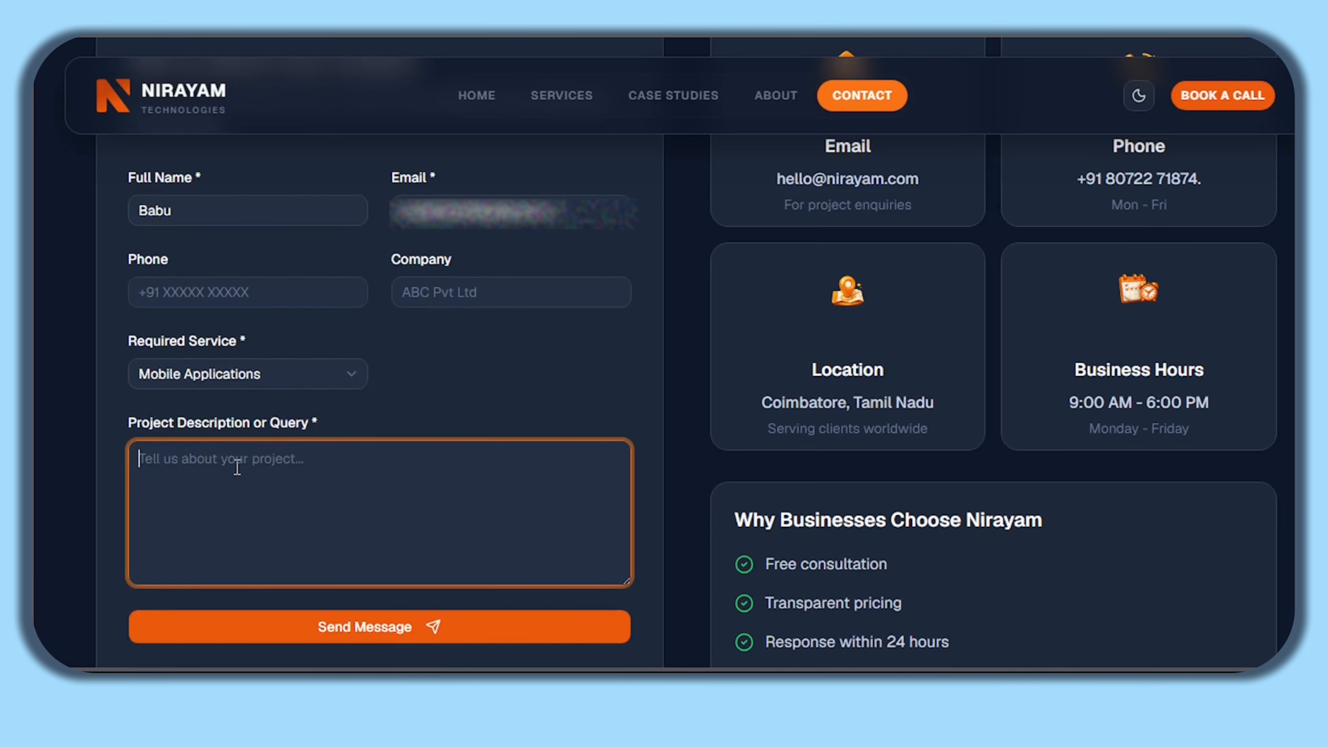
{"action": "type", "text": "T"}
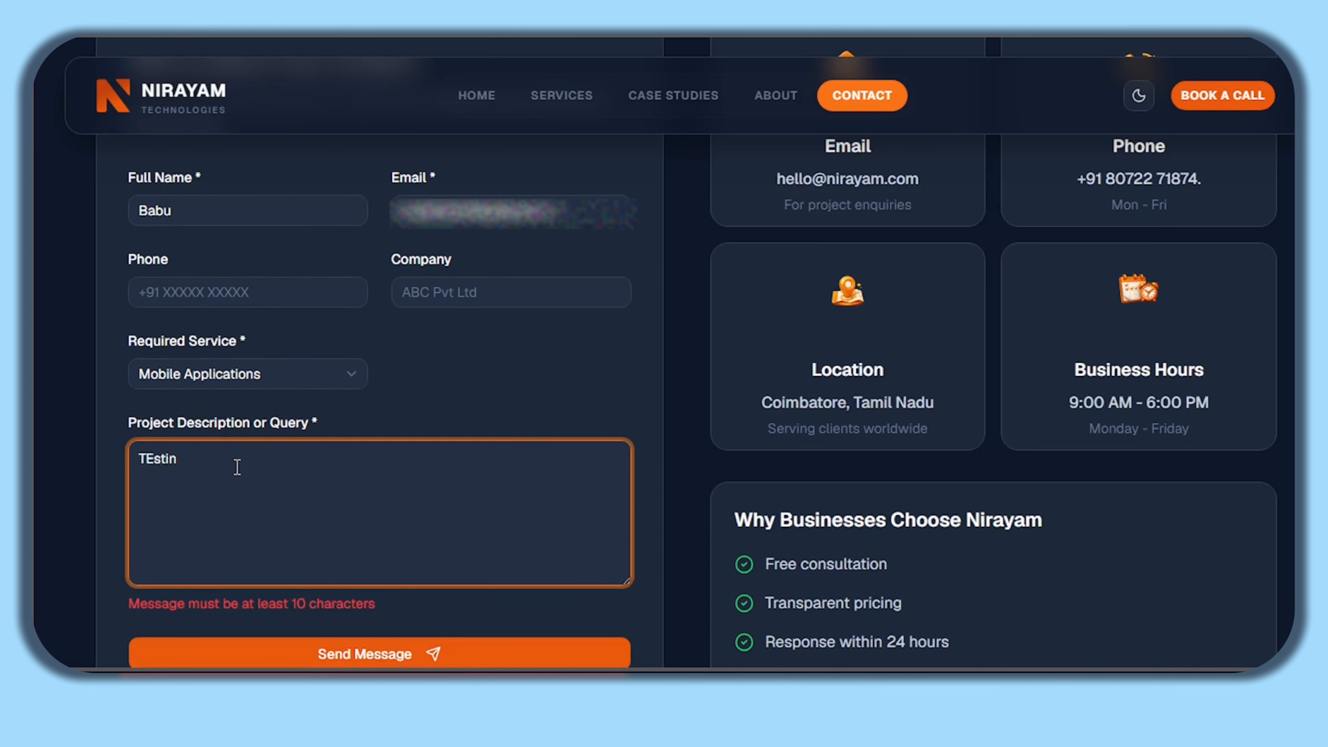
{"action": "type", "text": "estng for tutorial"}
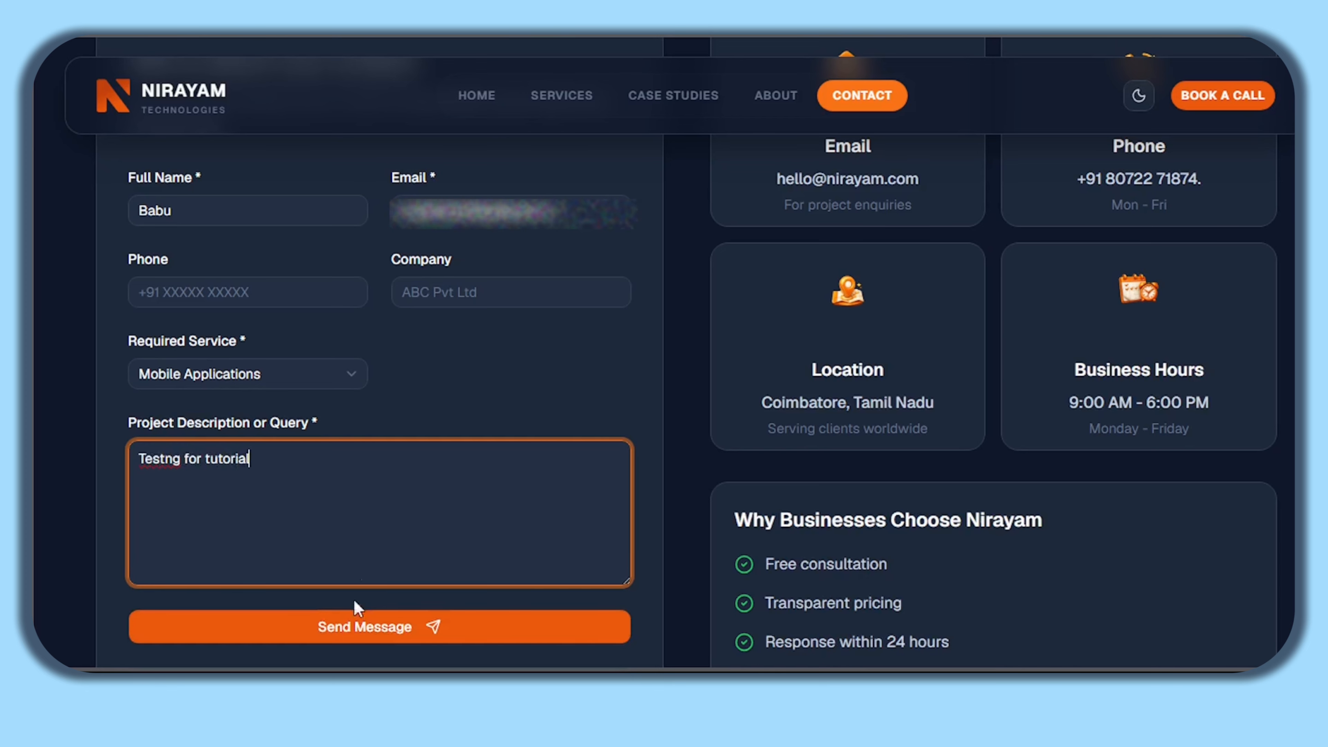
{"action": "left_click", "coordinate": [336, 636]}
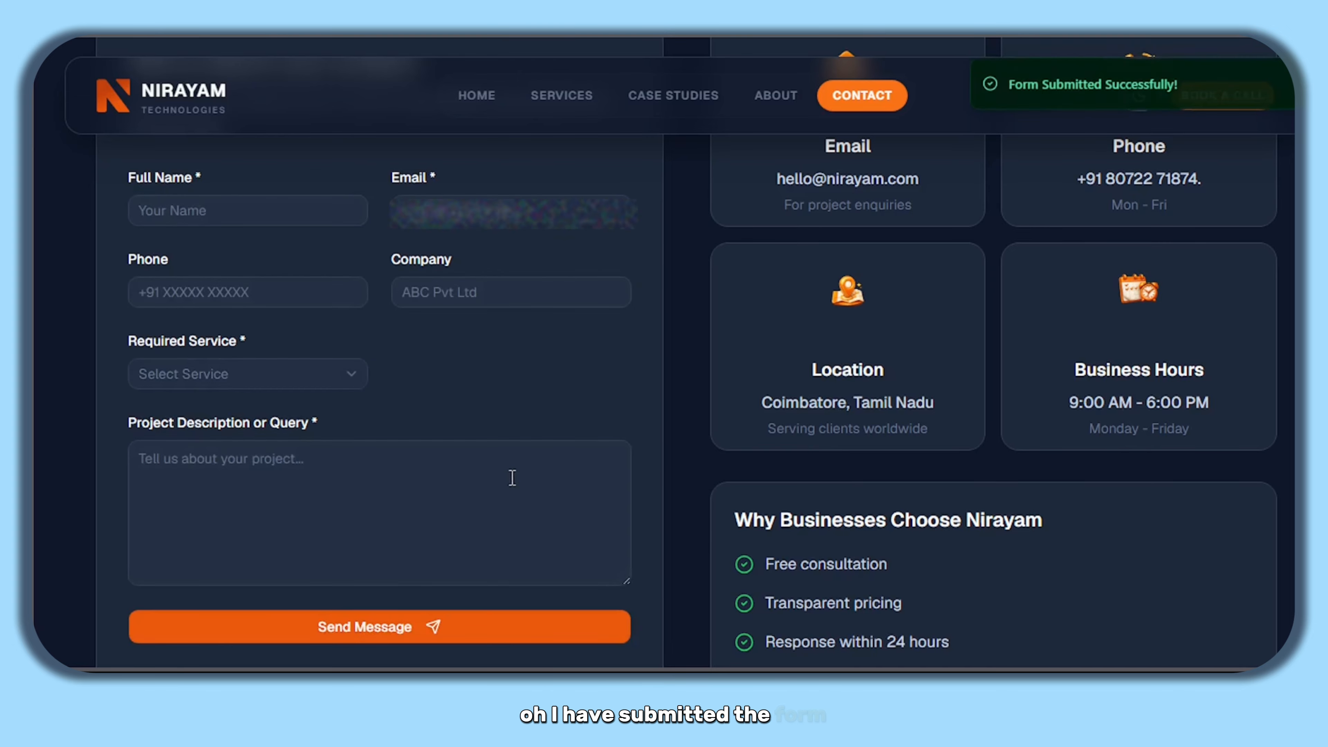
{"action": "scroll", "coordinate": [520, 465], "scroll_direction": "up", "scroll_amount": 2}
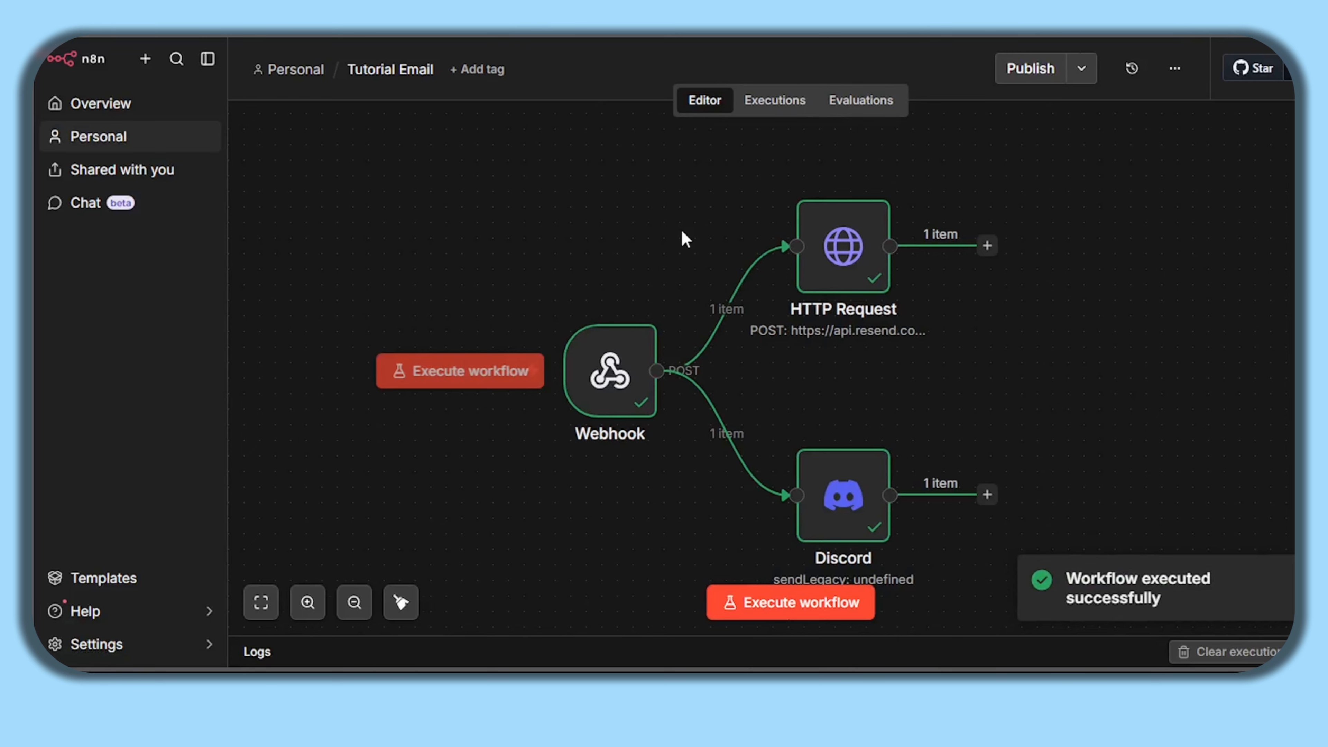
- View the second New Lead message with its new id in Discord's #n8n-tutorial
{"action": "mouse_move", "coordinate": [842, 257]}
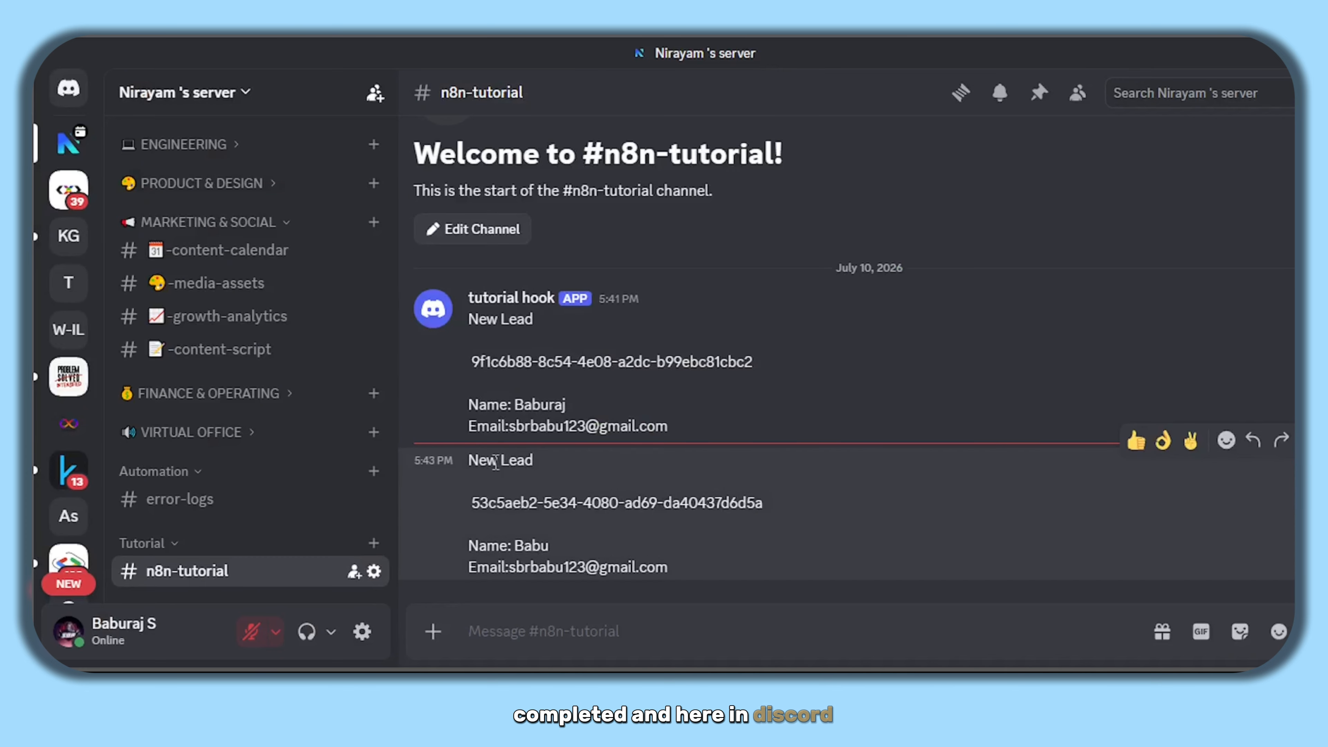
{"action": "left_click_drag", "start_coordinate": [496, 461], "coordinate": [632, 534]}
{"action": "left_click", "coordinate": [616, 454]}
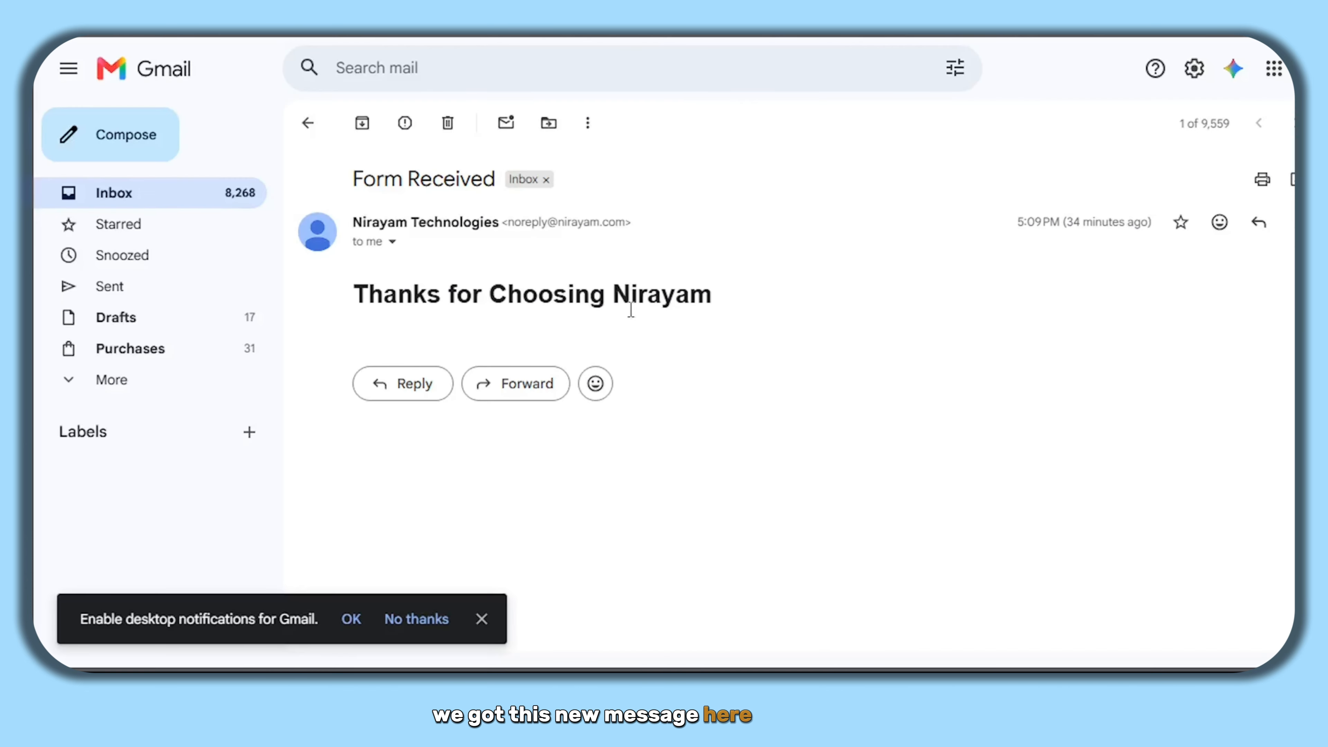
{"action": "left_click", "coordinate": [308, 123]}
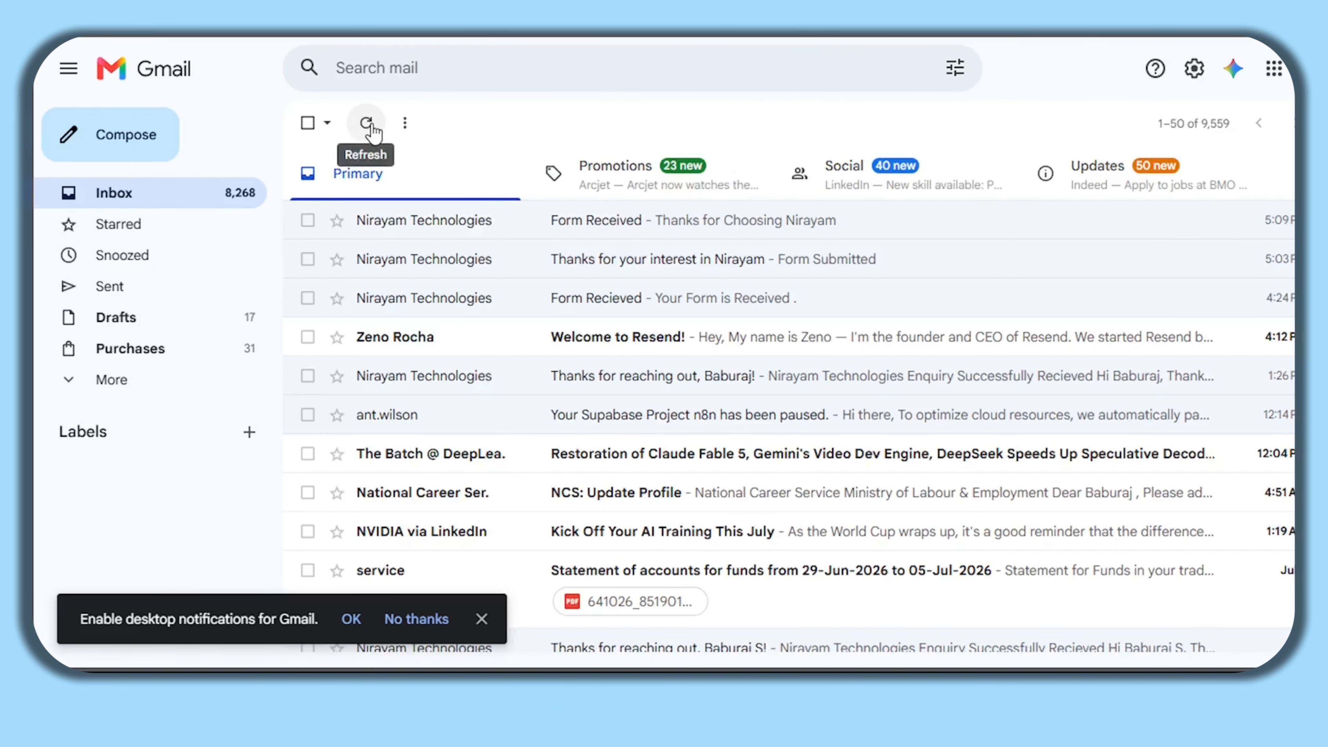
- Refresh Gmail and open the newest Form Received email from Nirayam Technologies
{"action": "left_click", "coordinate": [371, 124]}
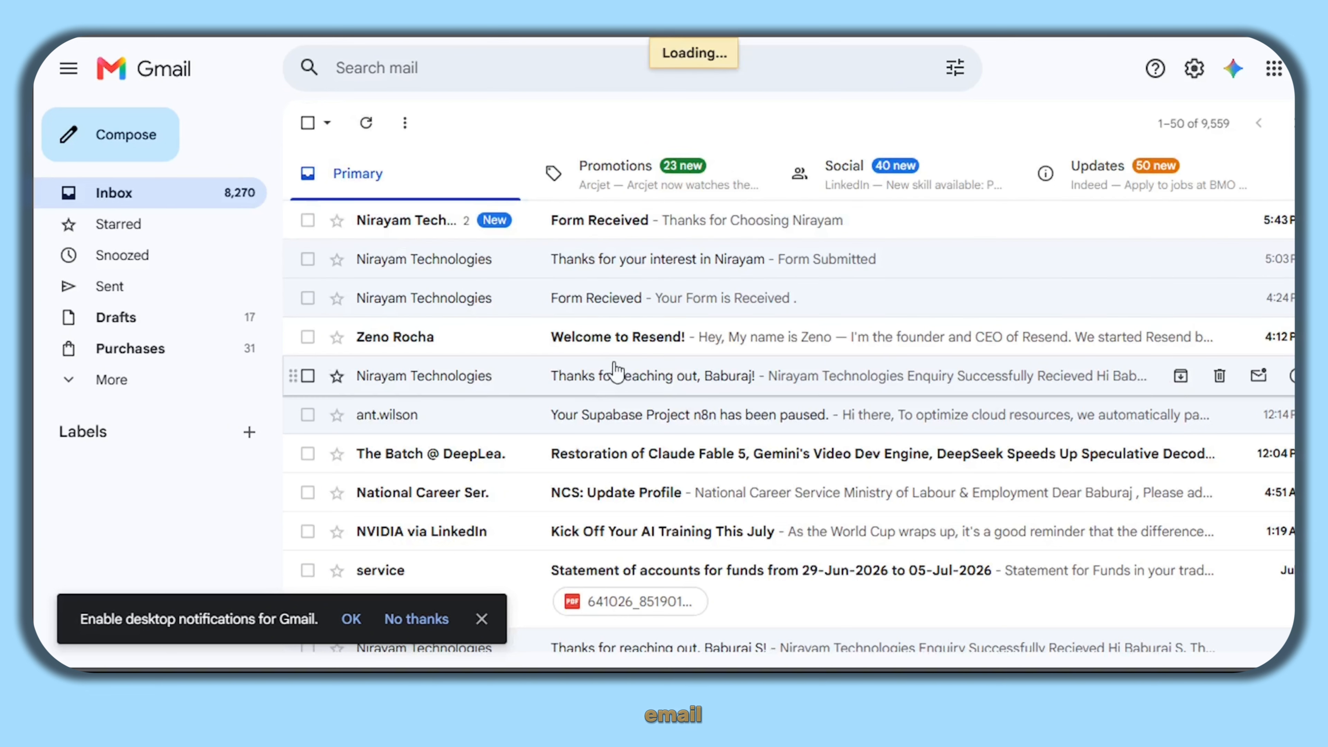
{"action": "left_click", "coordinate": [740, 259]}
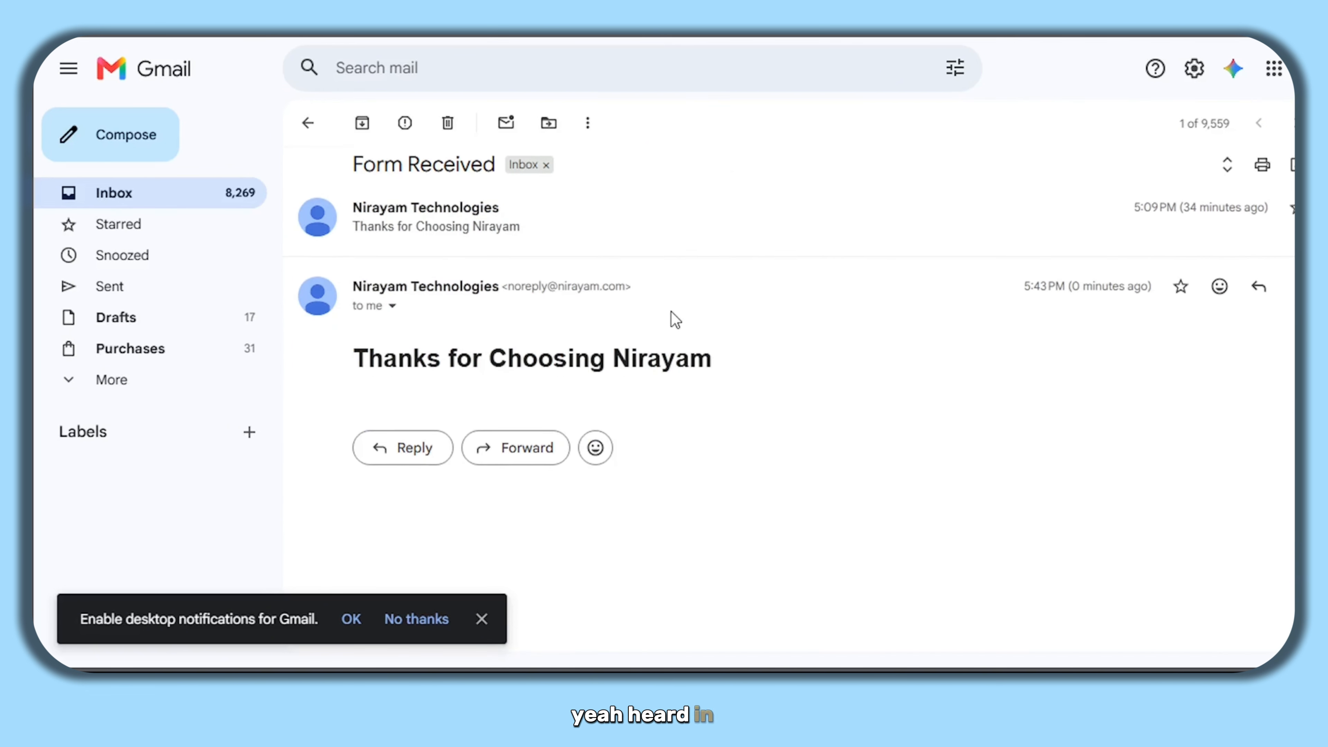
{"action": "left_click_drag", "start_coordinate": [761, 381], "coordinate": [450, 305]}
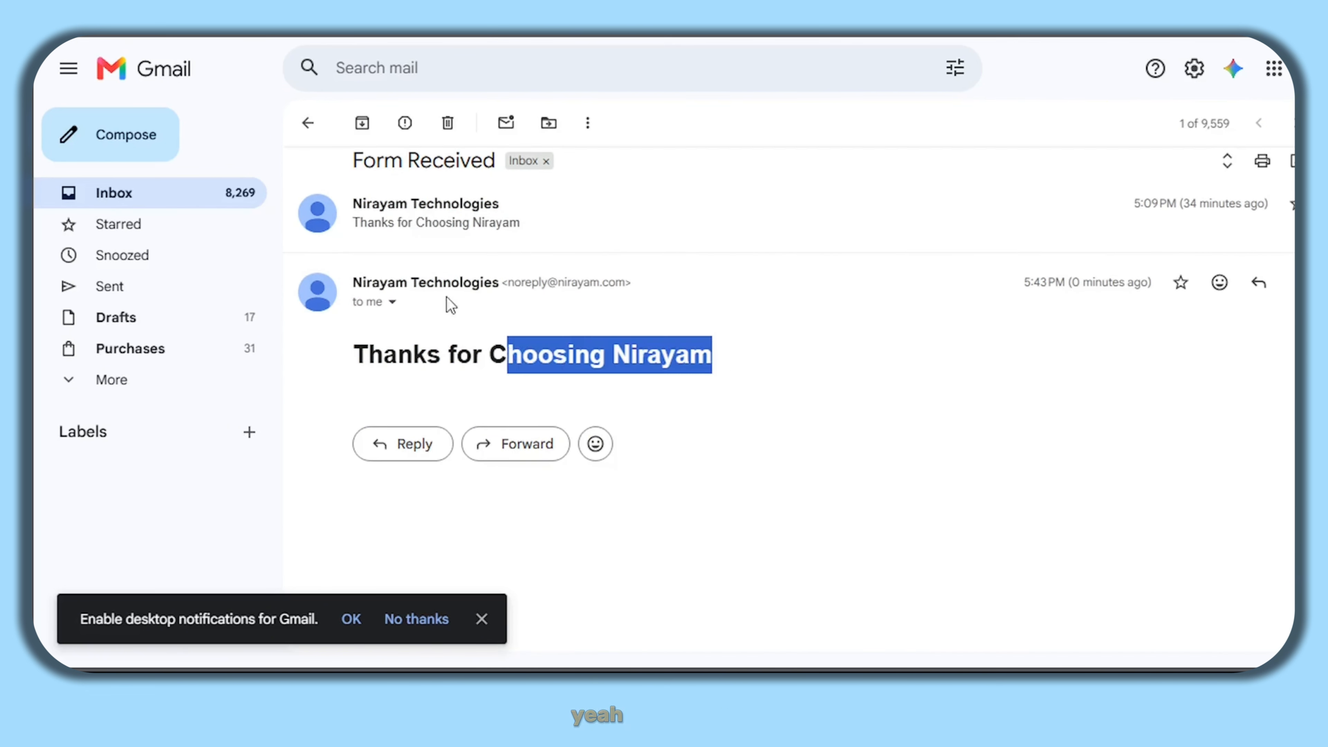
{"action": "left_click", "coordinate": [482, 374]}
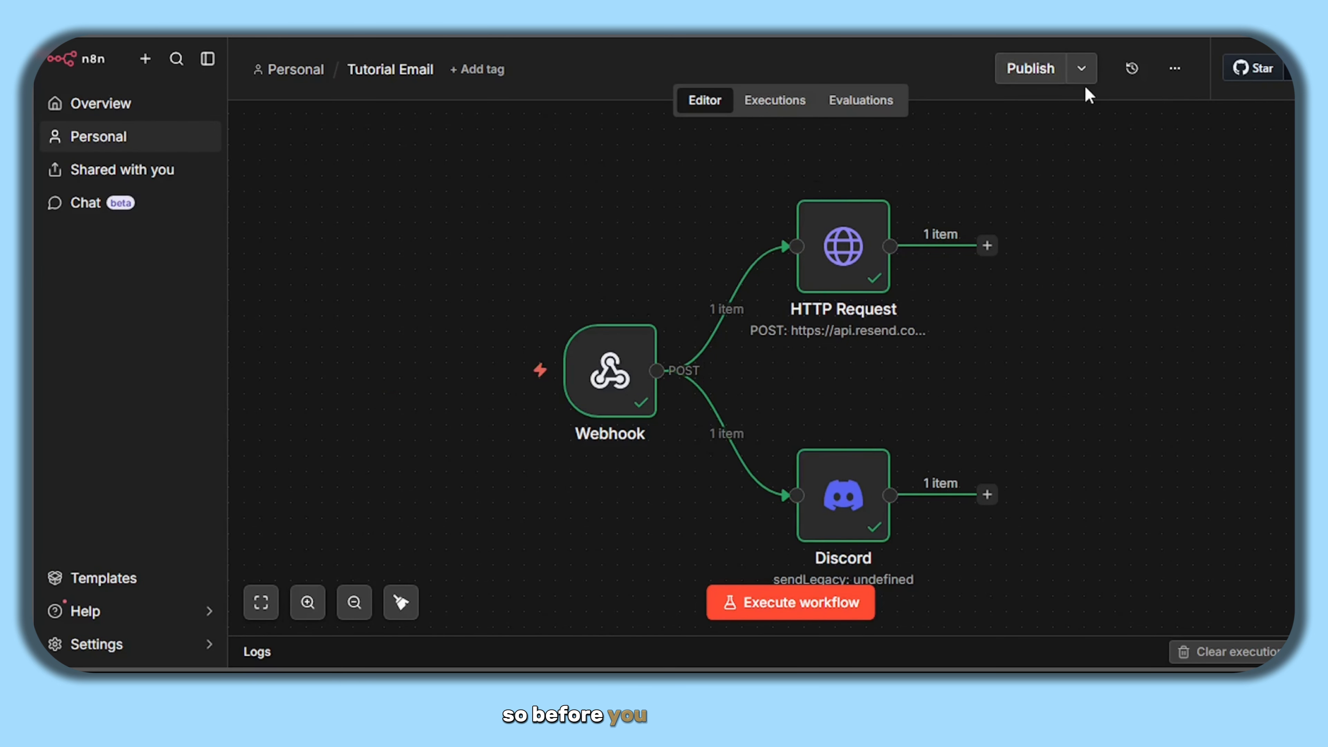
- Copy the URL from the Webhook node's Production URL tab
{"action": "double_click", "coordinate": [607, 375]}
{"action": "left_click", "coordinate": [659, 199]}
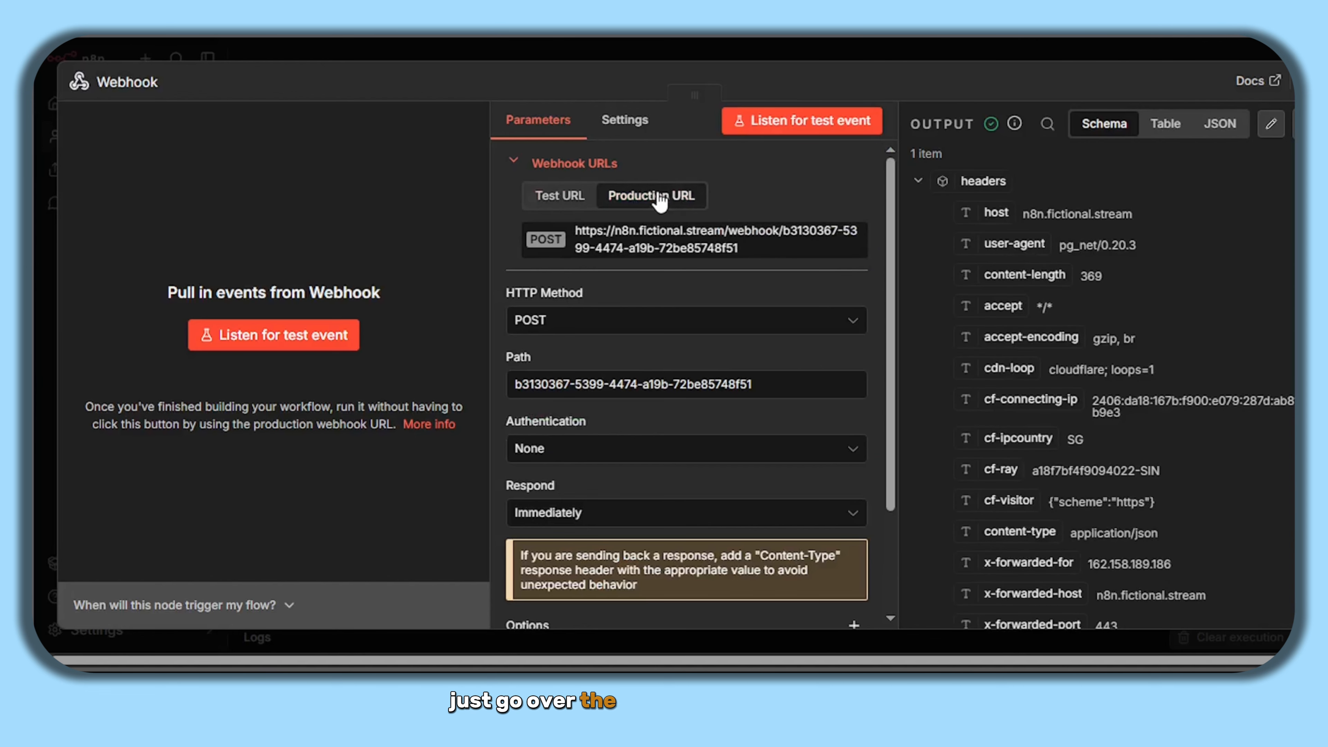
{"action": "left_click", "coordinate": [642, 249]}
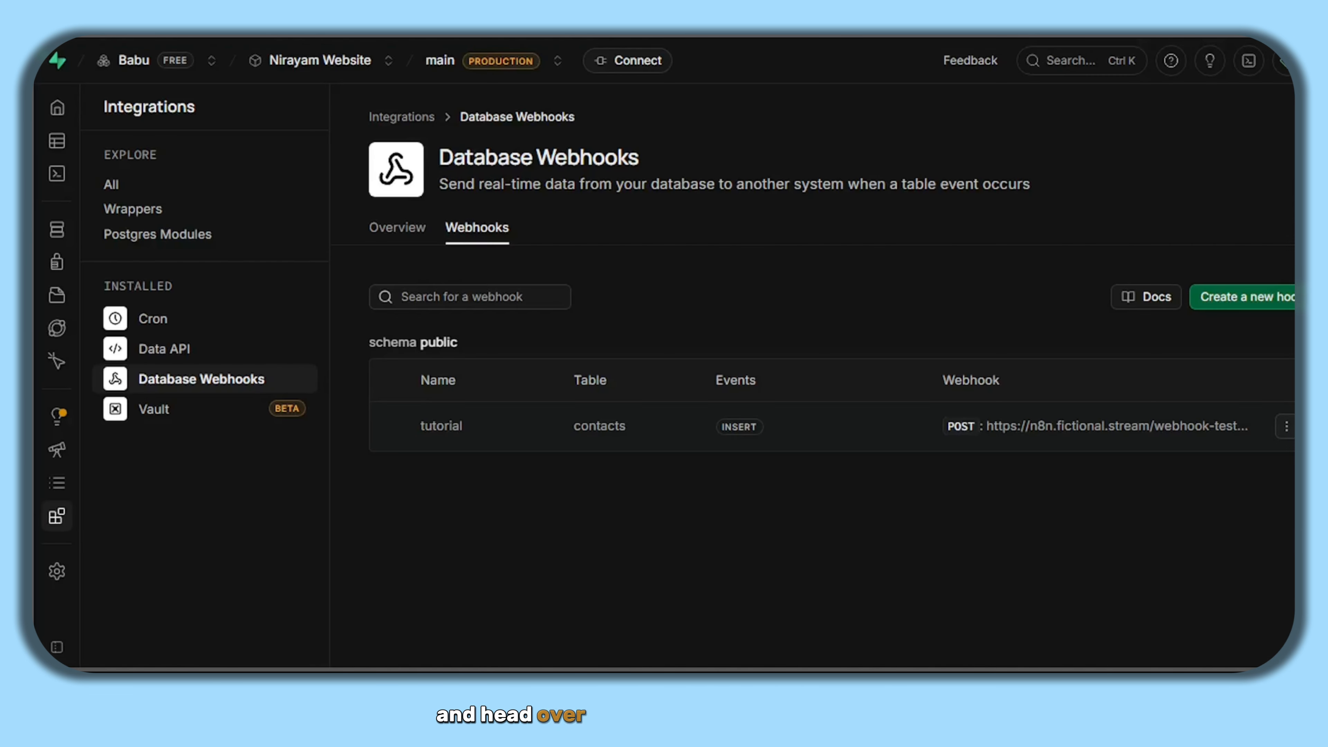
- Replace the tutorial hook's test URL with the n8n production URL and update the webhook
{"action": "left_click", "coordinate": [1286, 426]}
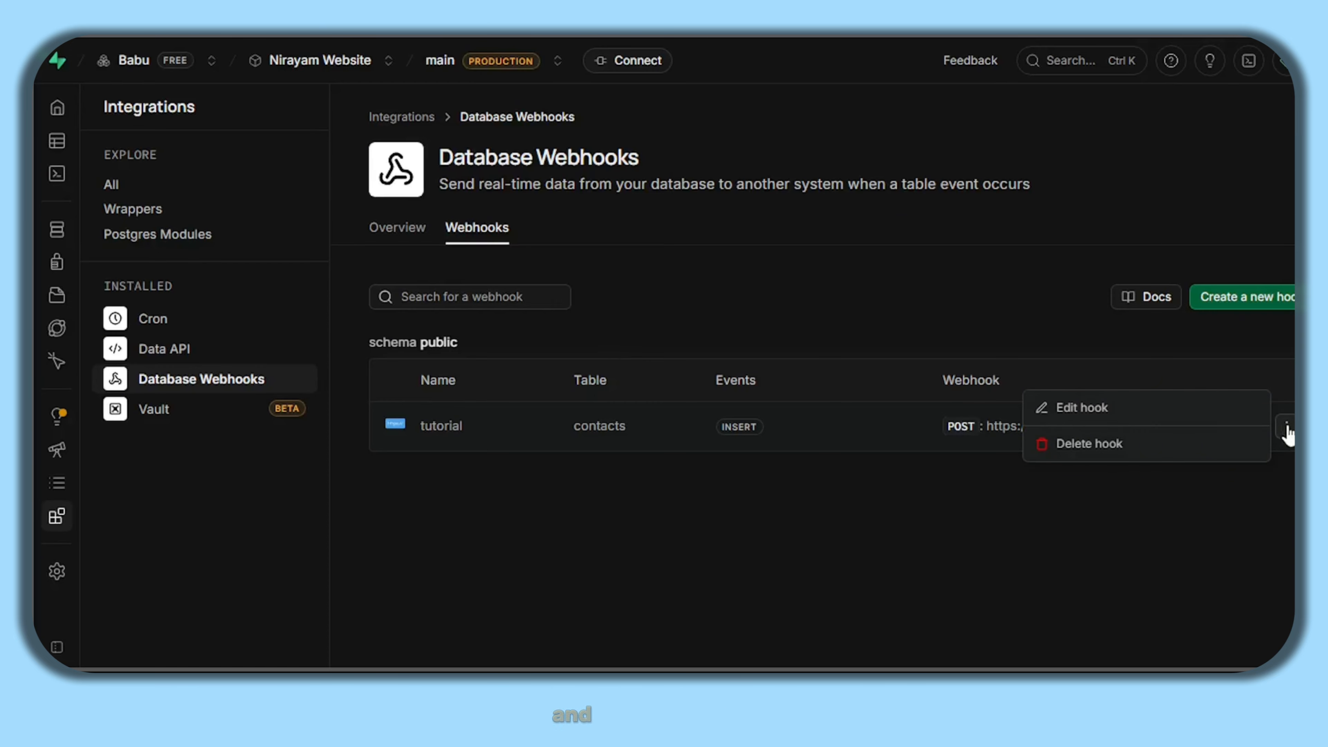
{"action": "left_click", "coordinate": [1167, 422]}
{"action": "scroll", "coordinate": [1061, 381], "scroll_direction": "down", "scroll_amount": 8}
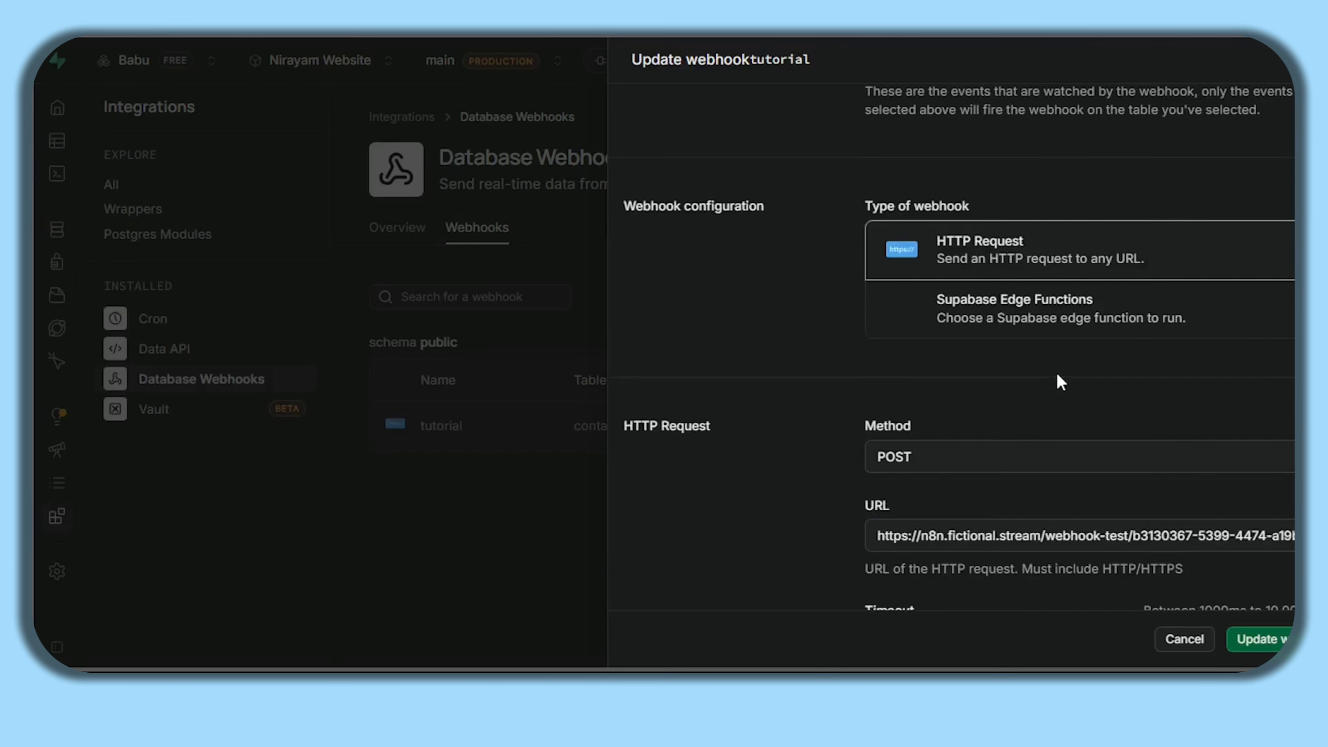
{"action": "scroll", "coordinate": [1061, 382], "scroll_direction": "down", "scroll_amount": 5}
{"action": "left_click", "coordinate": [973, 246]}
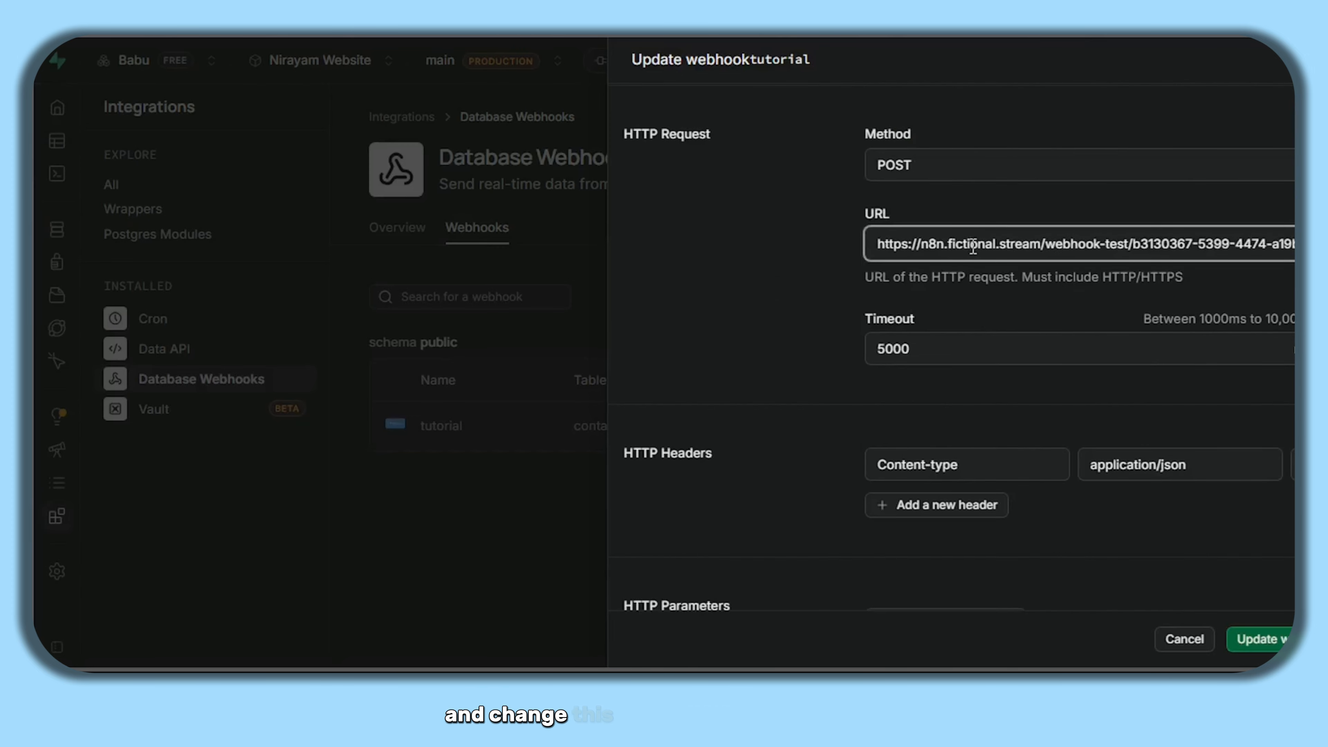
{"action": "triple_click", "coordinate": [973, 246]}
{"action": "key", "text": "ctrl+v"}
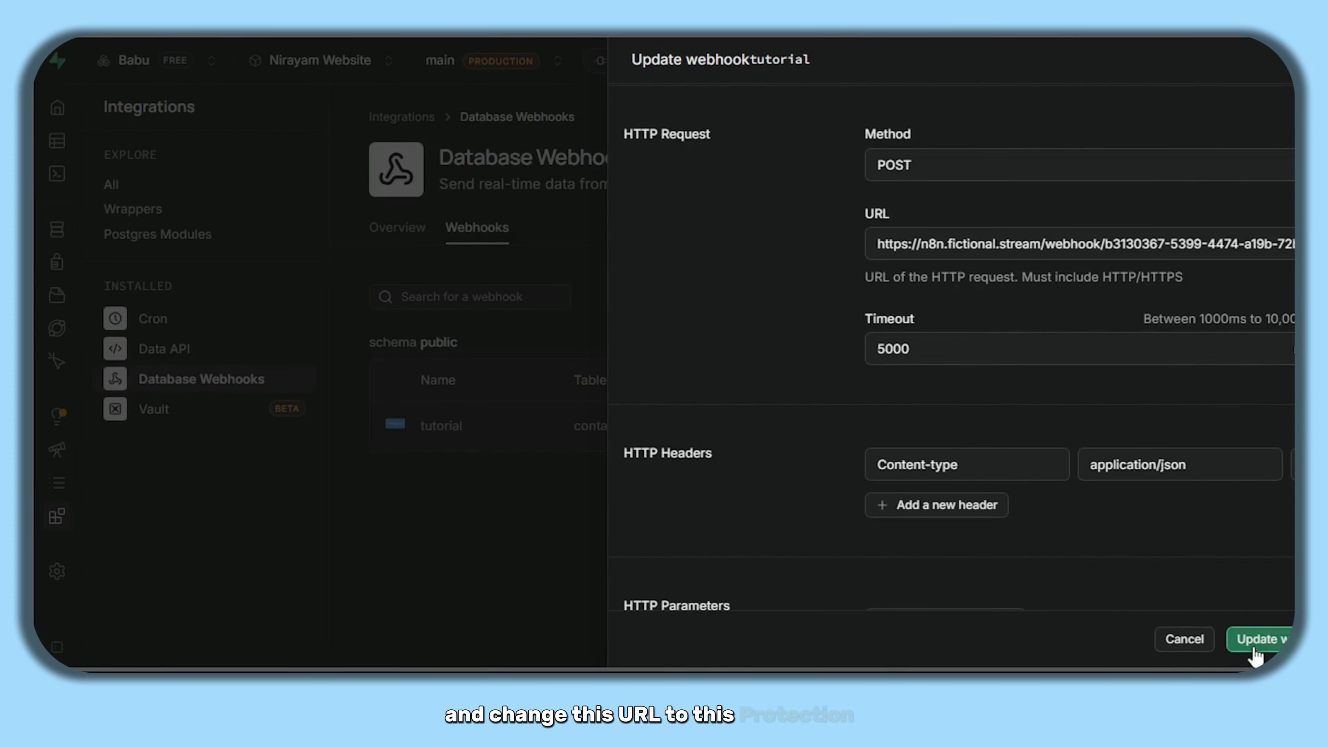
{"action": "left_click", "coordinate": [1260, 639]}
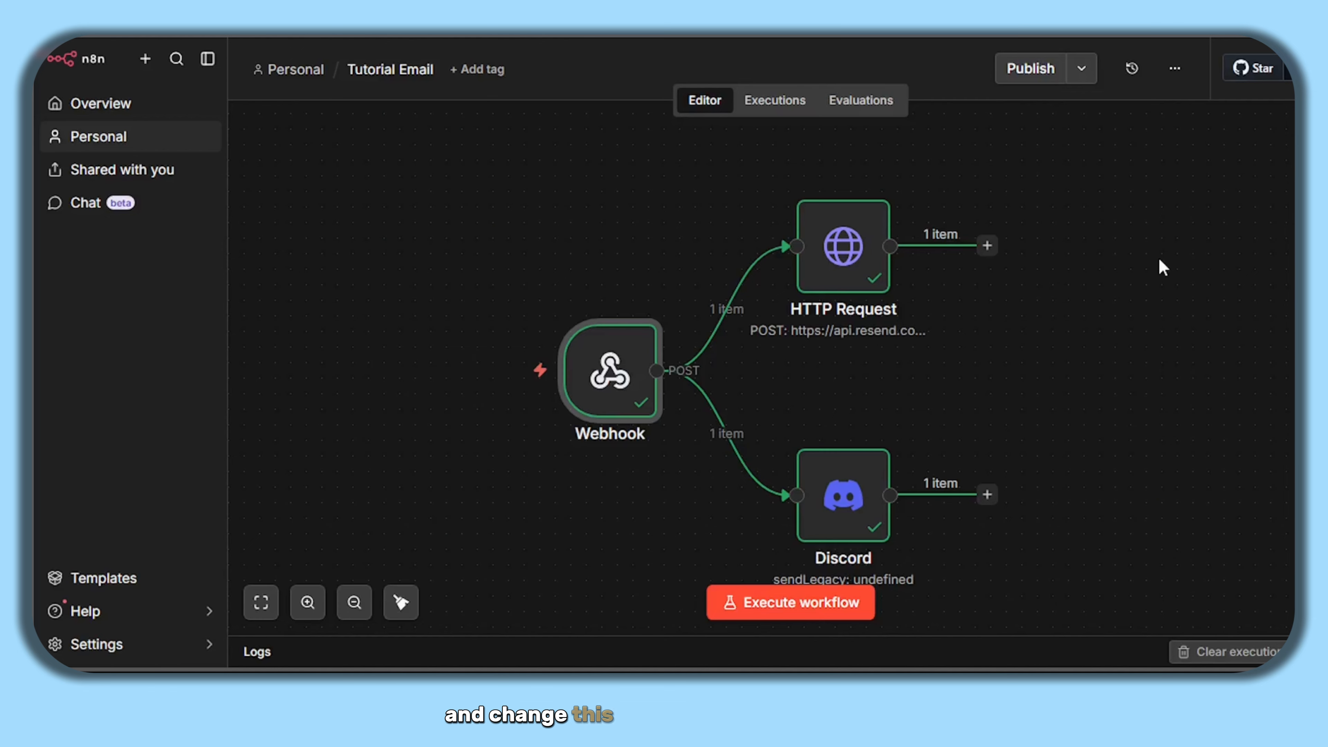